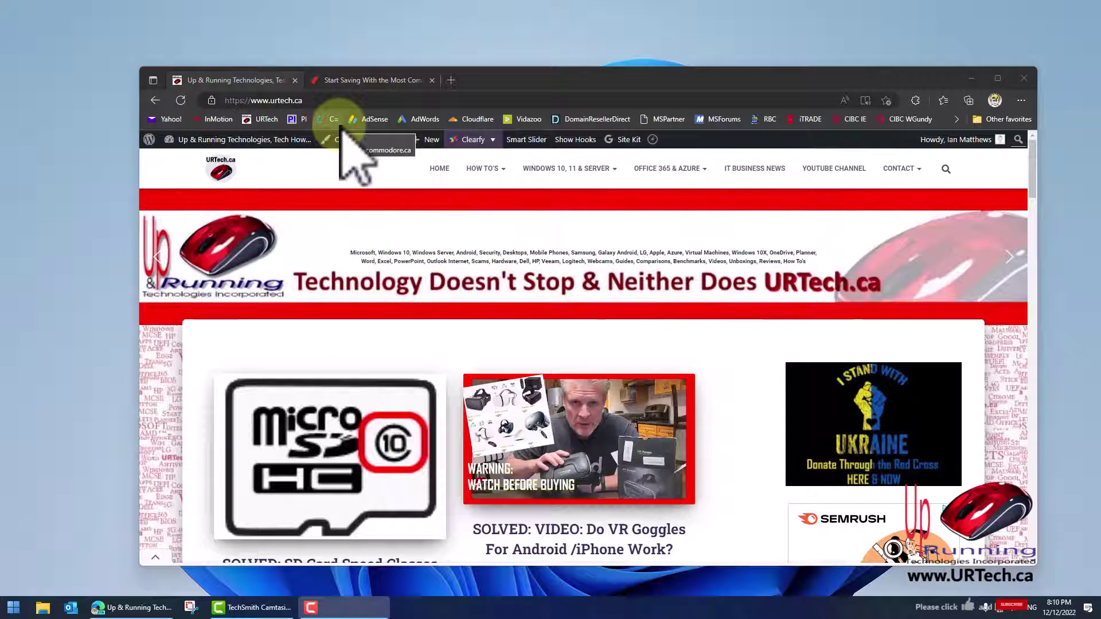
pyautogui.click(361, 80)
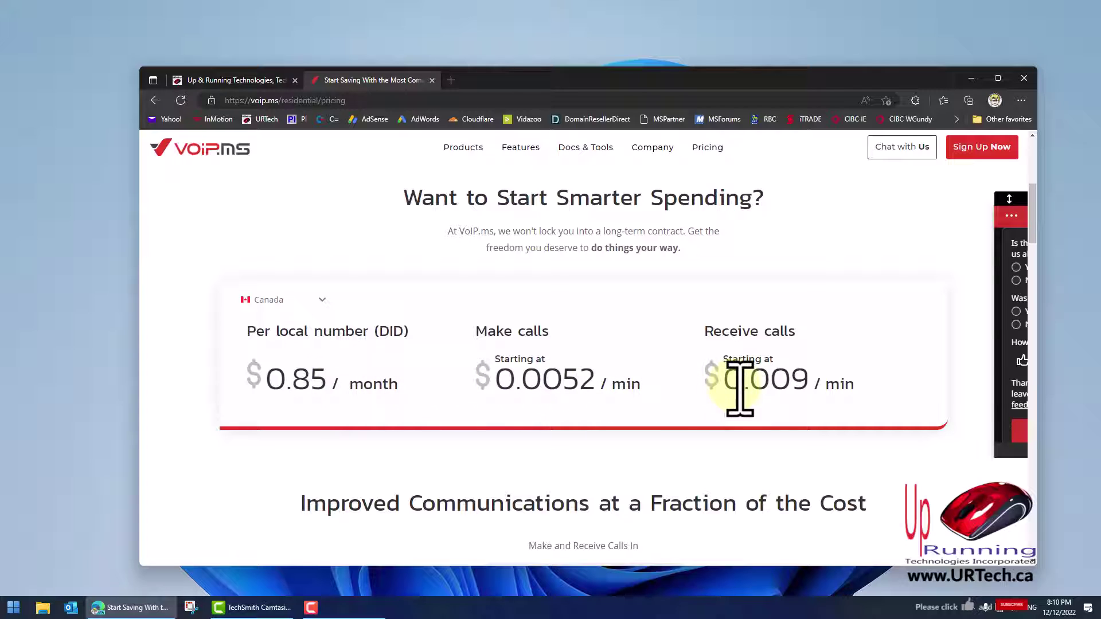
pyautogui.moveTo(797, 379); pyautogui.dragTo(815, 383)
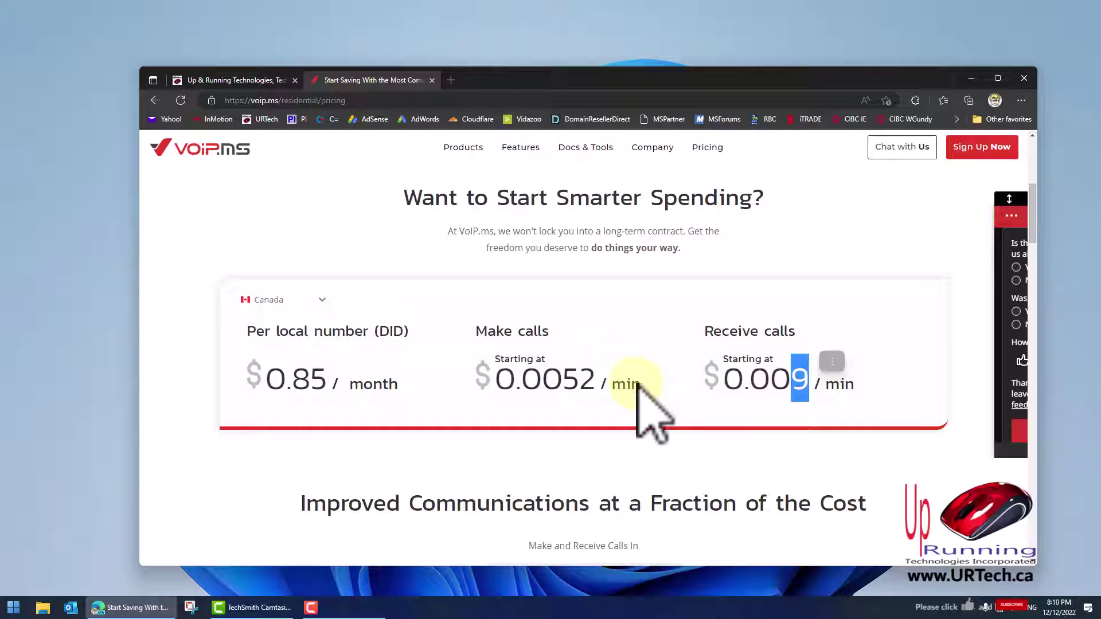
pyautogui.moveTo(570, 383); pyautogui.dragTo(579, 380)
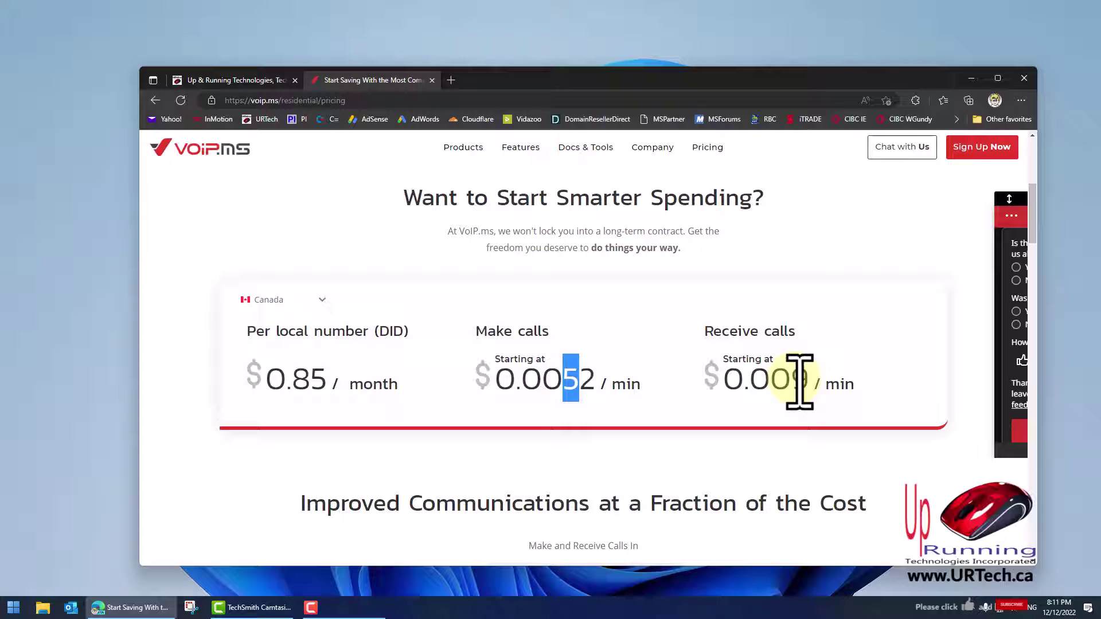
pyautogui.moveTo(798, 380); pyautogui.dragTo(810, 384)
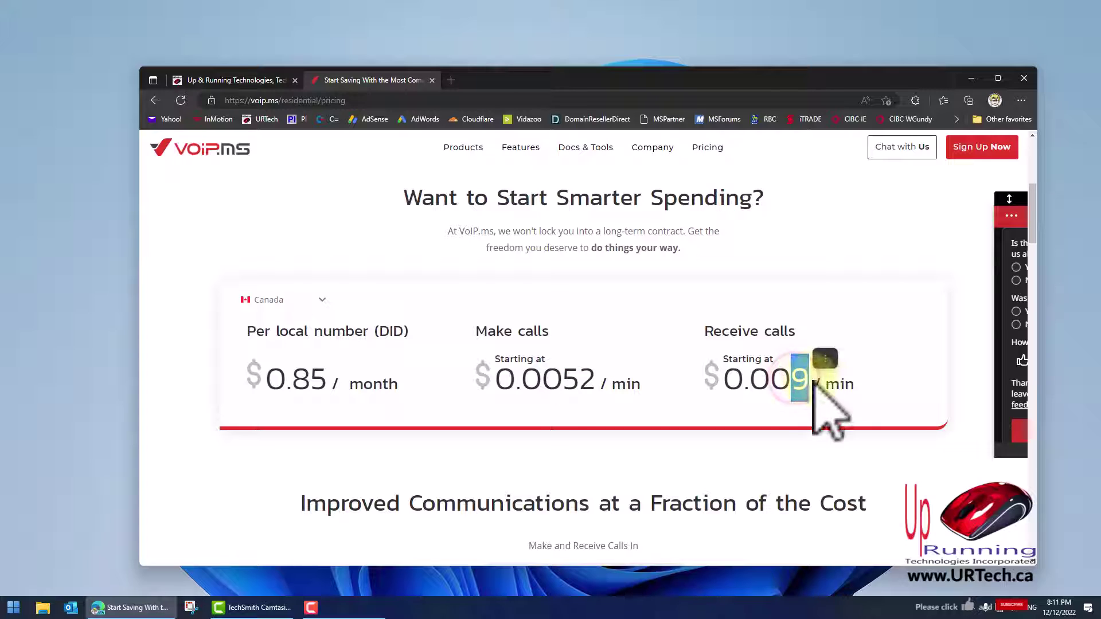
pyautogui.click(869, 379)
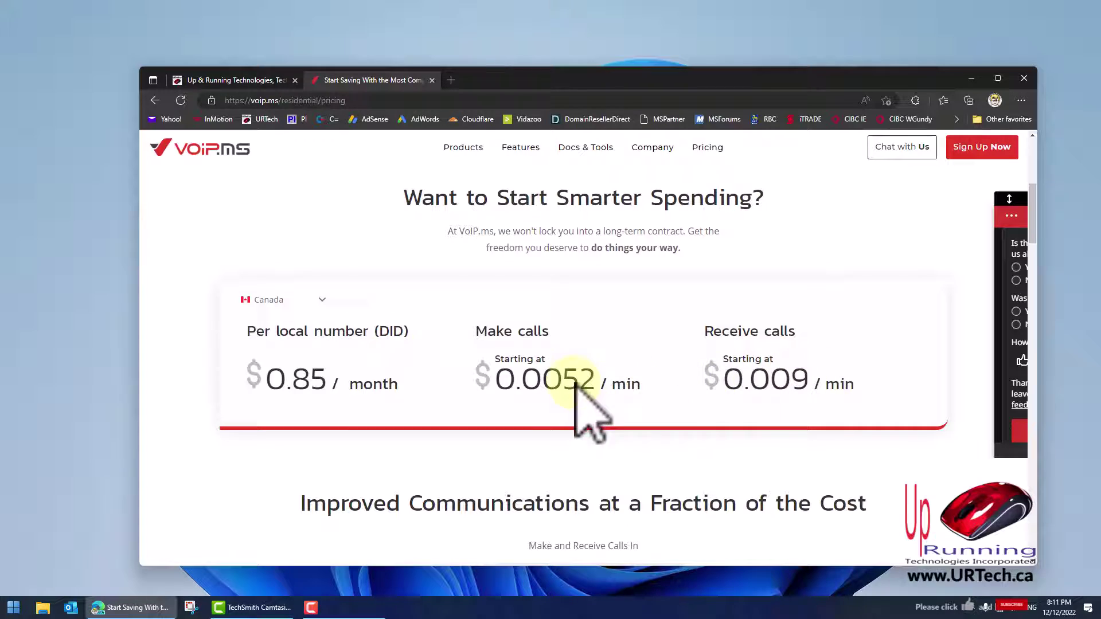
pyautogui.moveTo(327, 384); pyautogui.dragTo(293, 386)
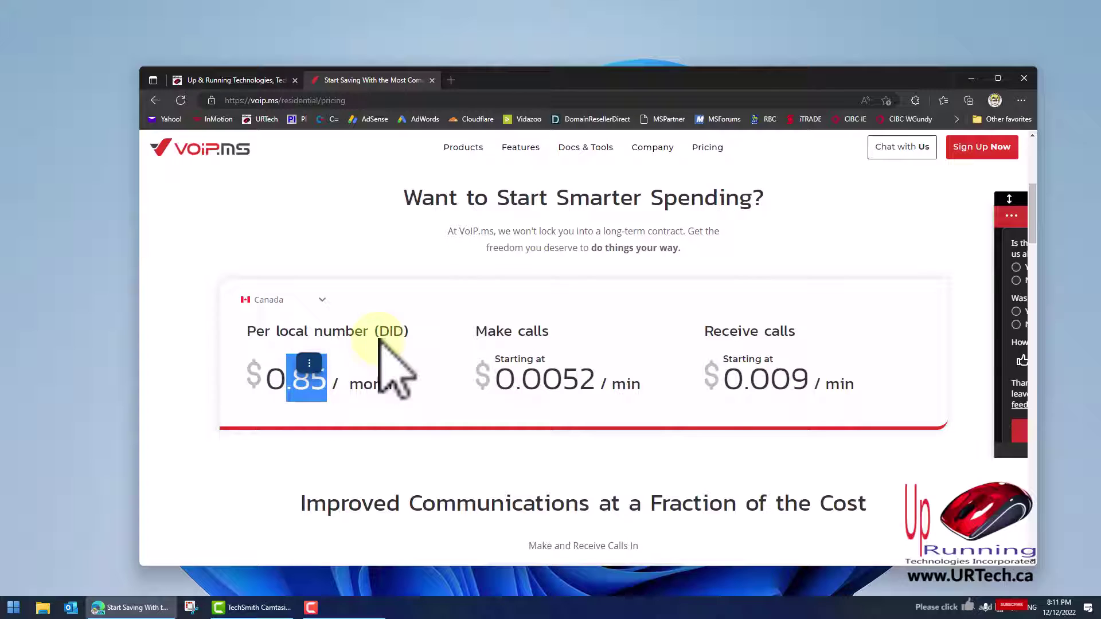
pyautogui.click(401, 306)
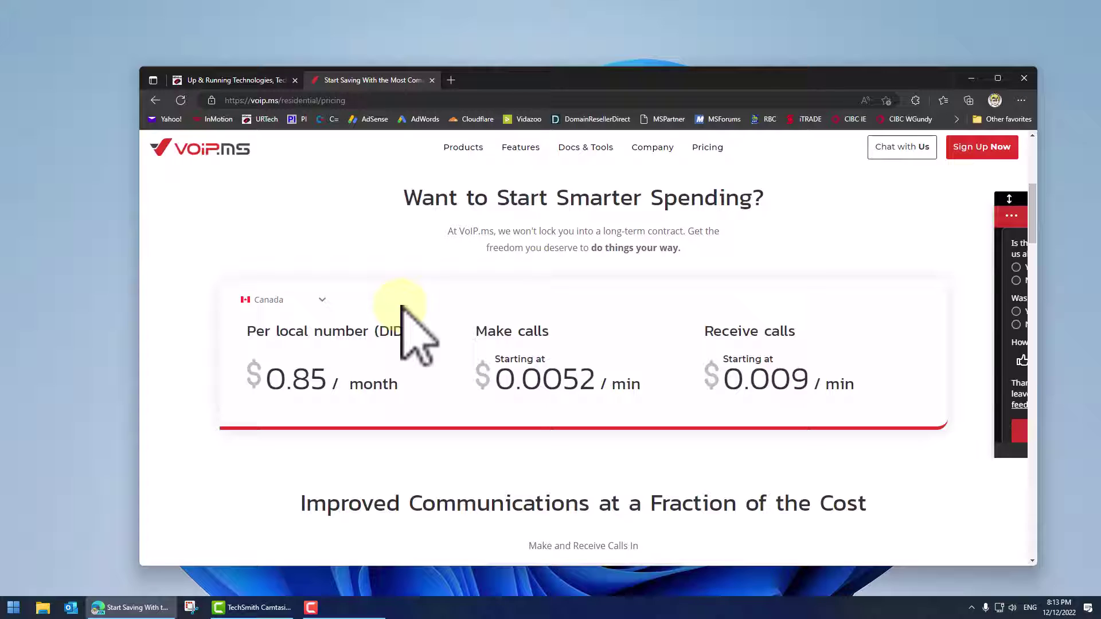
# Start VoIP.ms sign-up, enter name and contact details, and choose a Residential account
pyautogui.click(980, 148)
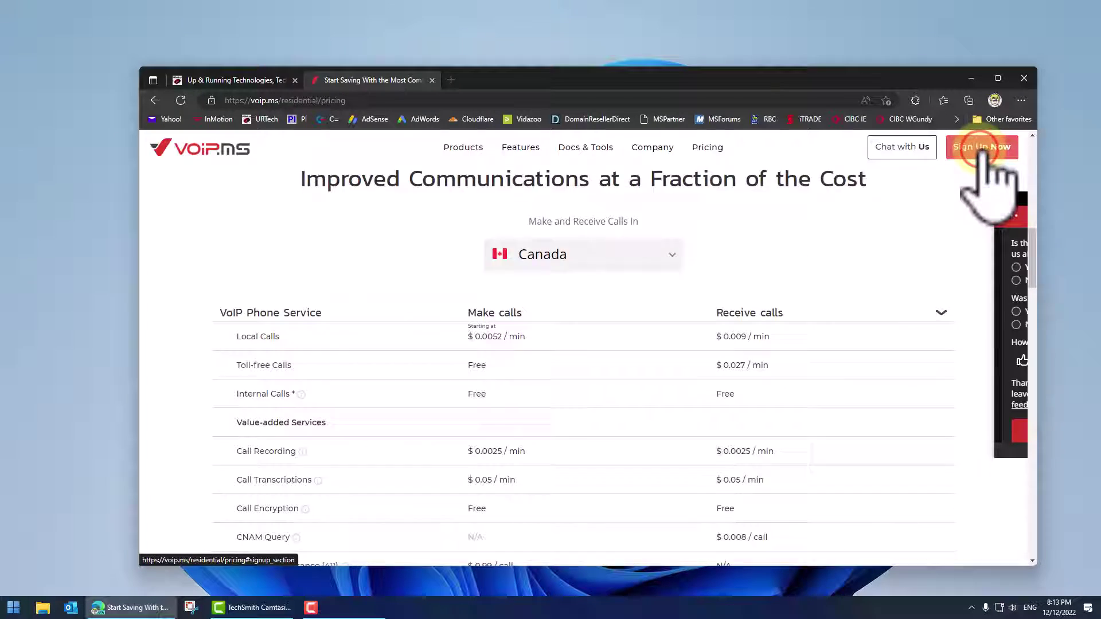
pyautogui.click(453, 331)
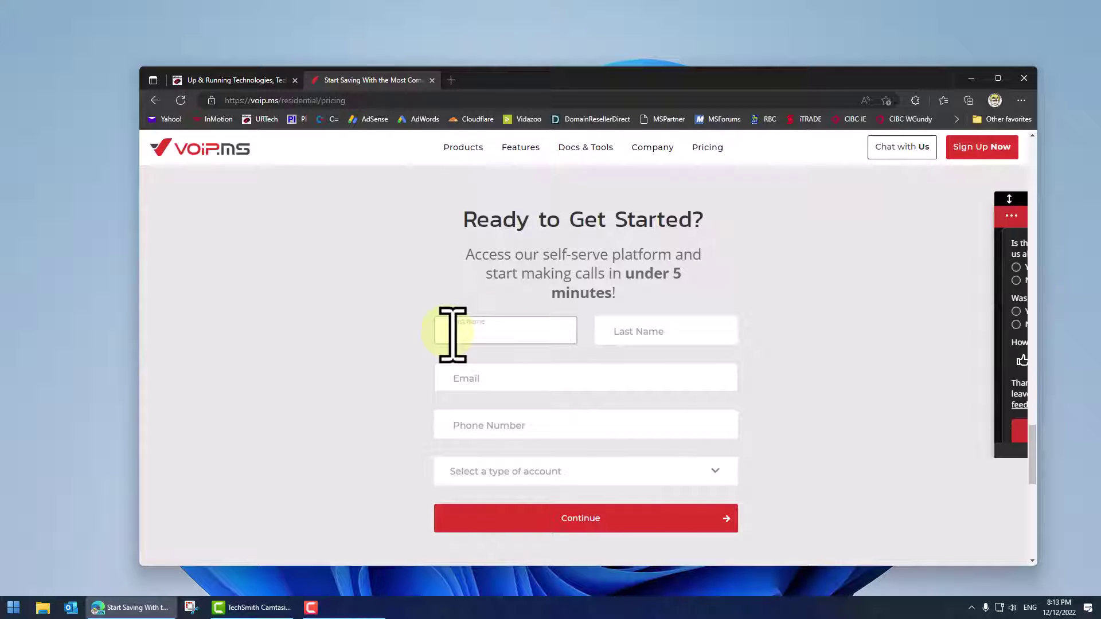
pyautogui.click(523, 471)
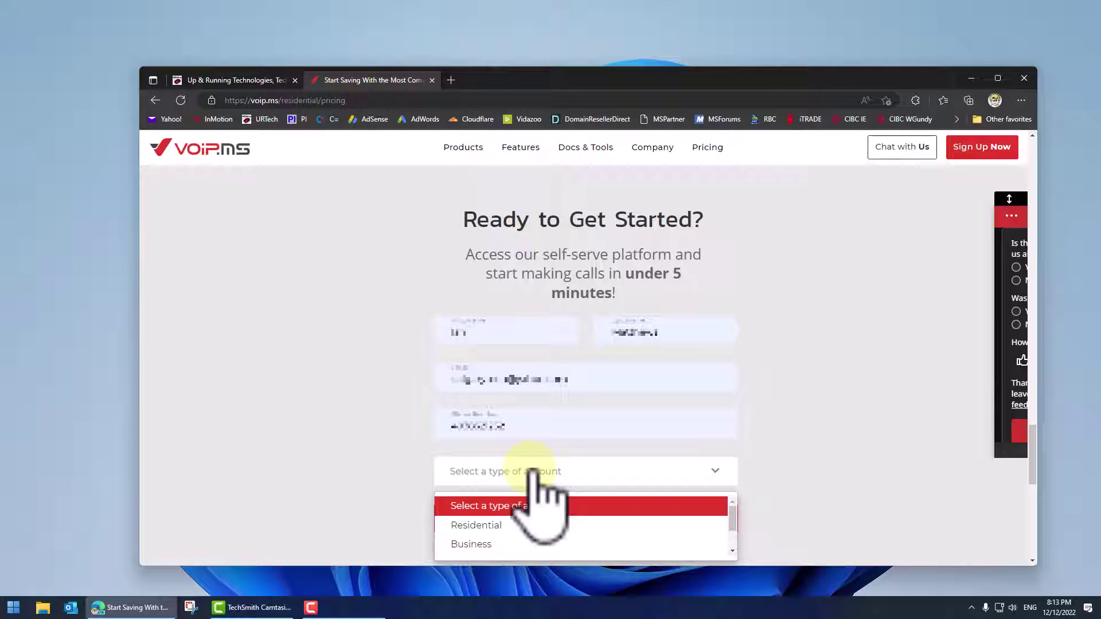
pyautogui.click(497, 523)
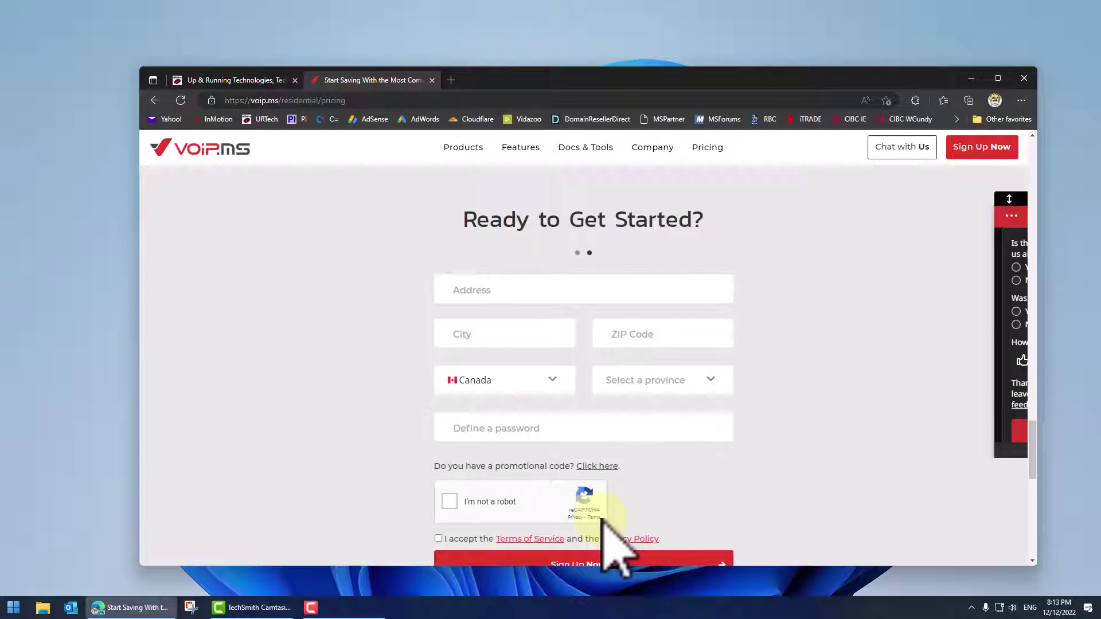
pyautogui.click(491, 291)
# Fill in the suggested address and password, tick reCAPTCHA and terms, and submit the sign-up
pyautogui.click(516, 361)
pyautogui.click(548, 427)
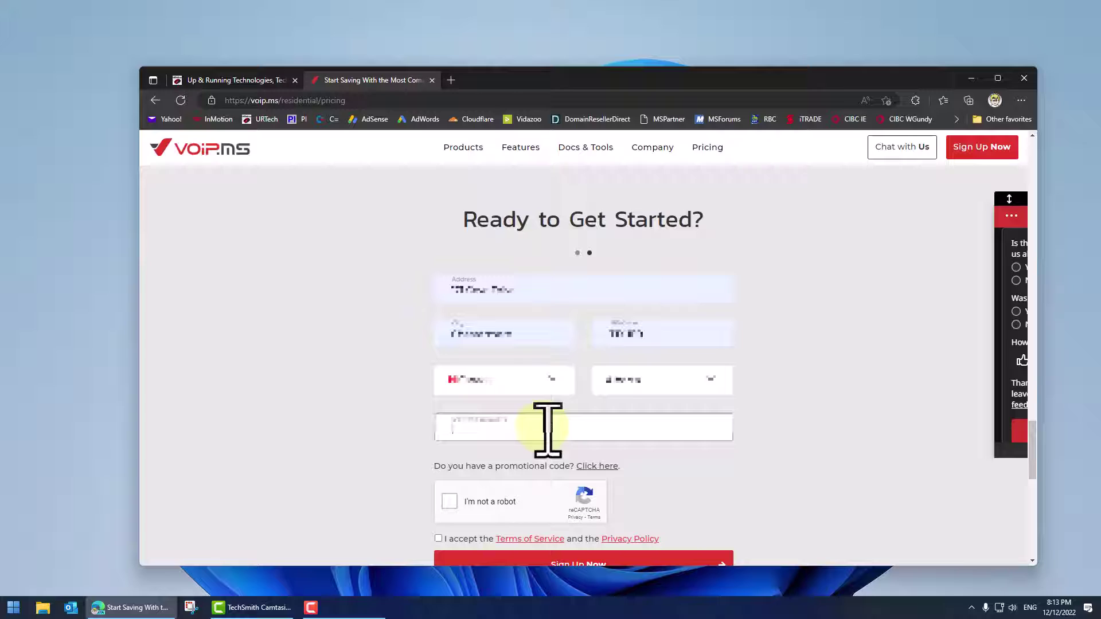
pyautogui.click(449, 502)
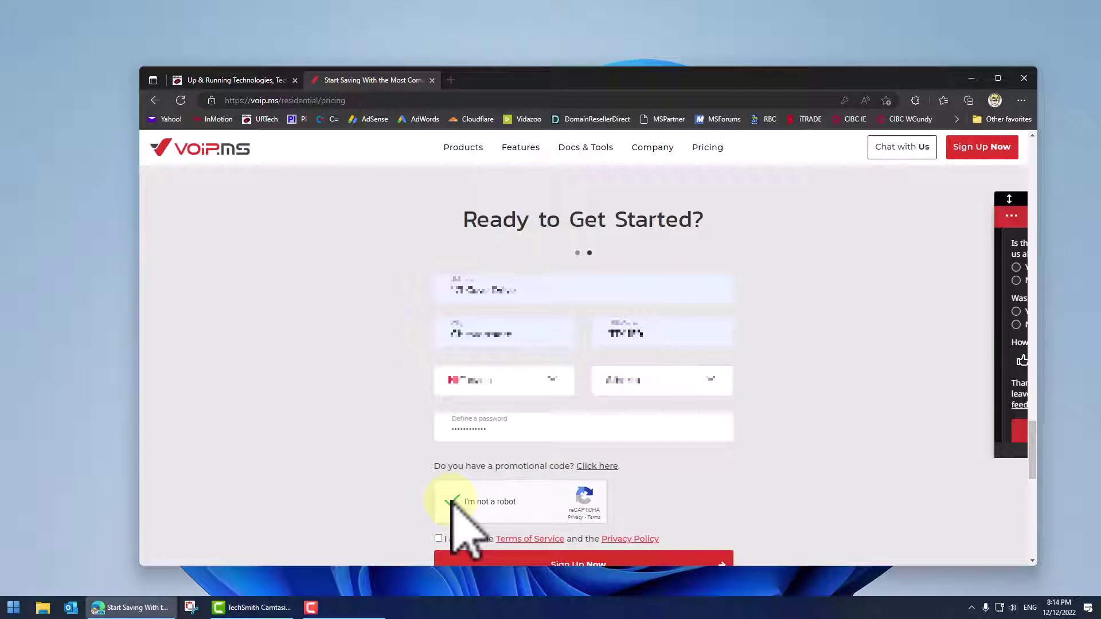
pyautogui.click(459, 539)
pyautogui.scroll(-2, 622, 458)
pyautogui.click(617, 437)
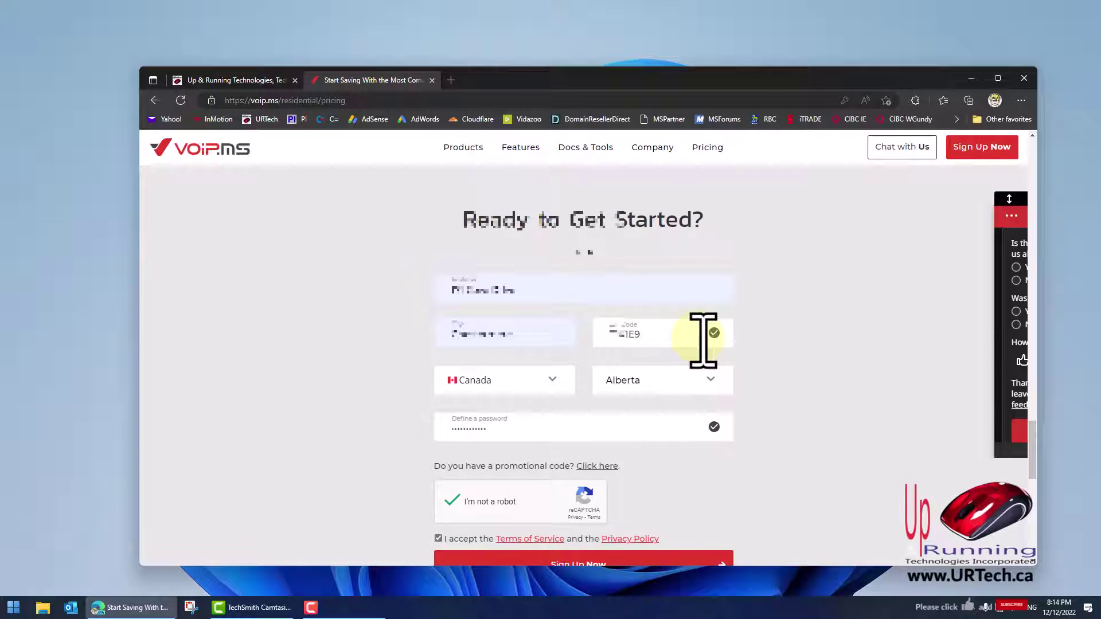
pyautogui.scroll(-1, 738, 401)
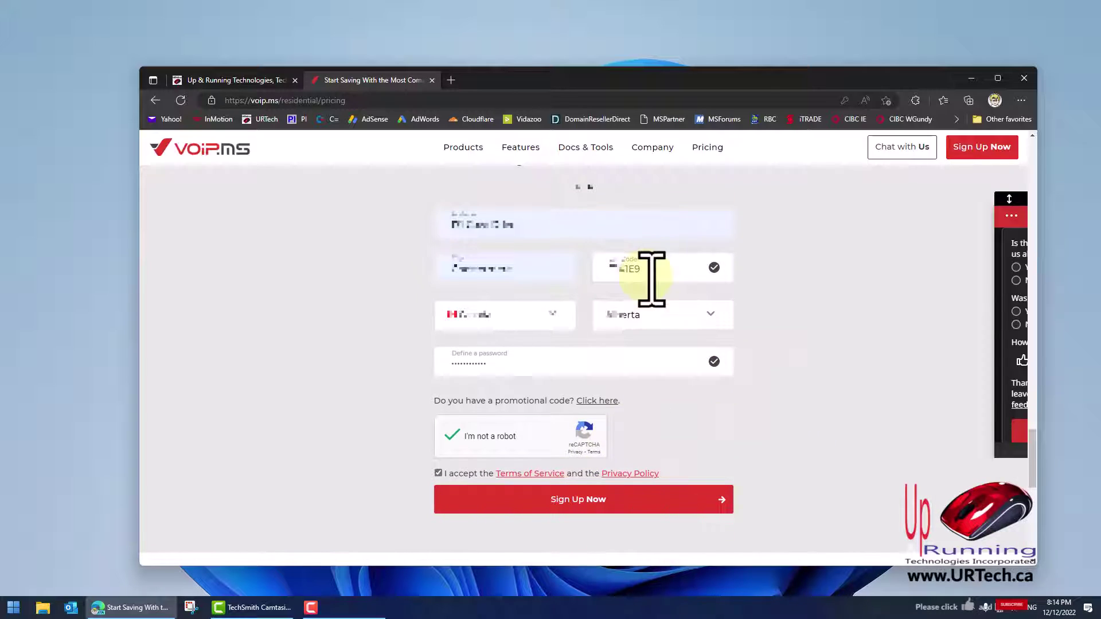
pyautogui.click(705, 500)
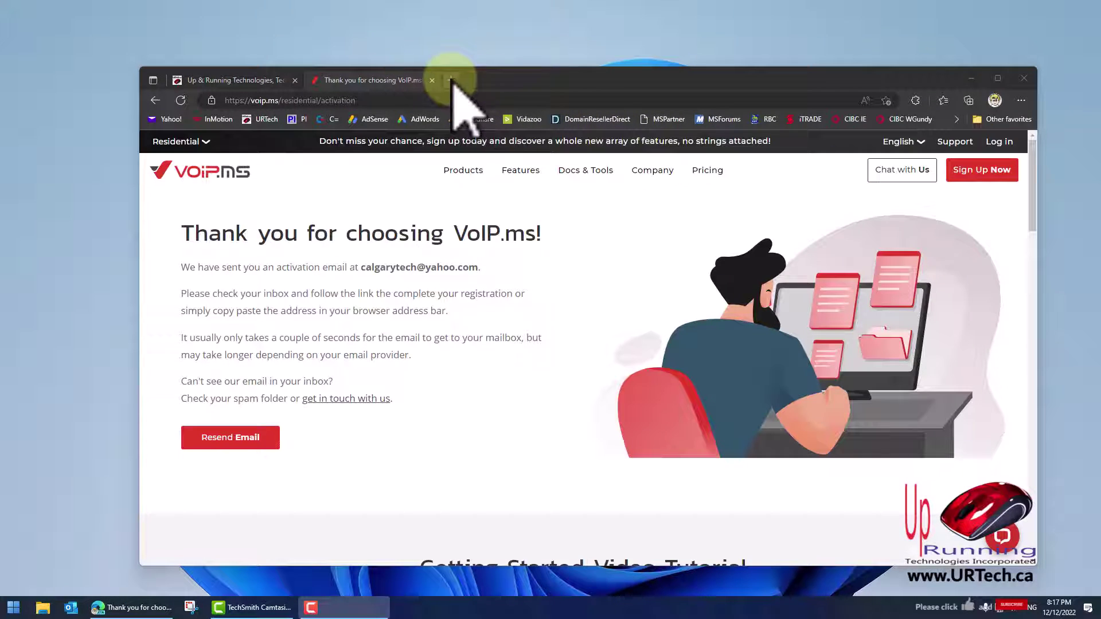
# In a new tab, open the 'Welcome to VoIP.ms' email in Yahoo Mail and follow its activation link
pyautogui.click(450, 80)
pyautogui.click(165, 119)
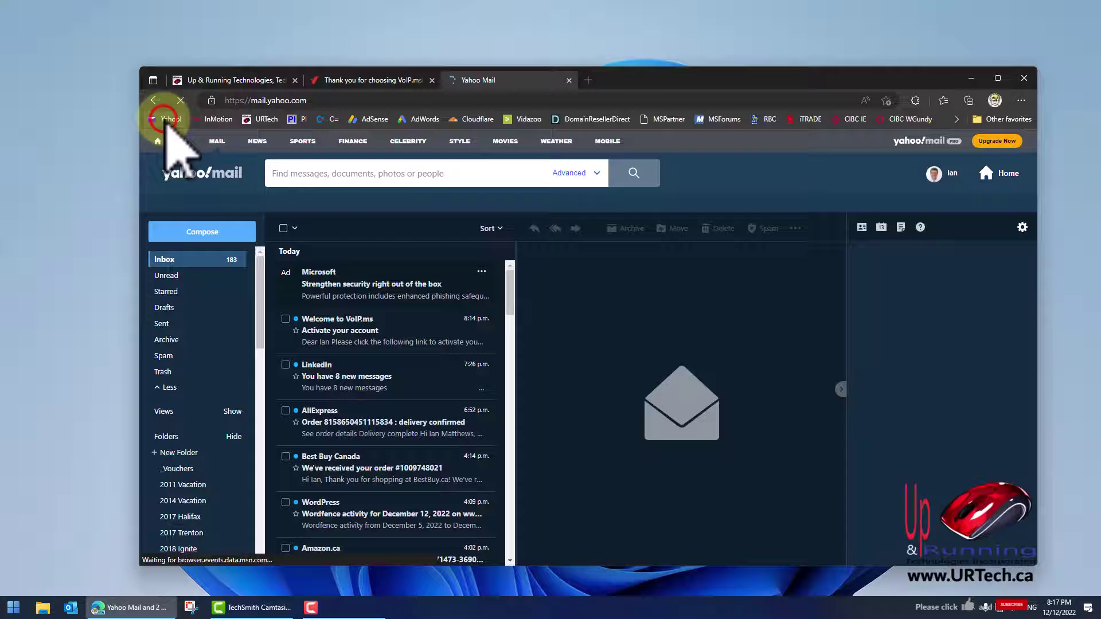
pyautogui.click(401, 357)
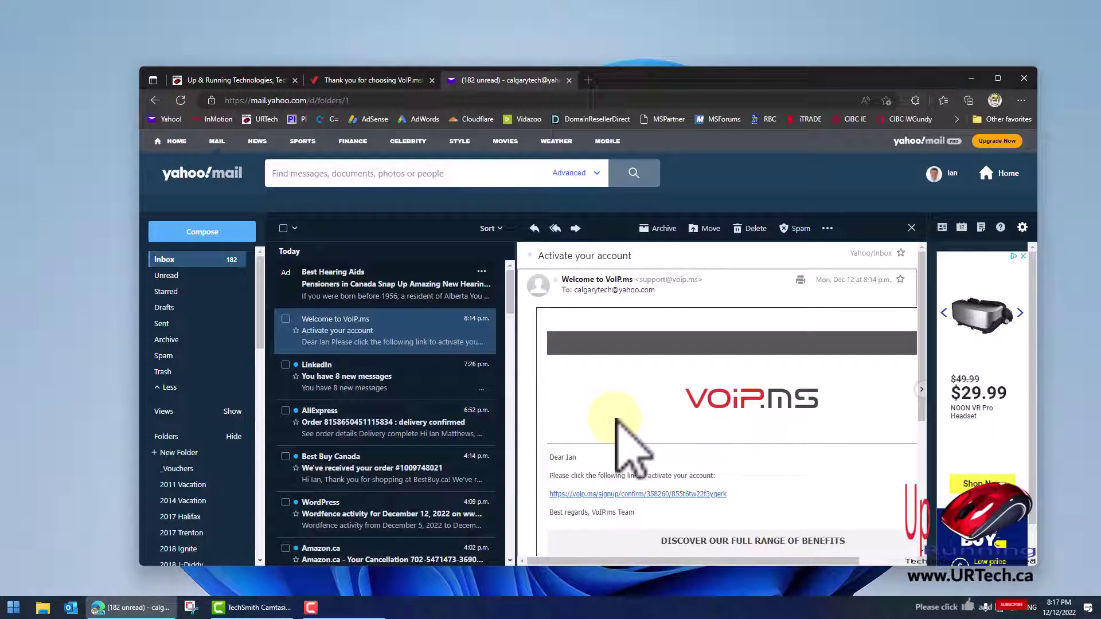
pyautogui.click(686, 400)
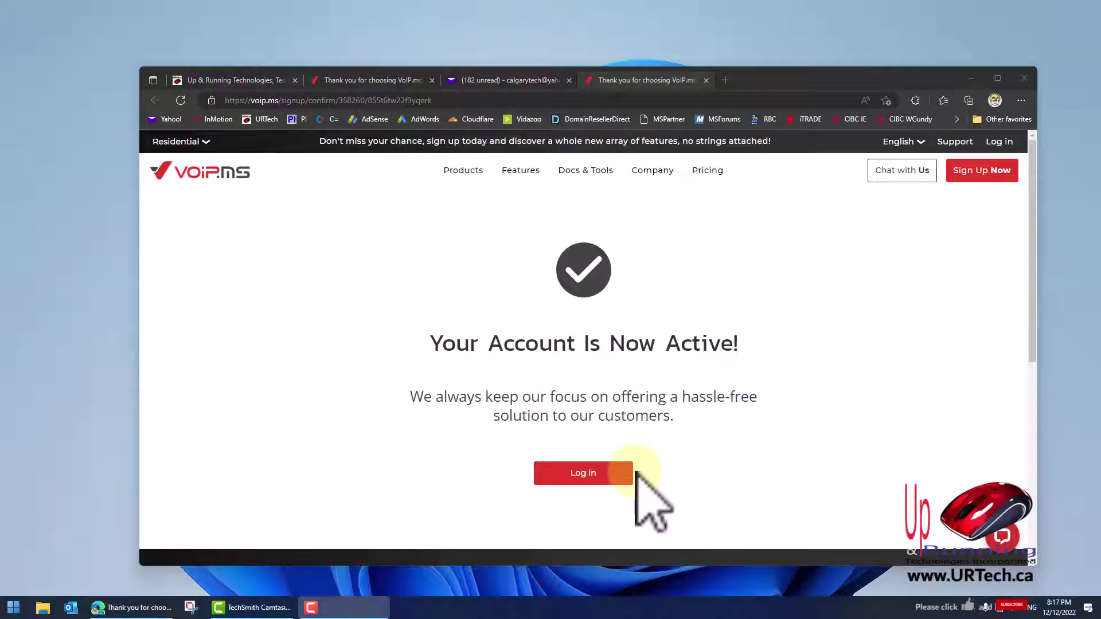
# Log in, then save with Newsletter, News and Notifications, and Developer Log all unchecked
pyautogui.click(597, 474)
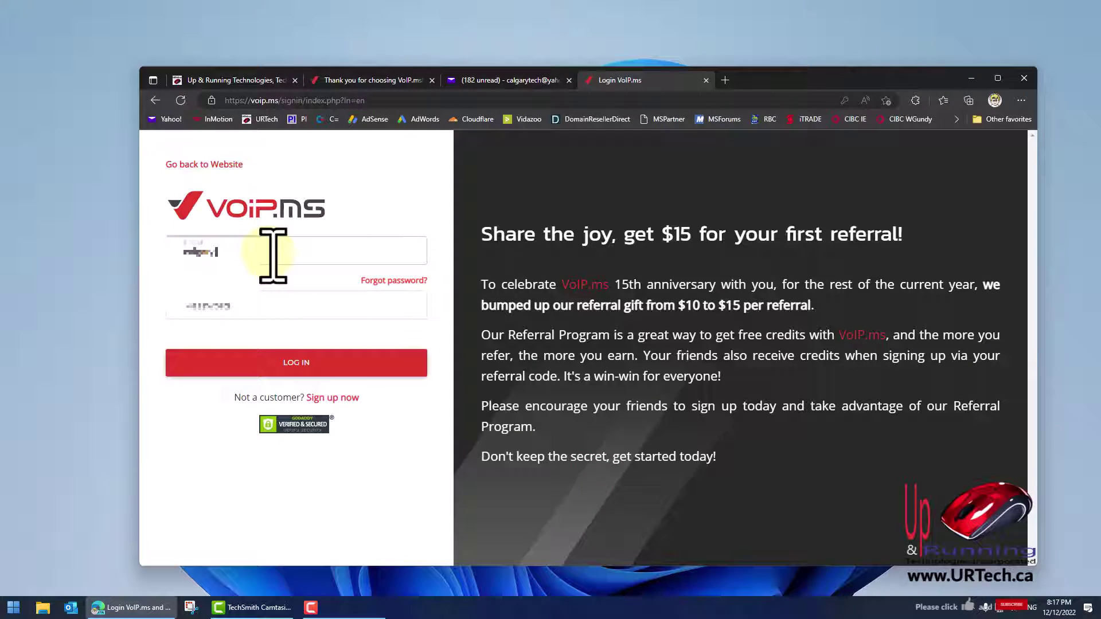
pyautogui.click(295, 363)
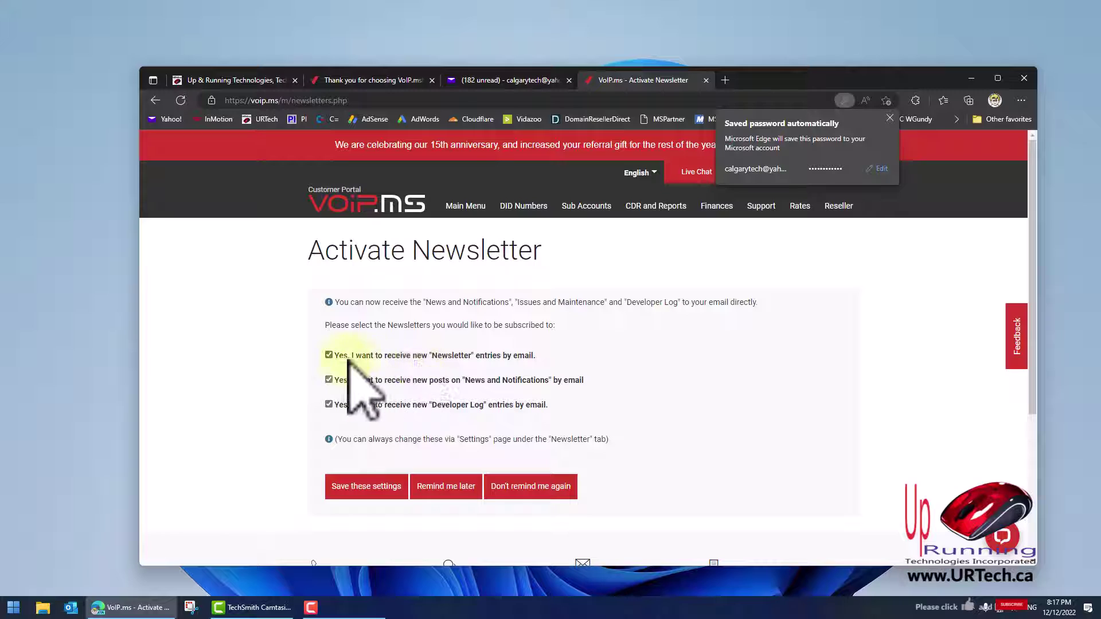
pyautogui.click(328, 355)
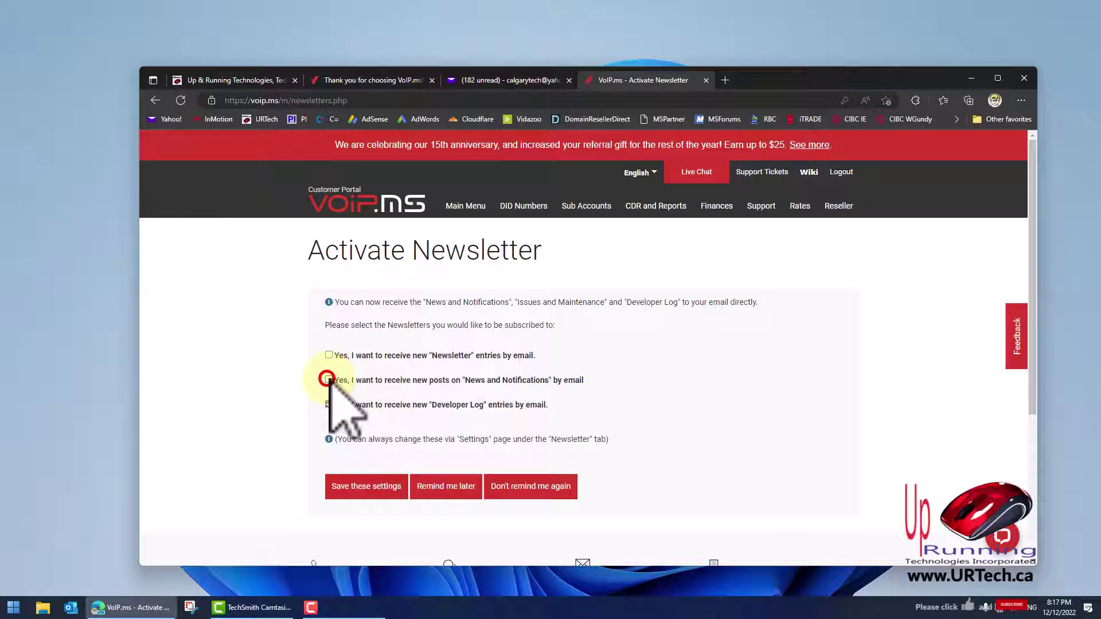
pyautogui.click(328, 379)
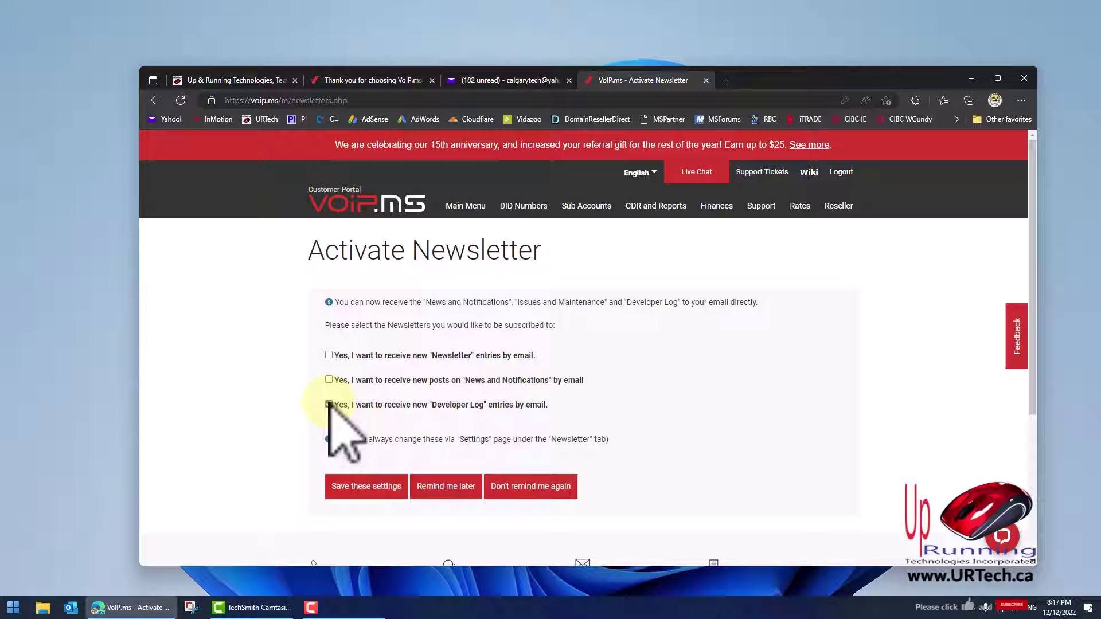
pyautogui.click(329, 405)
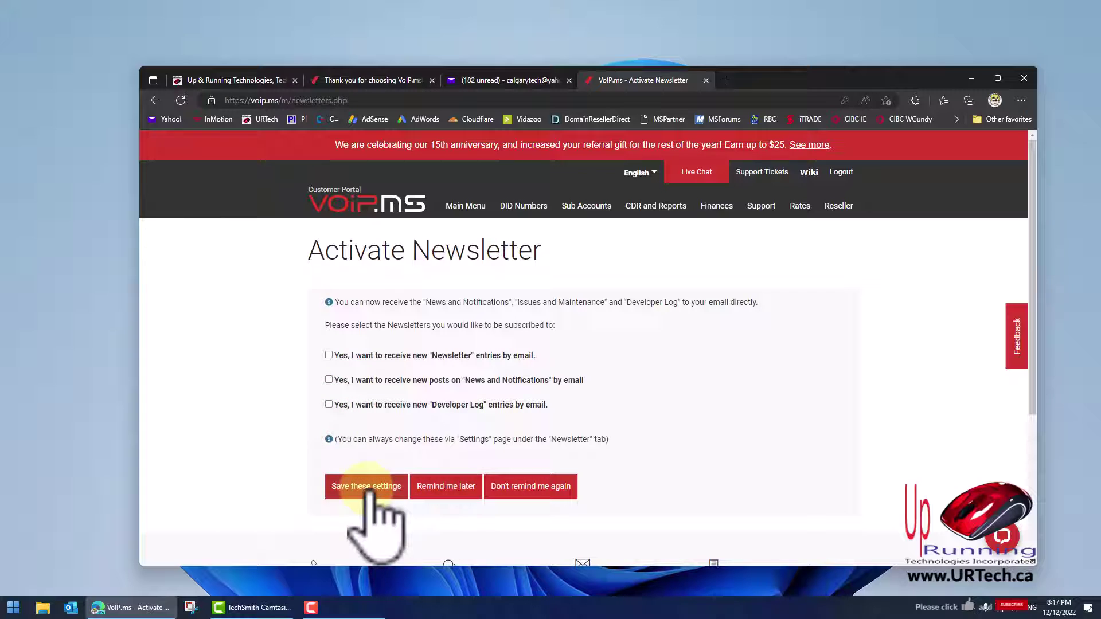
pyautogui.click(366, 487)
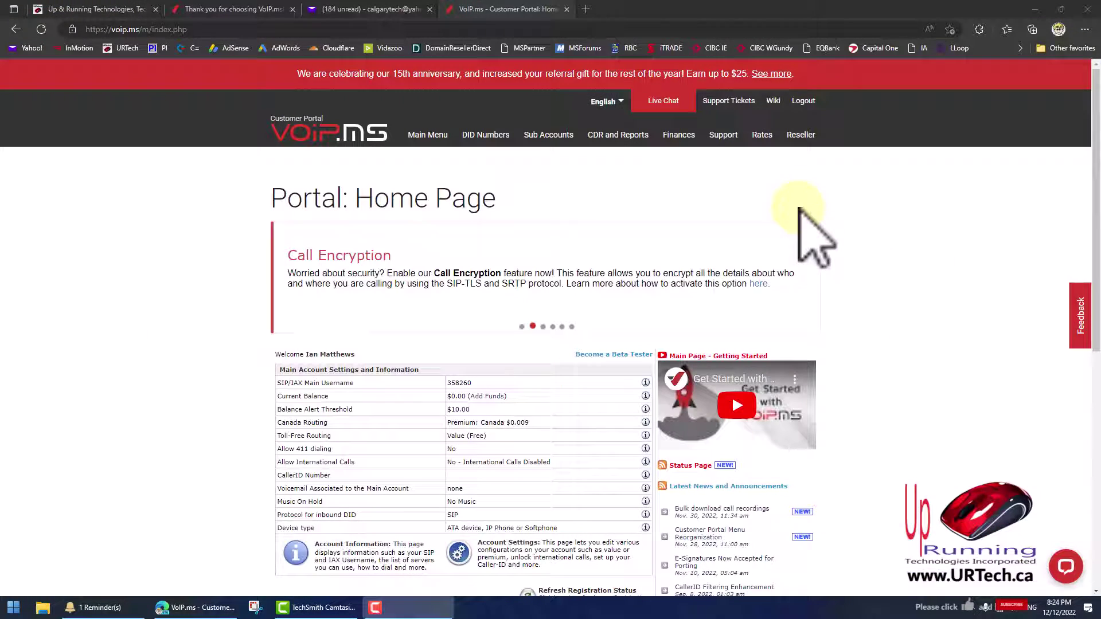
# Go to Finances > Add Funds and proceed with a $15 PayPal payment
pyautogui.moveTo(702, 138)
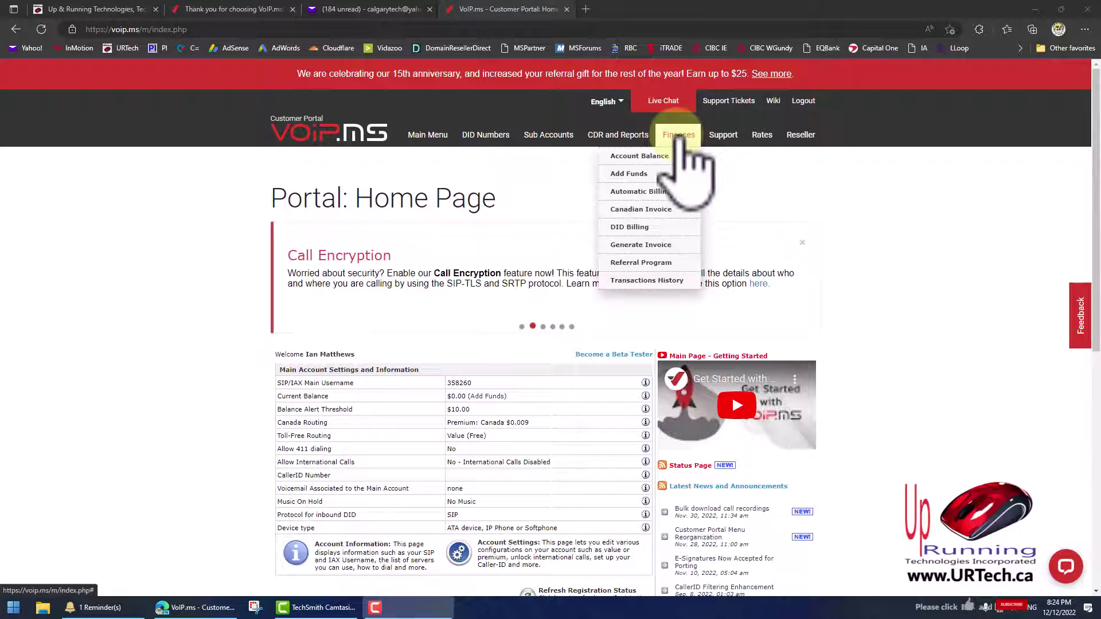
pyautogui.click(632, 173)
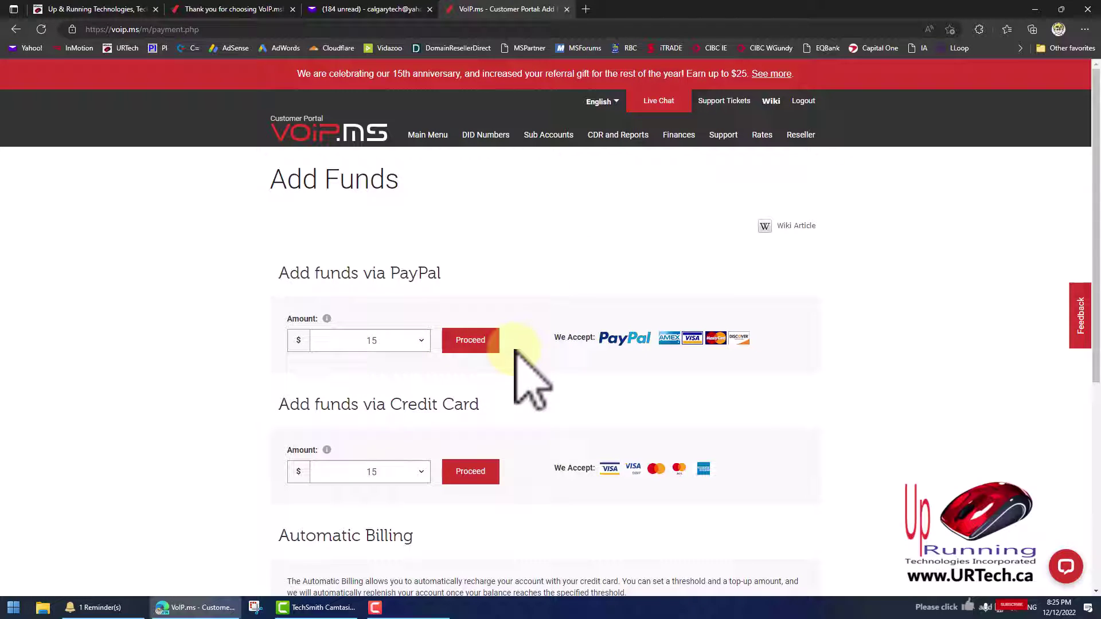
pyautogui.click(494, 343)
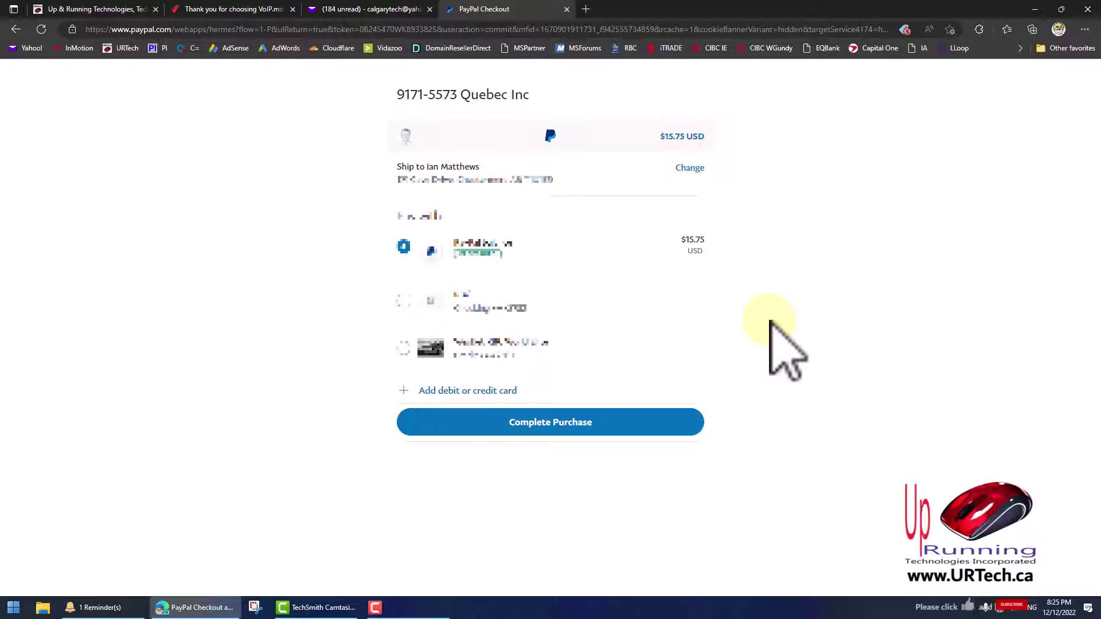
# Complete the $15.75 USD PayPal purchase to merchant 9171-5573 Quebec Inc
pyautogui.moveTo(533, 98); pyautogui.dragTo(405, 93)
pyautogui.click(438, 95)
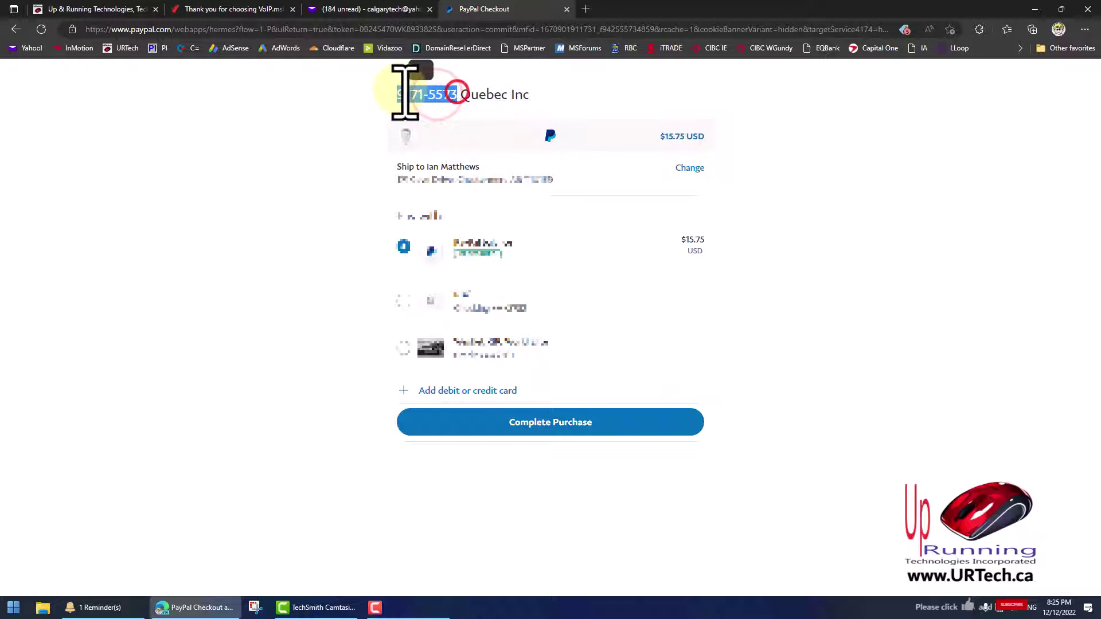
pyautogui.click(406, 93)
pyautogui.moveTo(542, 94); pyautogui.dragTo(419, 94)
pyautogui.click(444, 95)
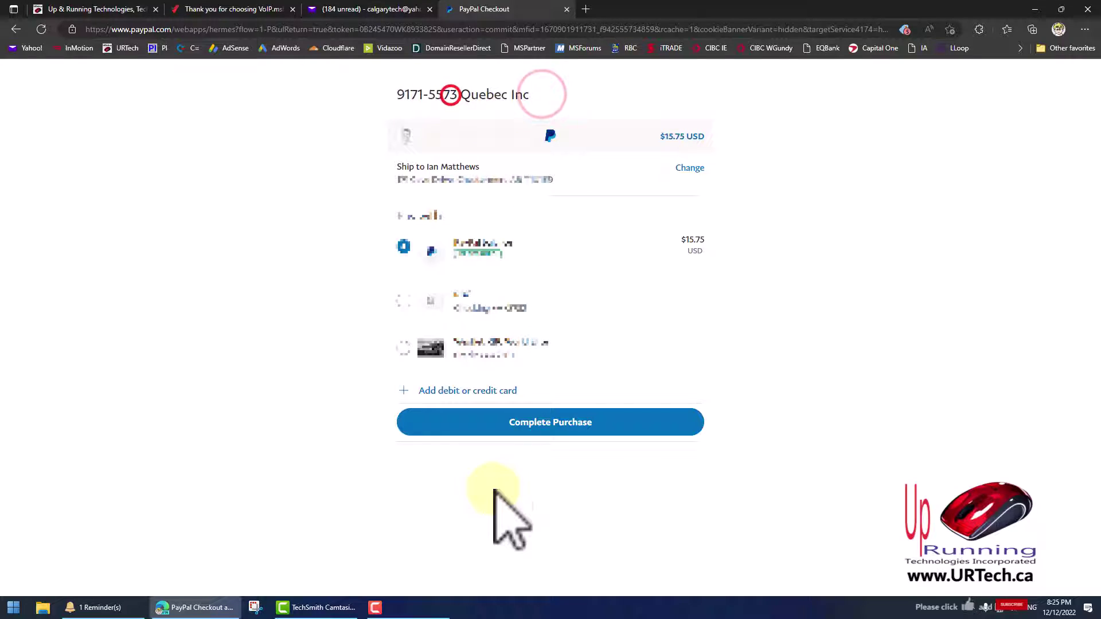
pyautogui.click(559, 425)
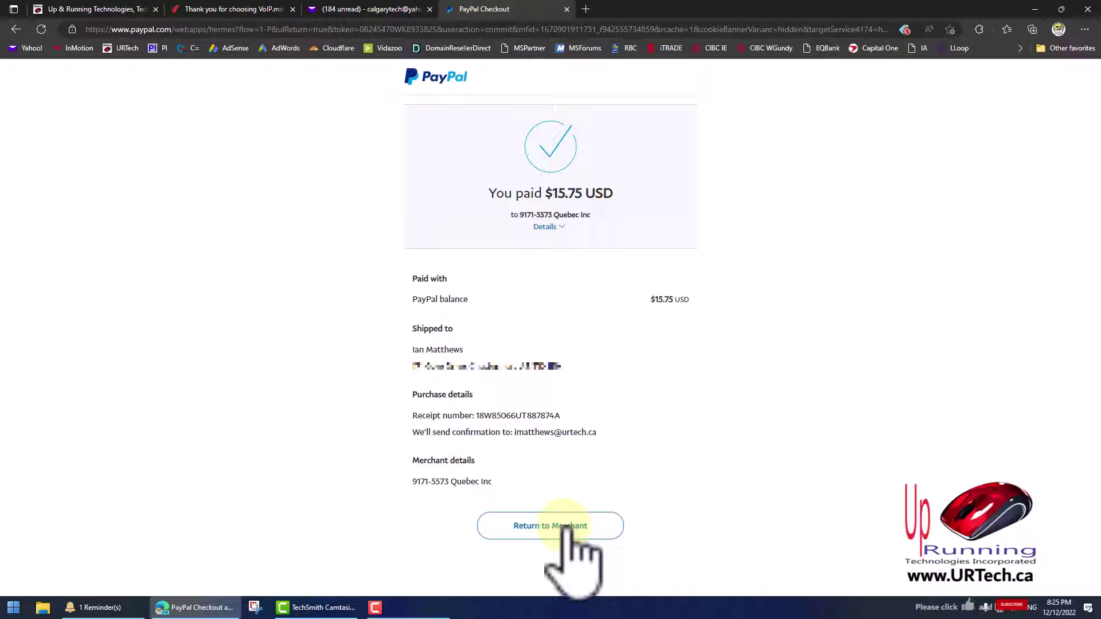
# Return to VoIP.ms and open Finances > Account Balance showing the $15.00 credit
pyautogui.click(565, 525)
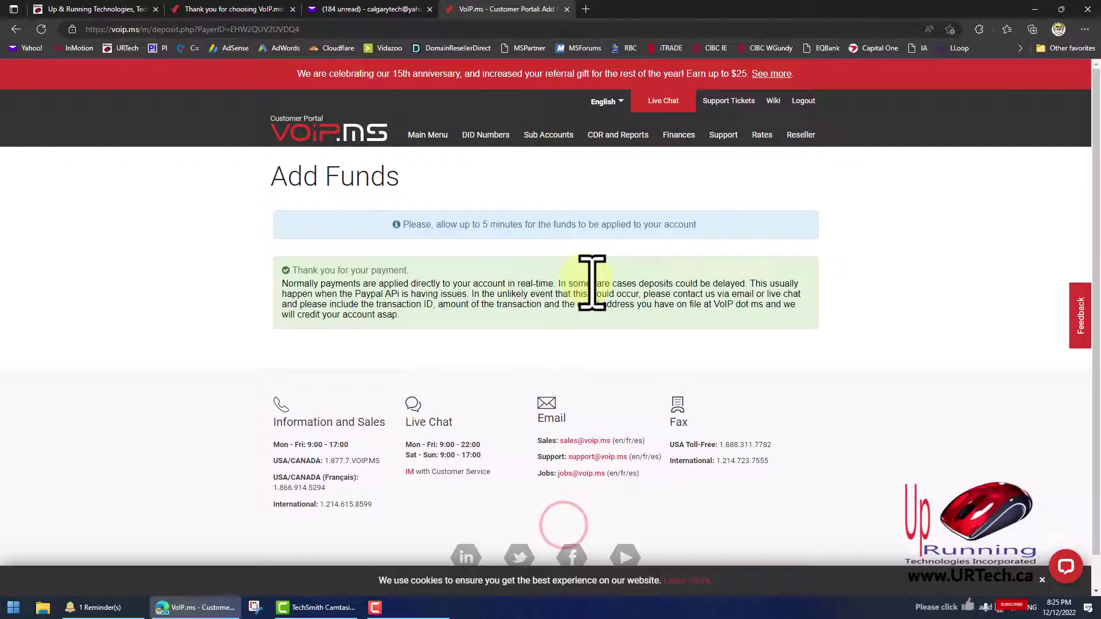
pyautogui.moveTo(678, 140)
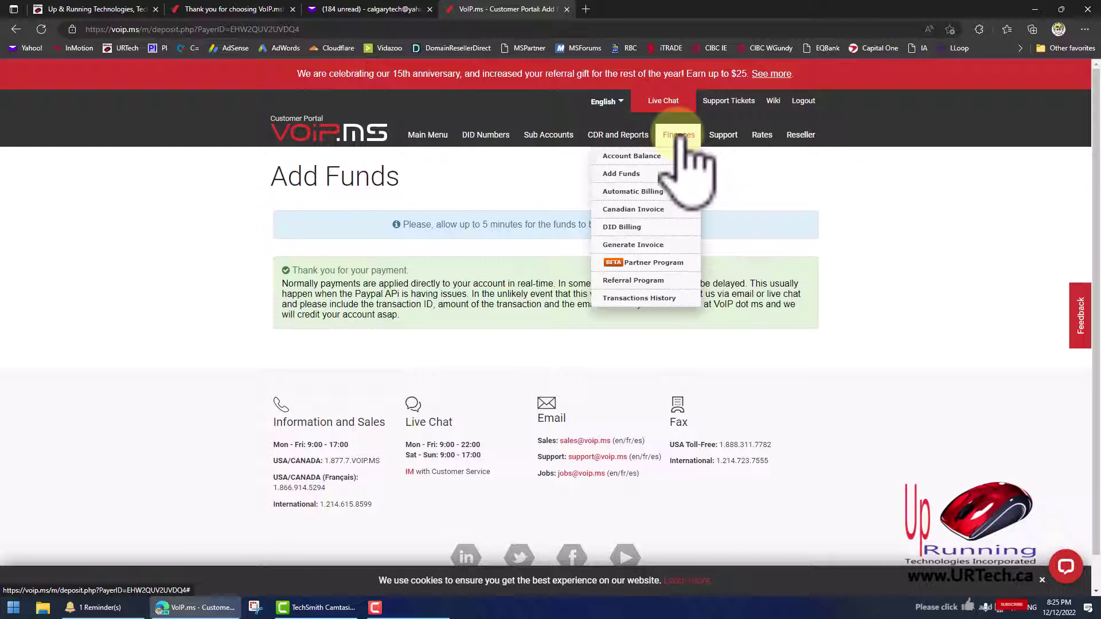
pyautogui.click(636, 156)
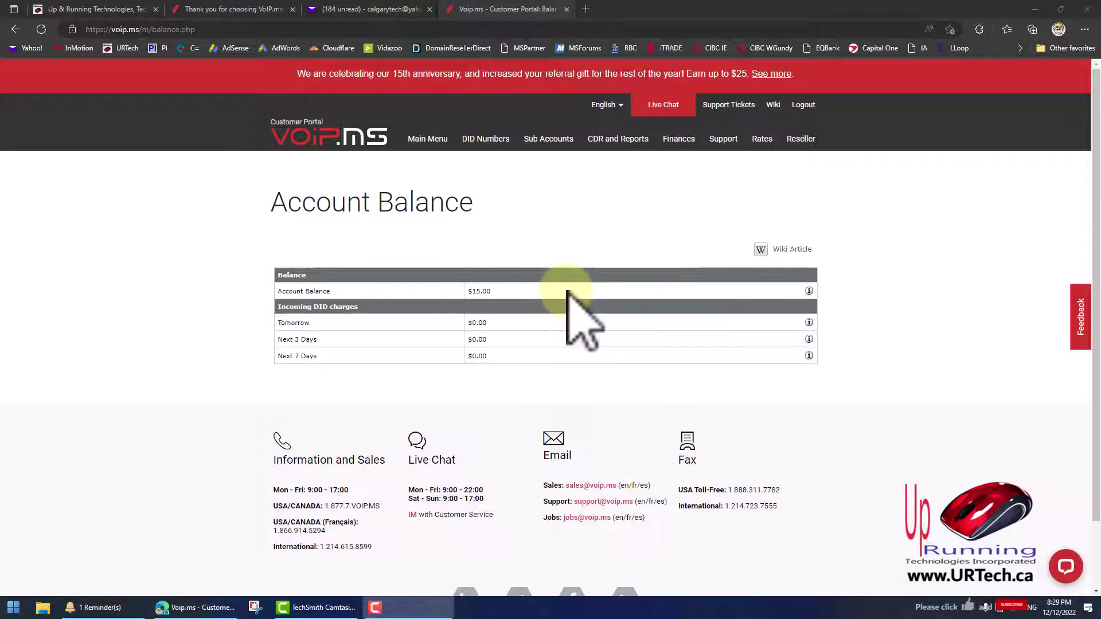
pyautogui.moveTo(497, 146)
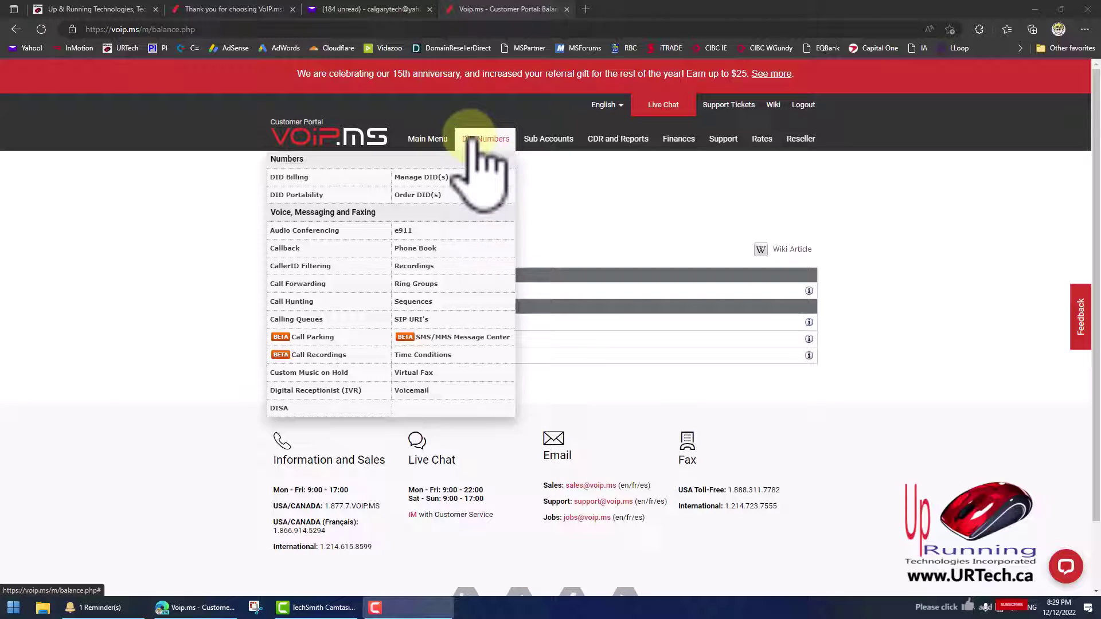
# Start a Local Canada DID port and enter the two landline numbers to port
pyautogui.click(303, 195)
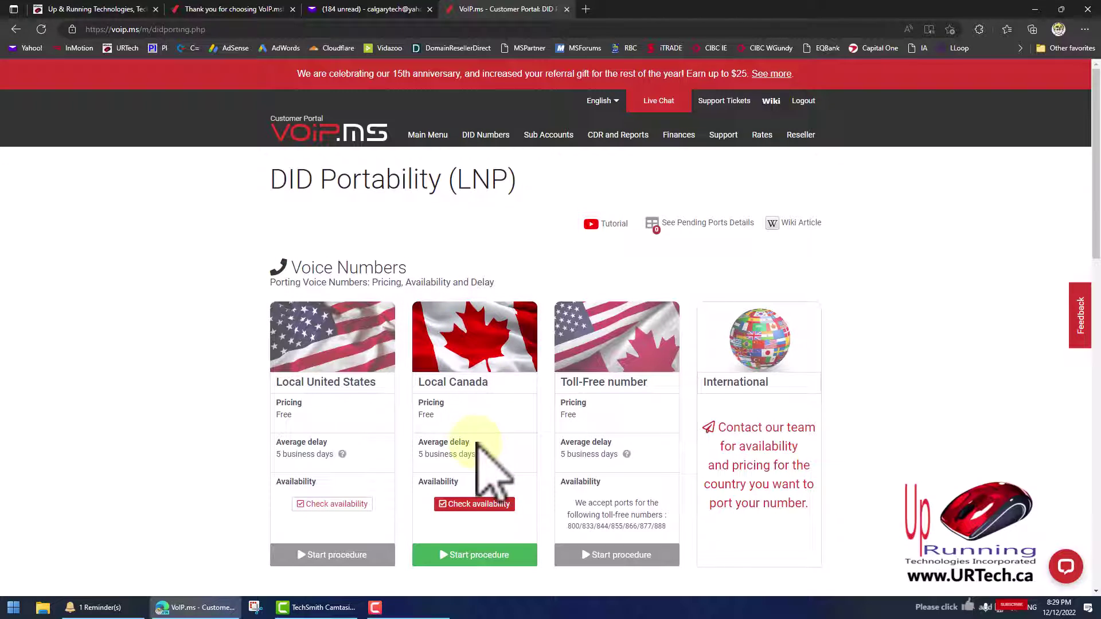
pyautogui.click(519, 555)
pyautogui.scroll(-5, 522, 421)
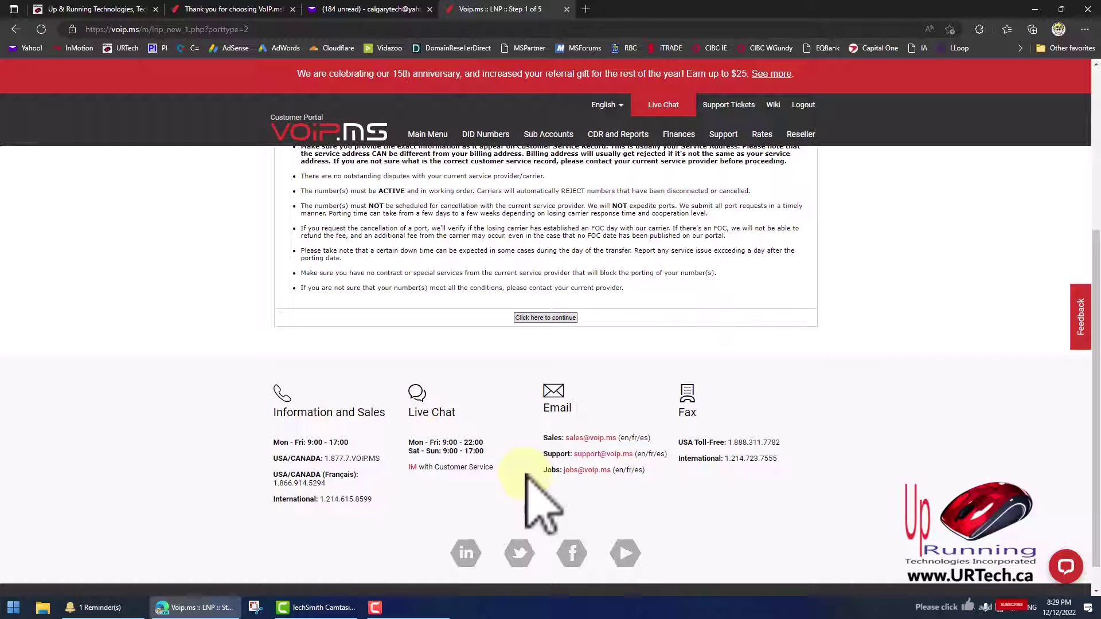
pyautogui.click(536, 286)
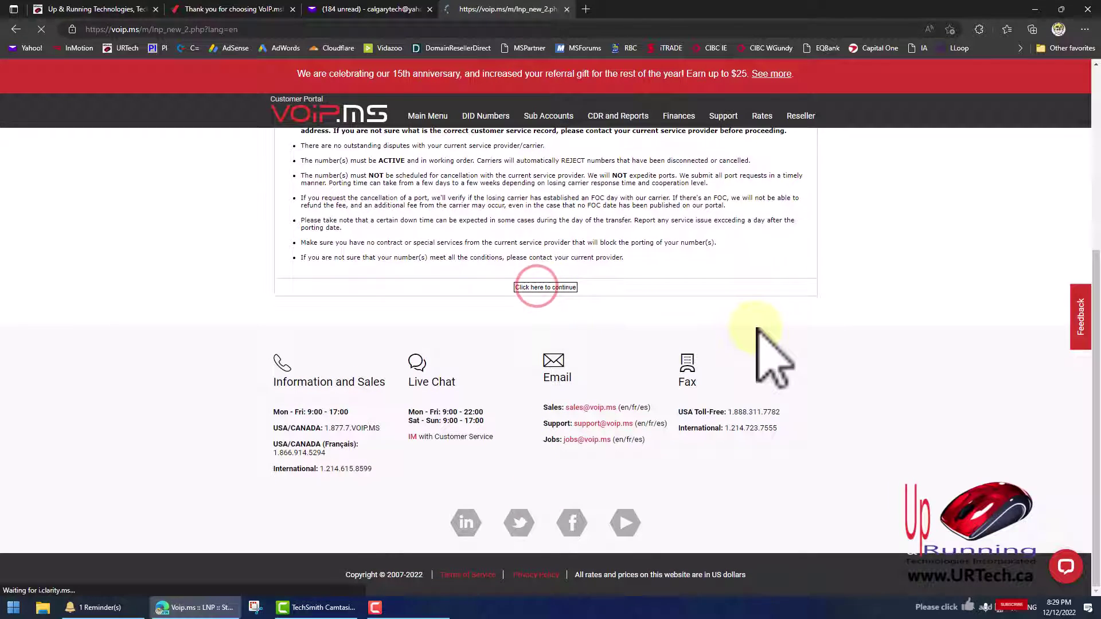
pyautogui.click(543, 366)
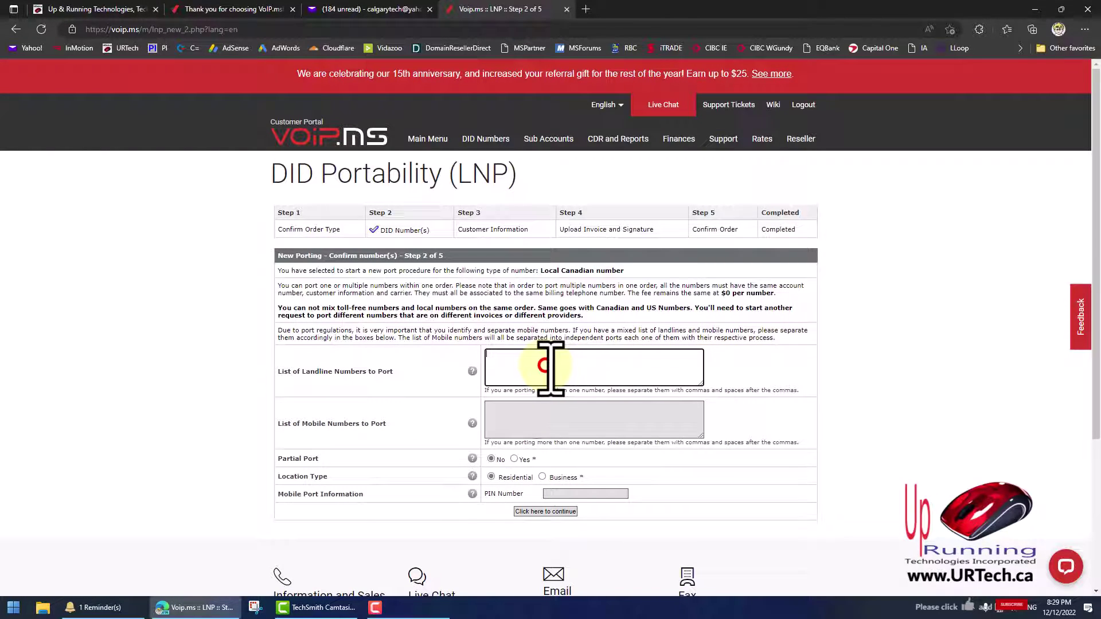
pyautogui.write('403')
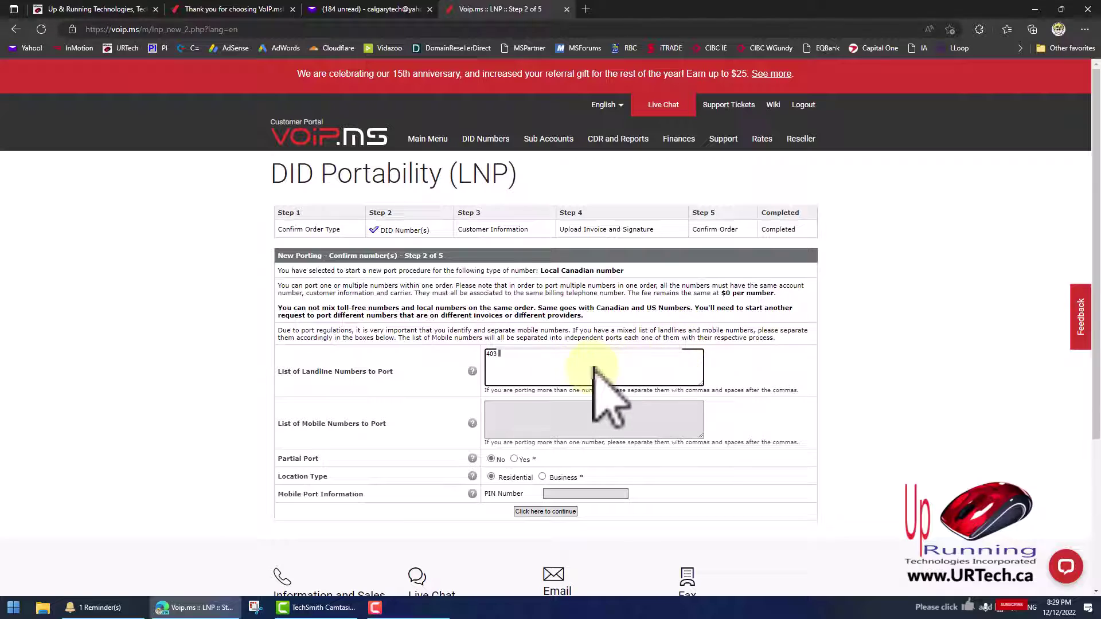
pyautogui.write(' 555 1234, 403')
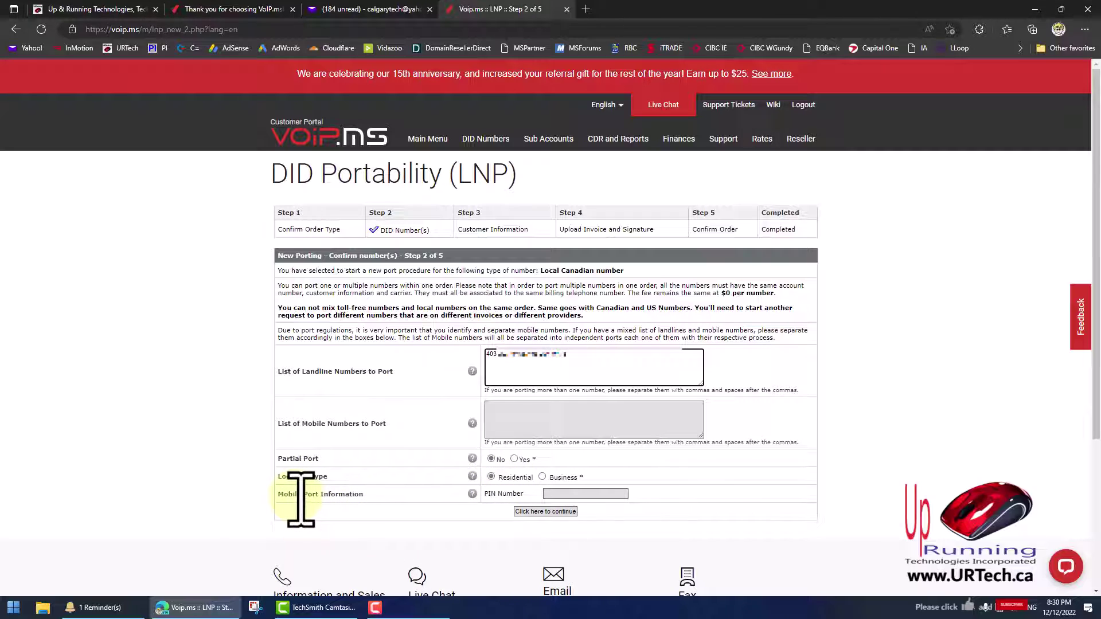
pyautogui.click(292, 497)
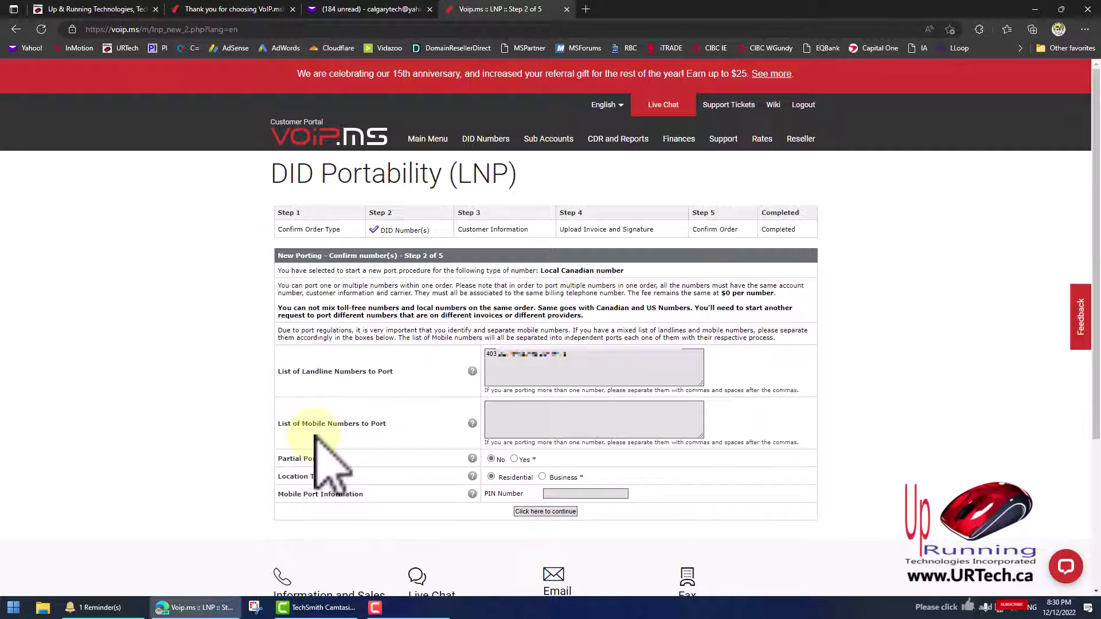
# Fill in the customer information, including the customer account number, and submit it
pyautogui.moveTo(472, 495)
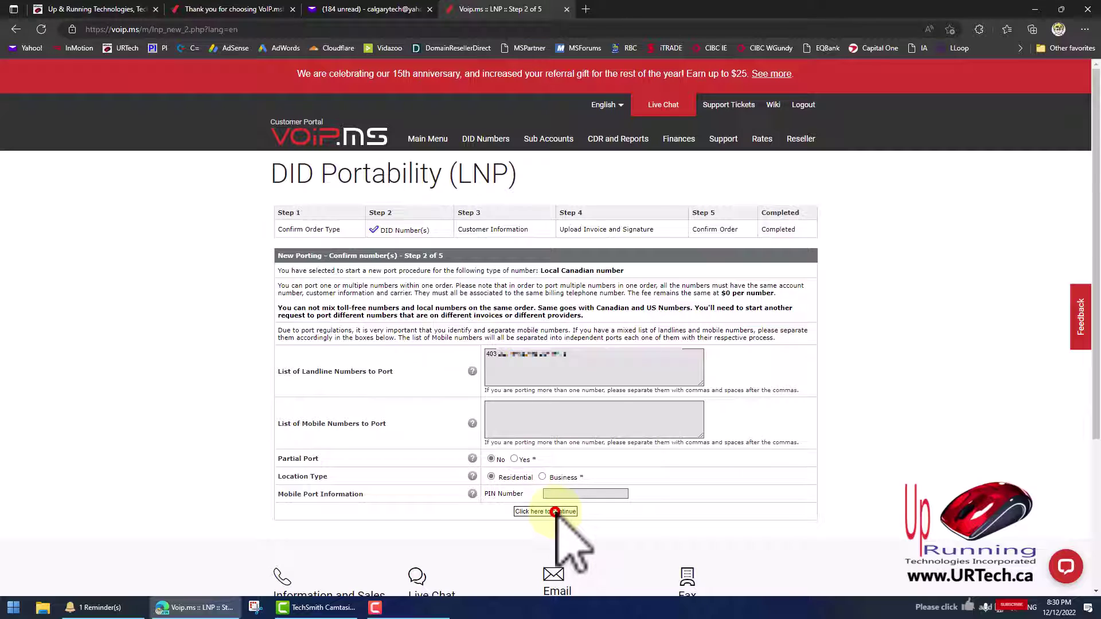
pyautogui.click(555, 512)
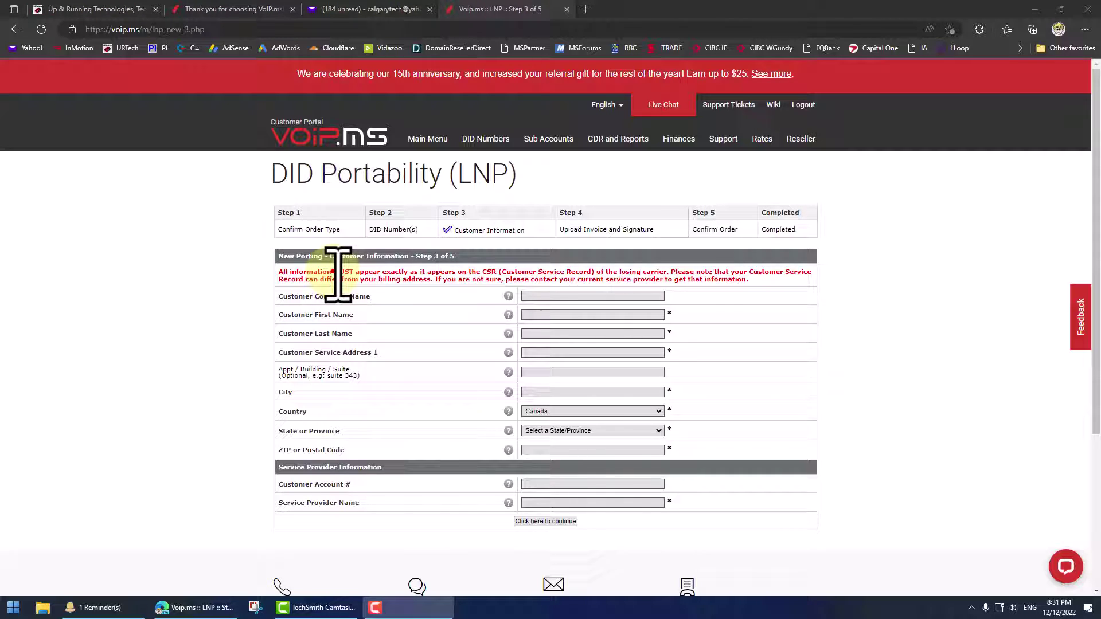
pyautogui.moveTo(333, 273); pyautogui.dragTo(475, 274)
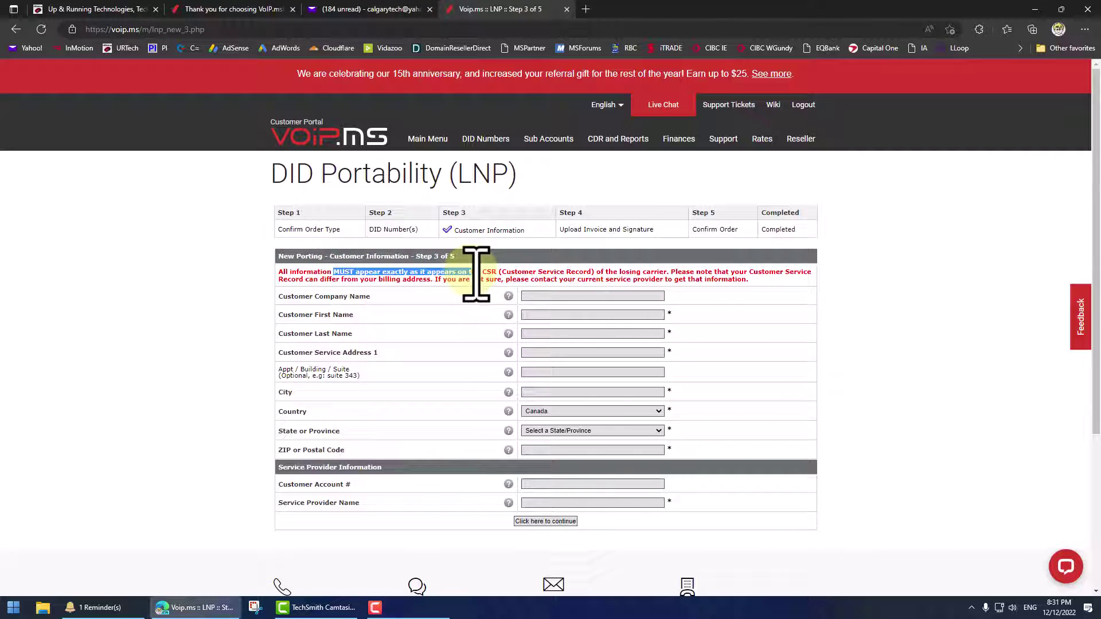
pyautogui.click(482, 277)
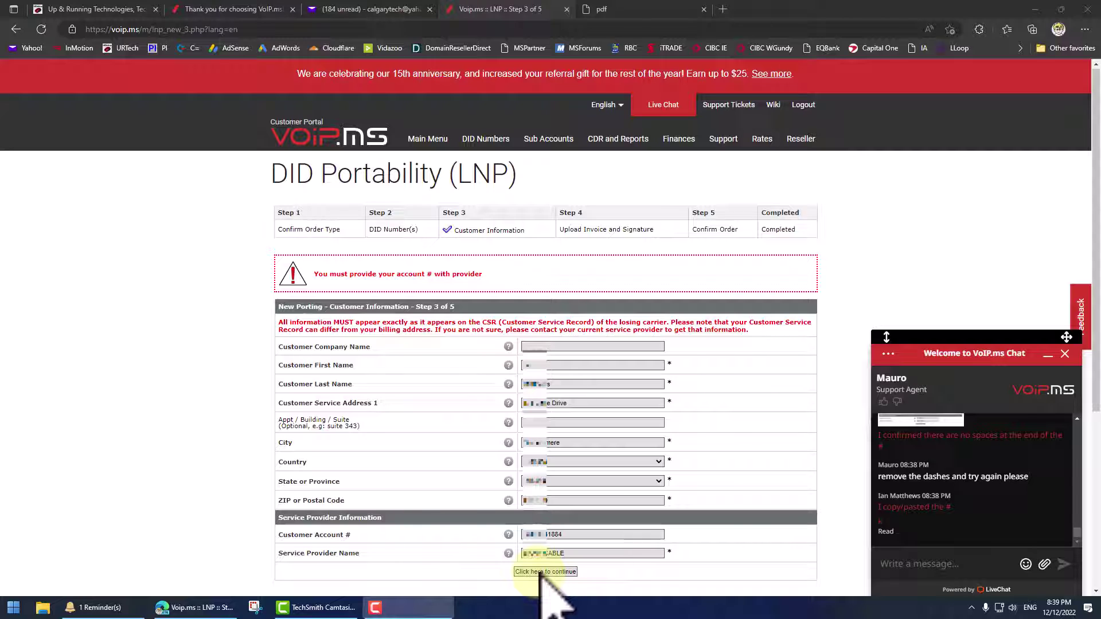
pyautogui.moveTo(356, 272); pyautogui.dragTo(502, 276)
pyautogui.click(470, 274)
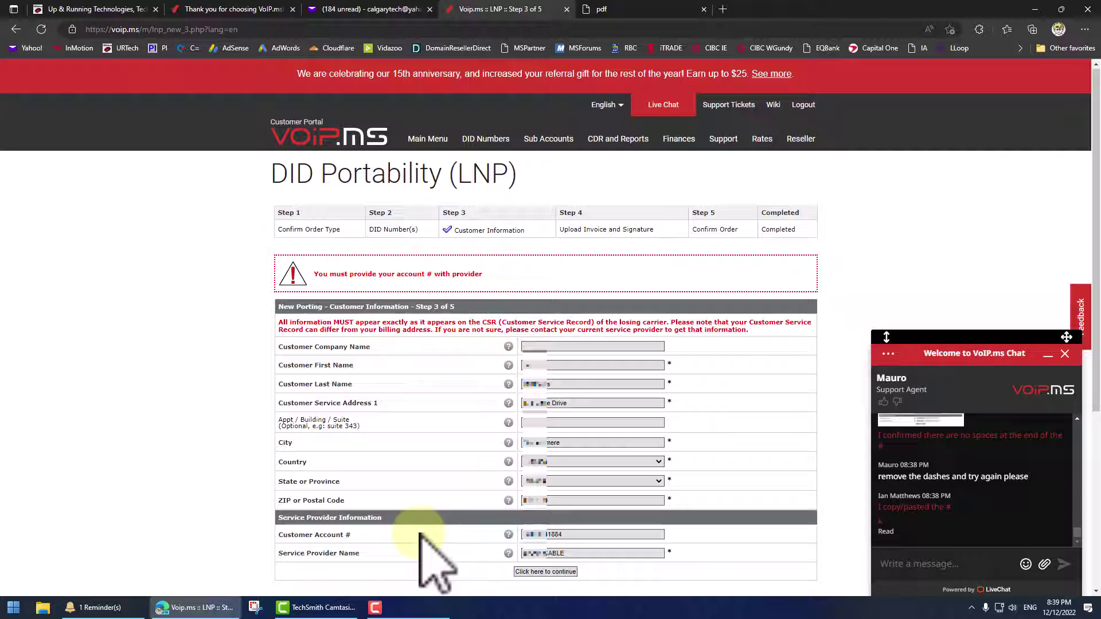
pyautogui.moveTo(303, 533); pyautogui.dragTo(344, 536)
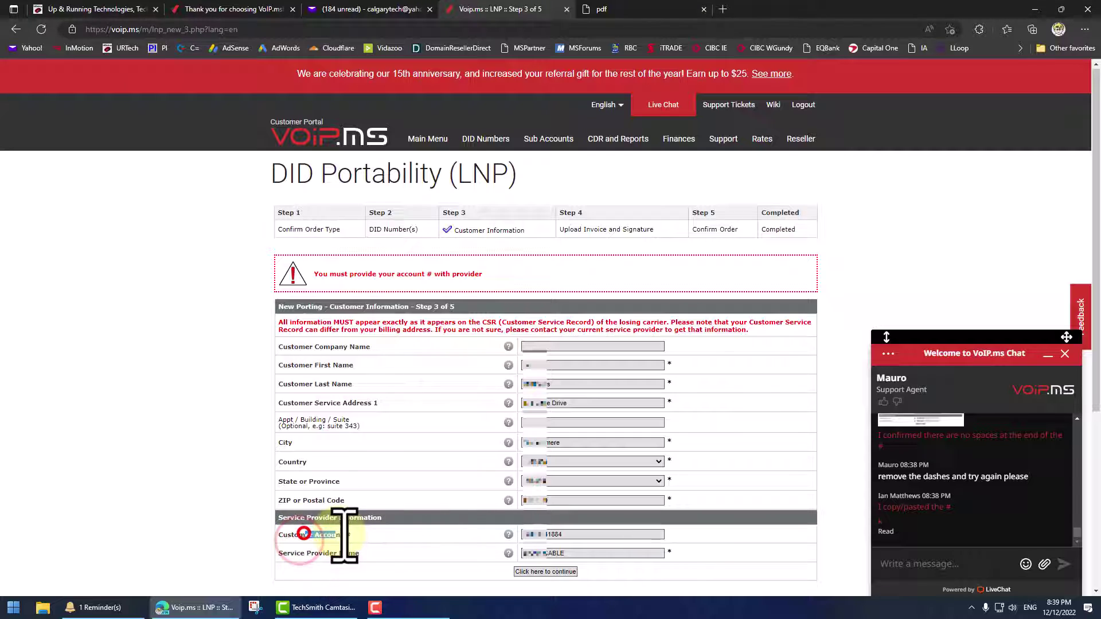
pyautogui.click(560, 534)
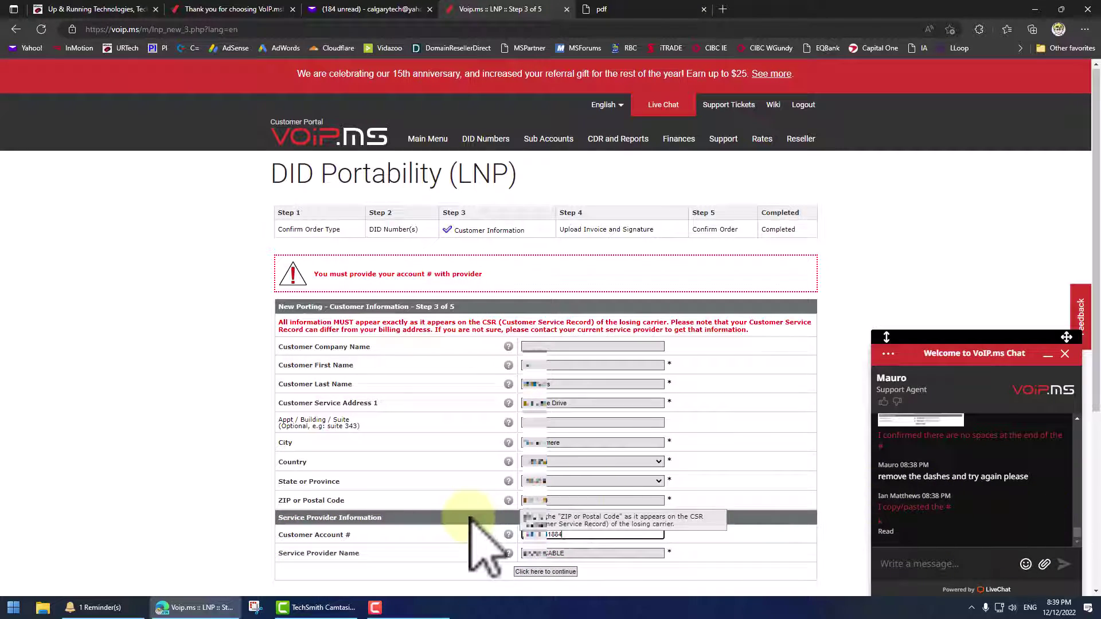
pyautogui.click(550, 571)
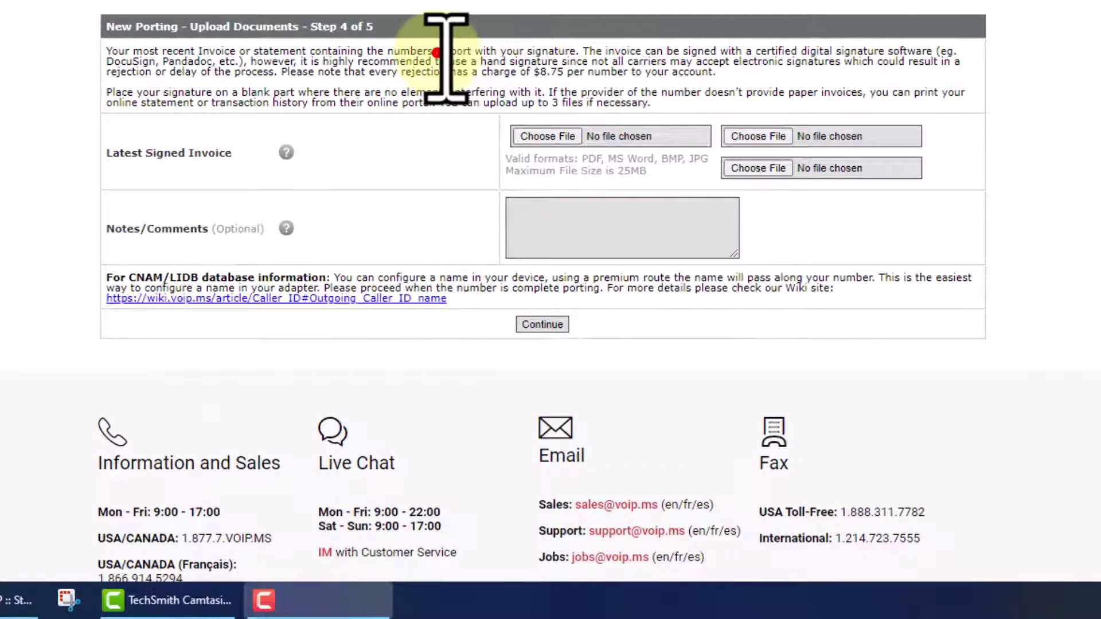
# Print the invoice so it can be hand-signed
pyautogui.moveTo(440, 105); pyautogui.dragTo(496, 104)
pyautogui.click(510, 59)
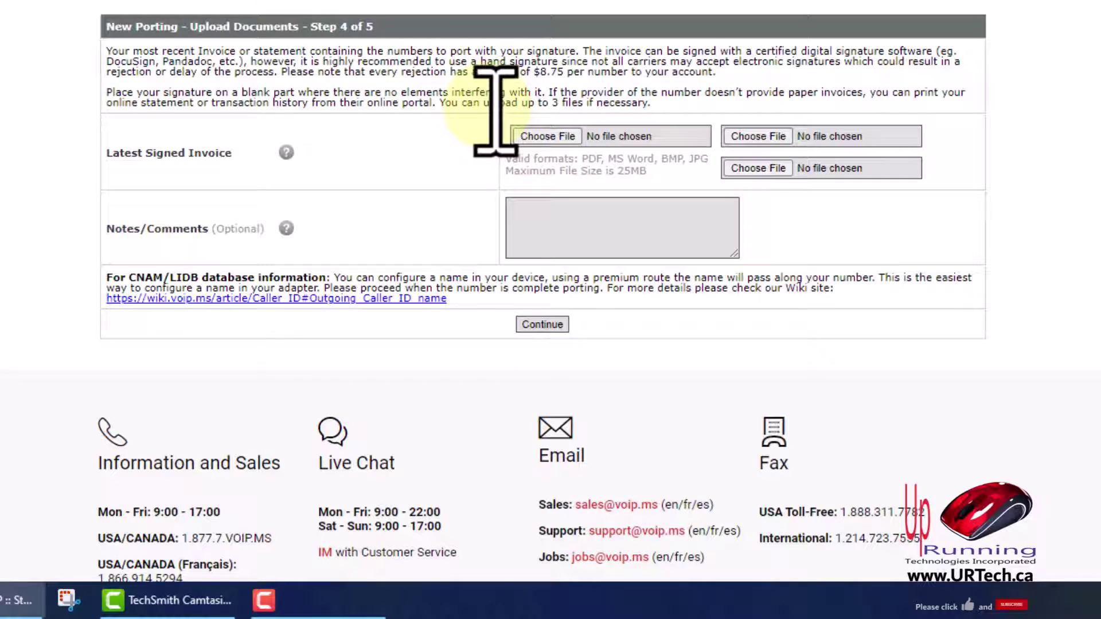
pyautogui.moveTo(479, 60); pyautogui.dragTo(613, 61)
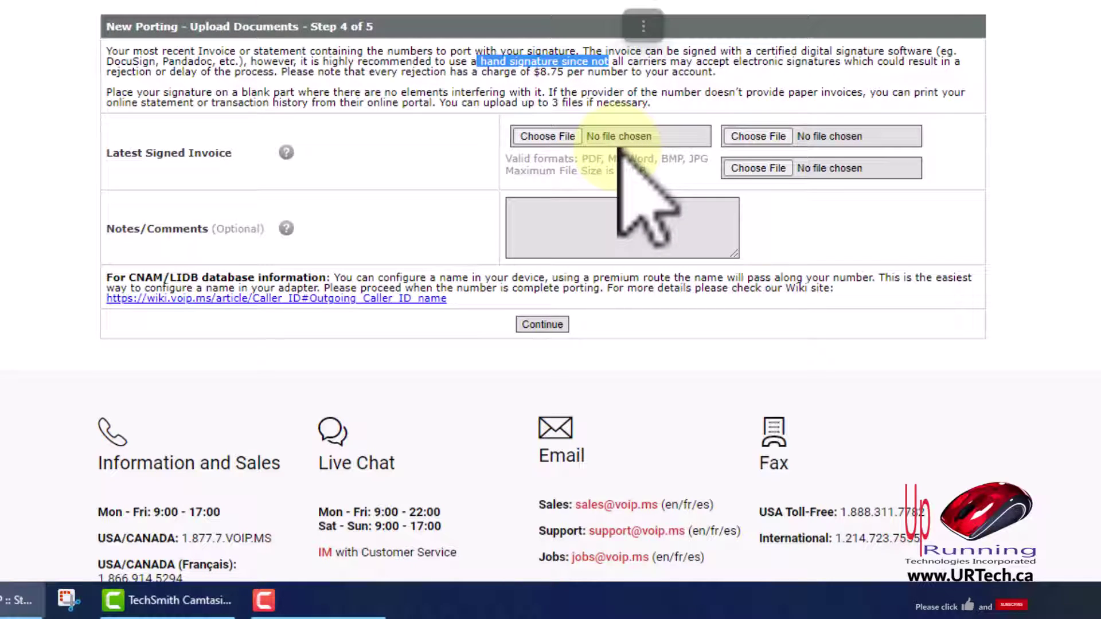
pyautogui.click(643, 26)
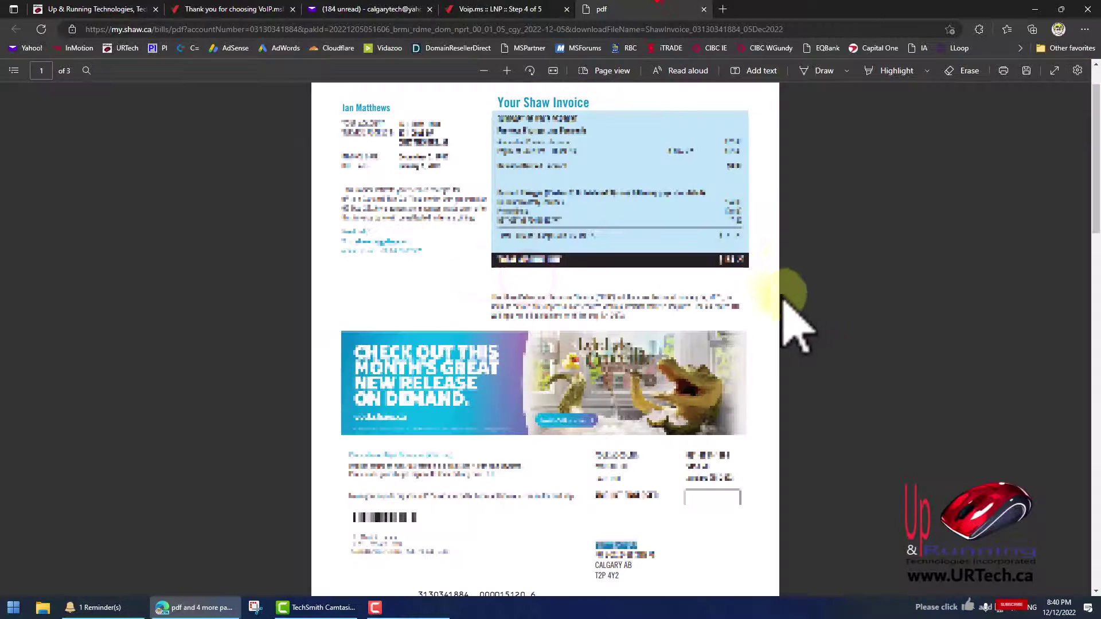
pyautogui.hotkey('ctrl', 'p')
pyautogui.click(80, 528)
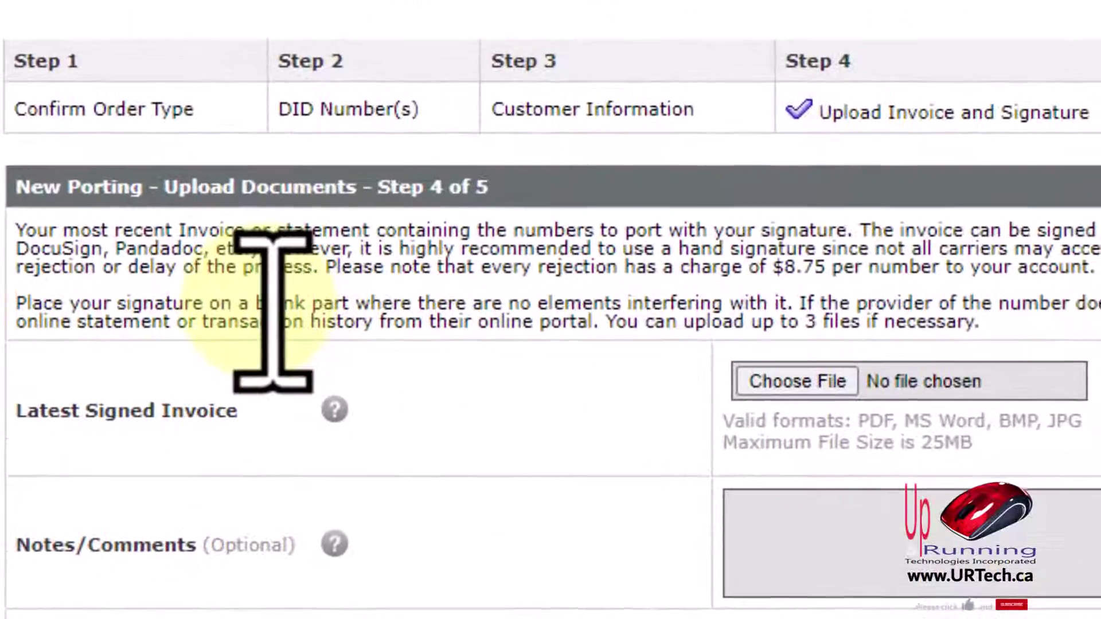
# Attach the signed invoice PDF from Downloads as Latest Signed Invoice and continue
pyautogui.moveTo(361, 297); pyautogui.dragTo(498, 299)
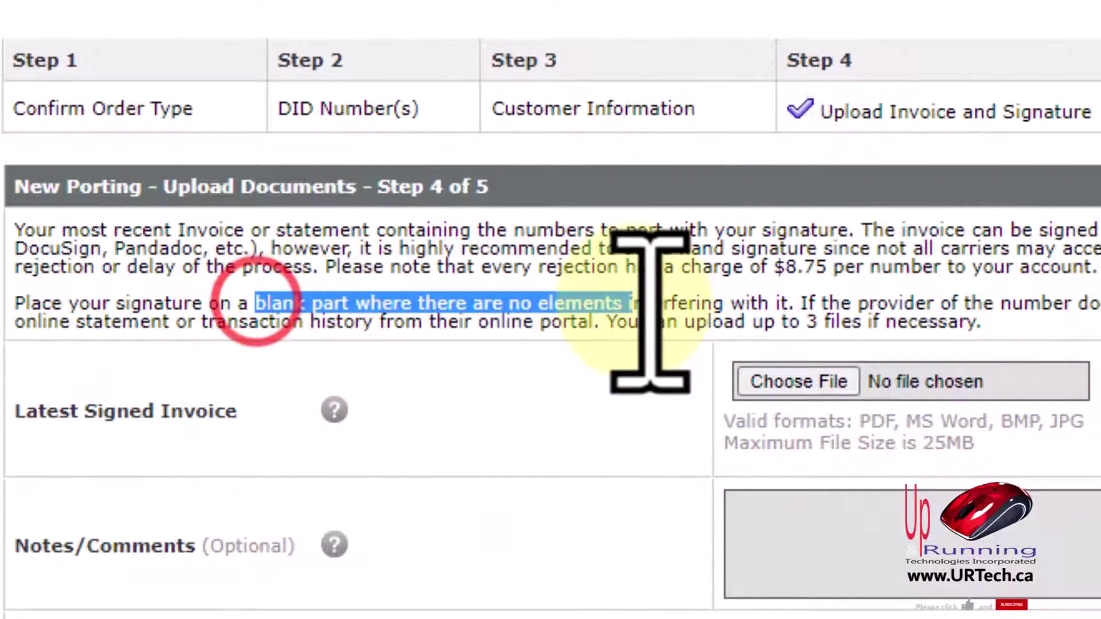
pyautogui.moveTo(650, 310); pyautogui.dragTo(639, 309)
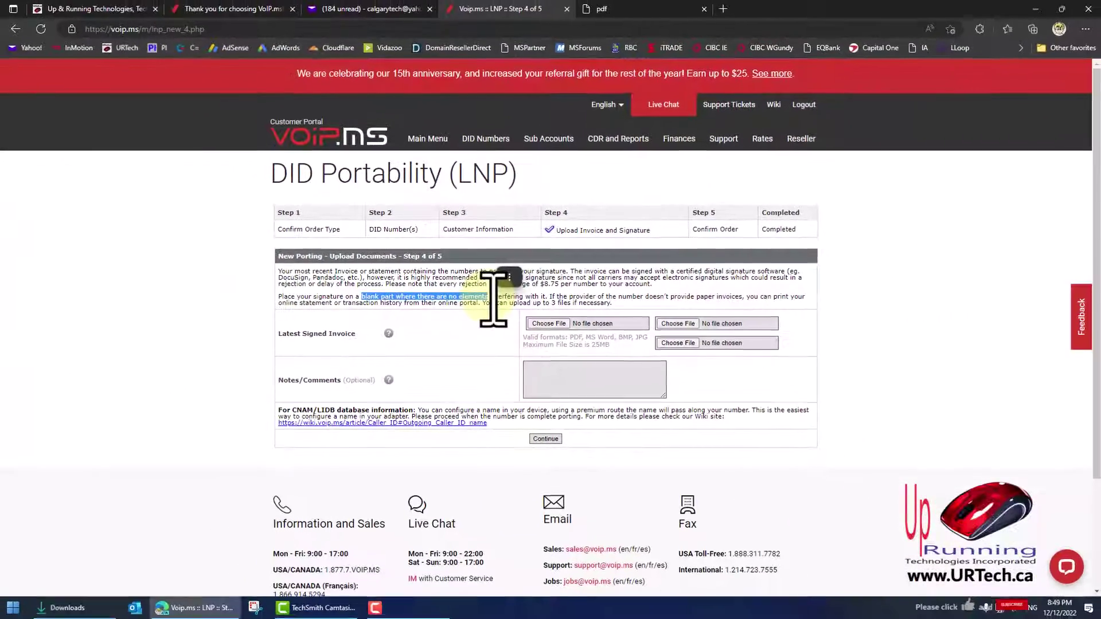
pyautogui.click(622, 300)
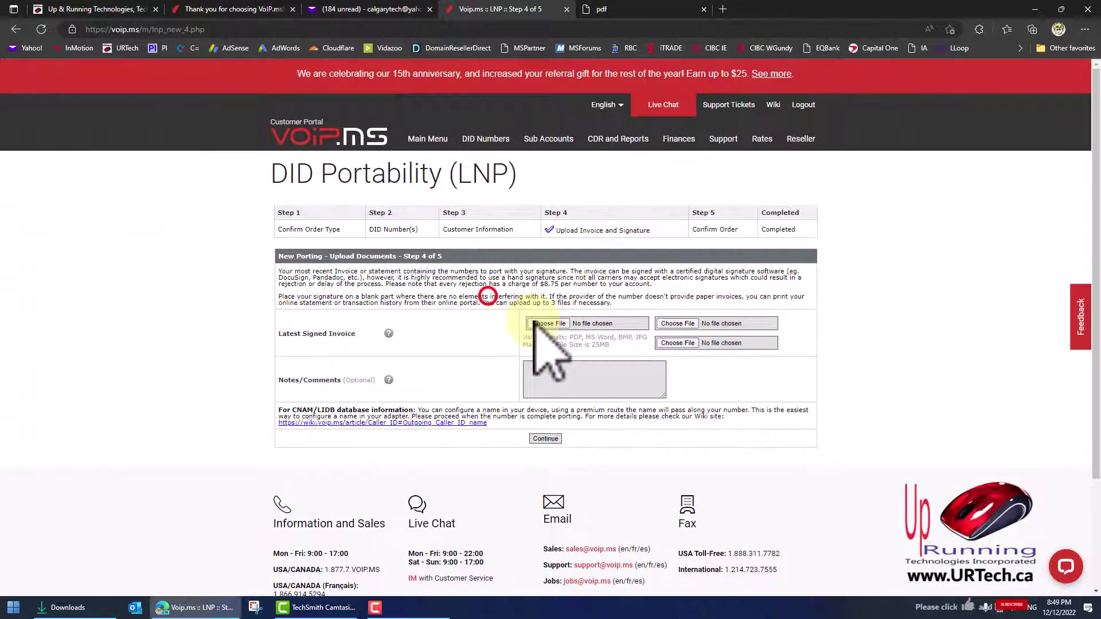
pyautogui.click(545, 324)
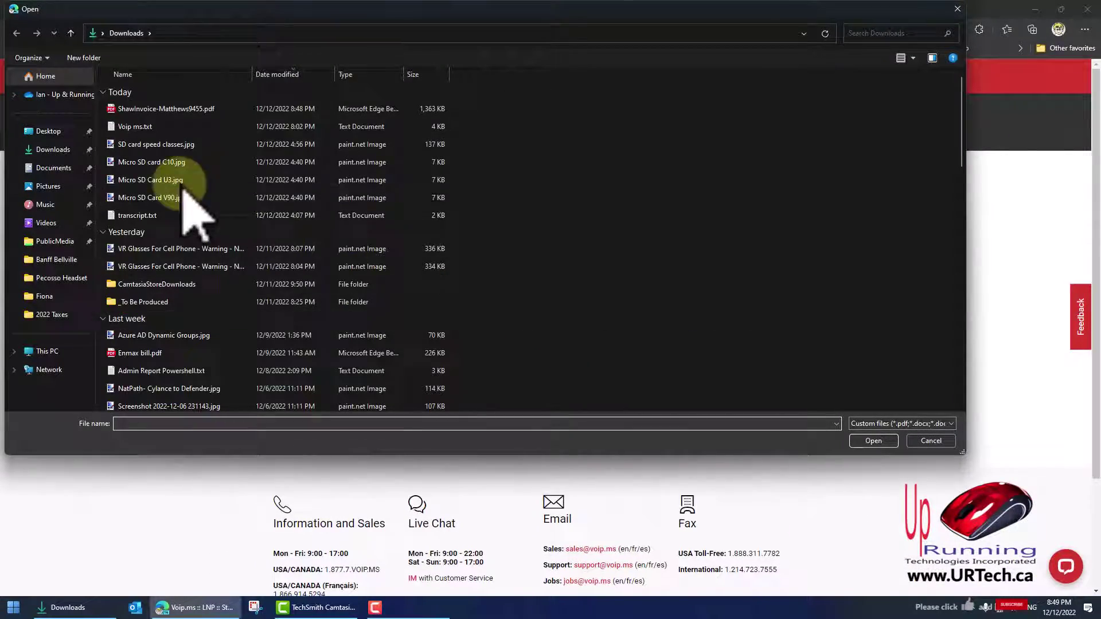
pyautogui.doubleClick(166, 108)
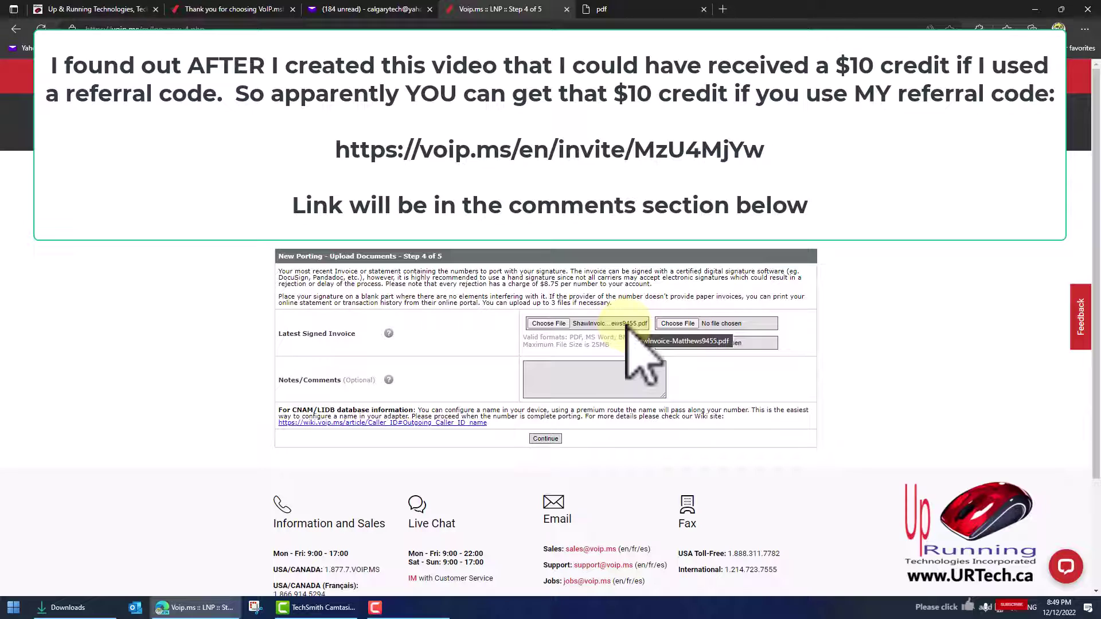
pyautogui.click(548, 440)
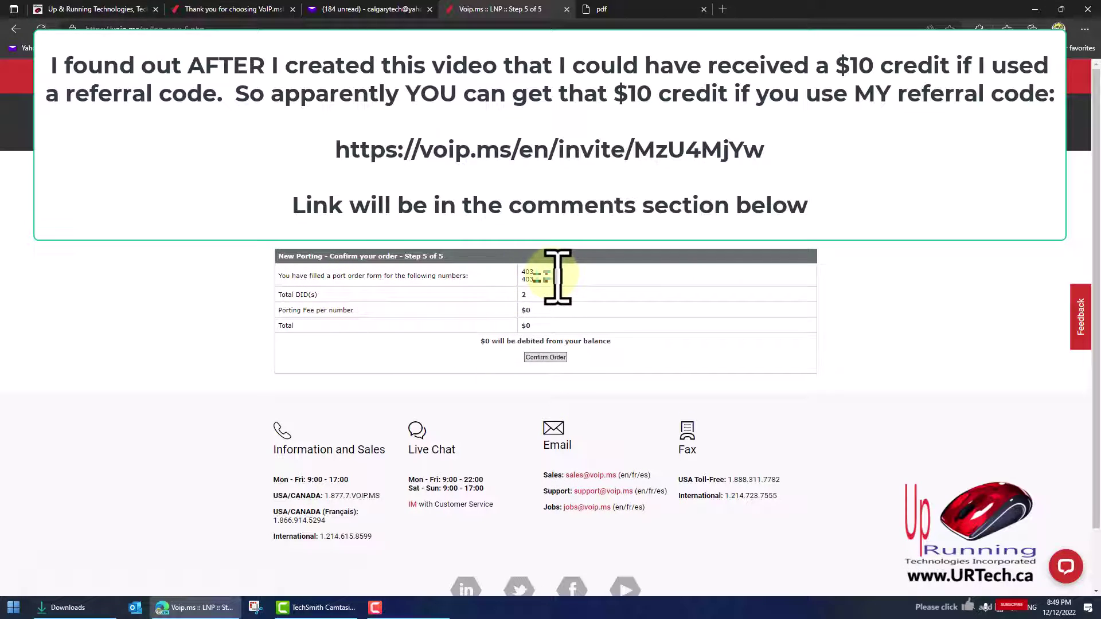
# Confirm the Step 5 port order for 2 DIDs with a $0 porting fee
pyautogui.click(546, 358)
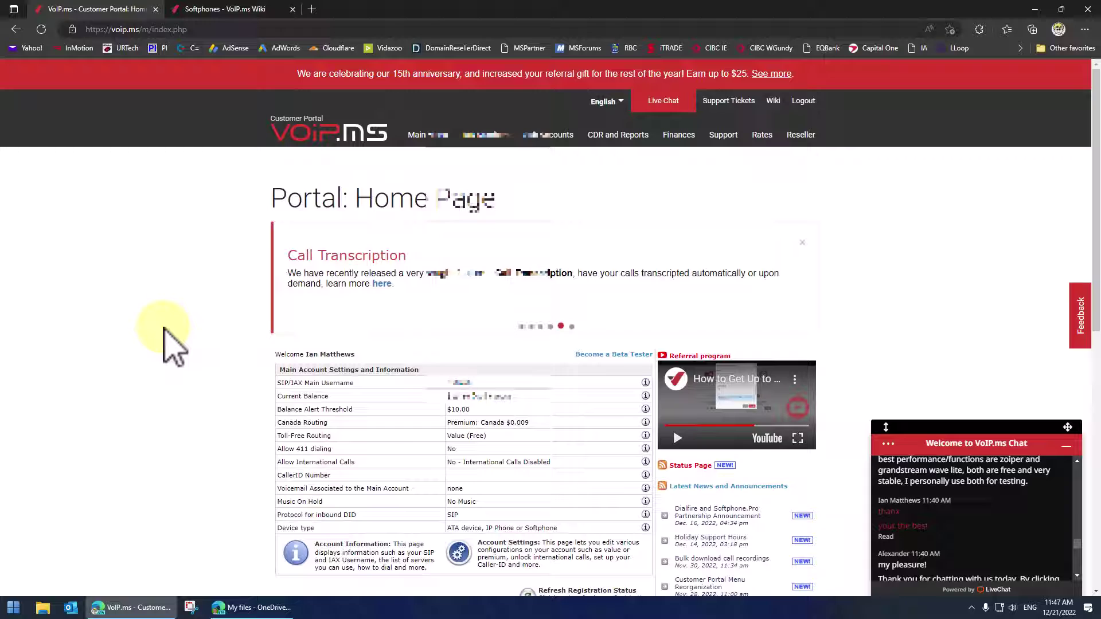
# Open DID Numbers > DID Portability and review the porting page
pyautogui.scroll(-4, 172, 313)
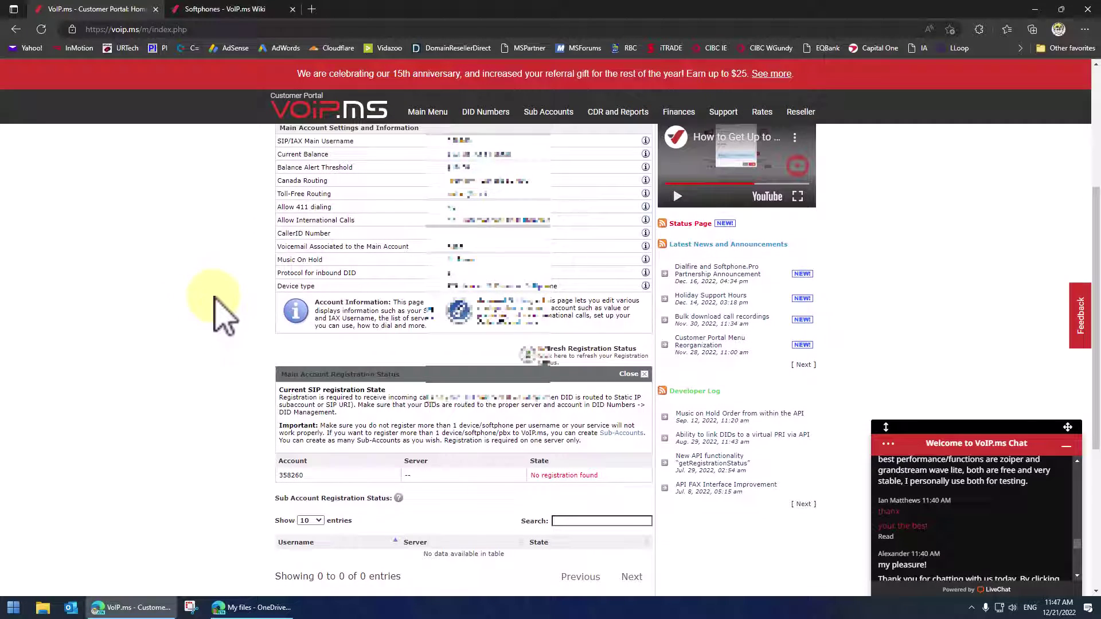
pyautogui.click(487, 115)
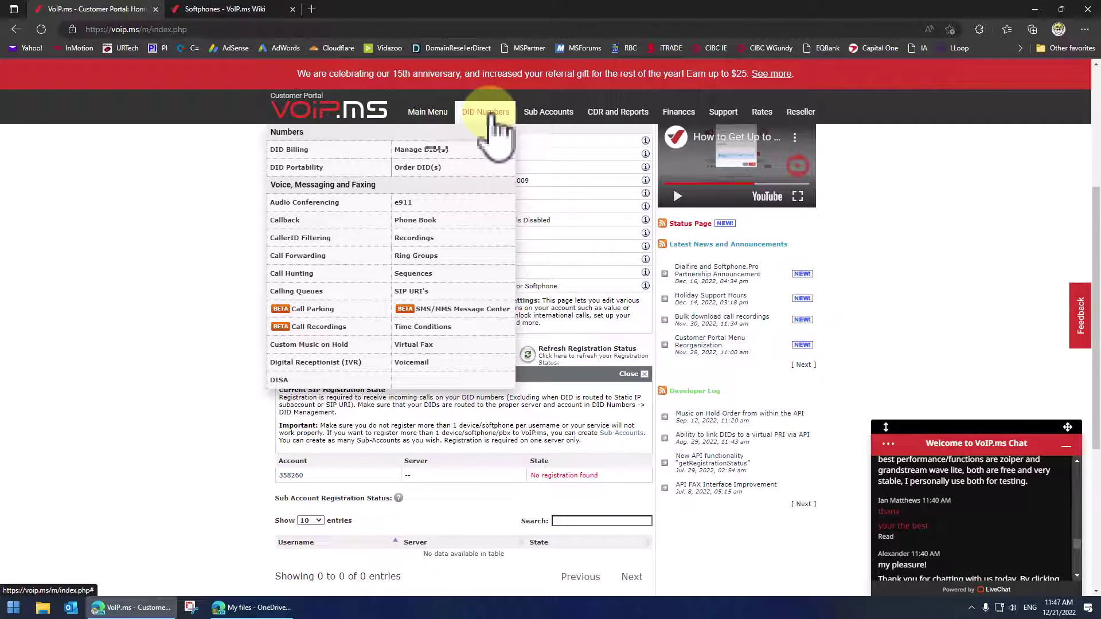
pyautogui.click(300, 164)
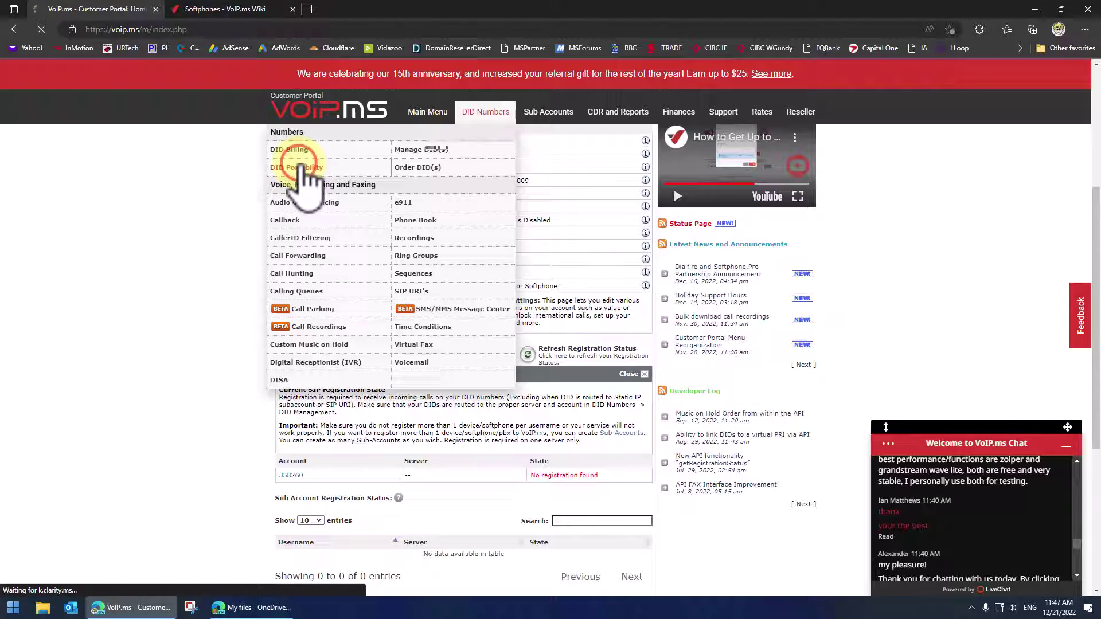
pyautogui.scroll(-7, 211, 315)
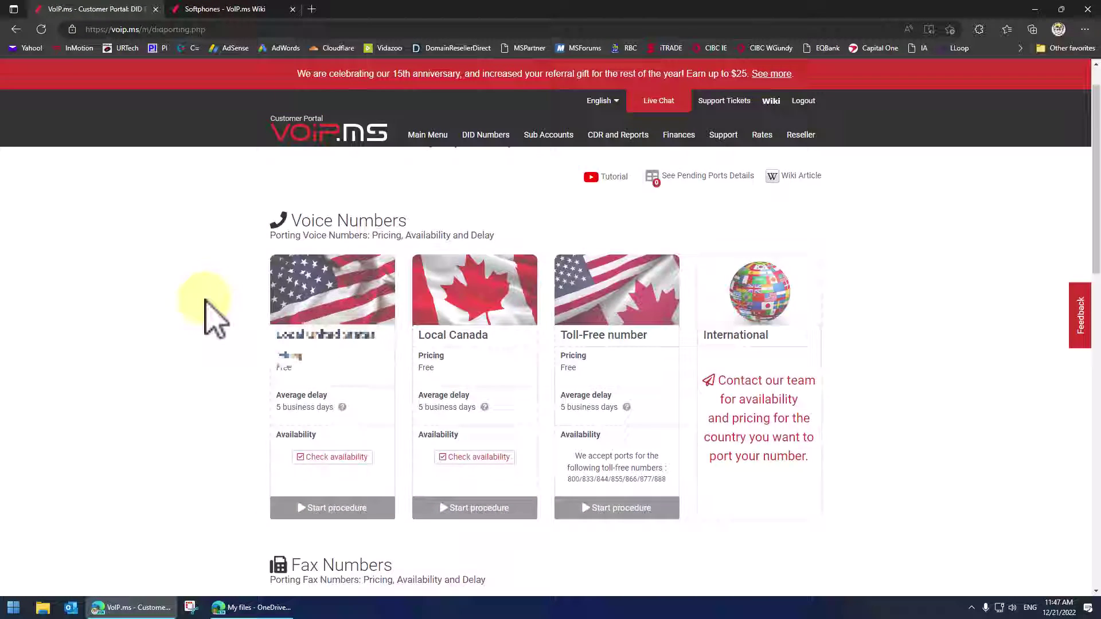
pyautogui.scroll(-5, 210, 315)
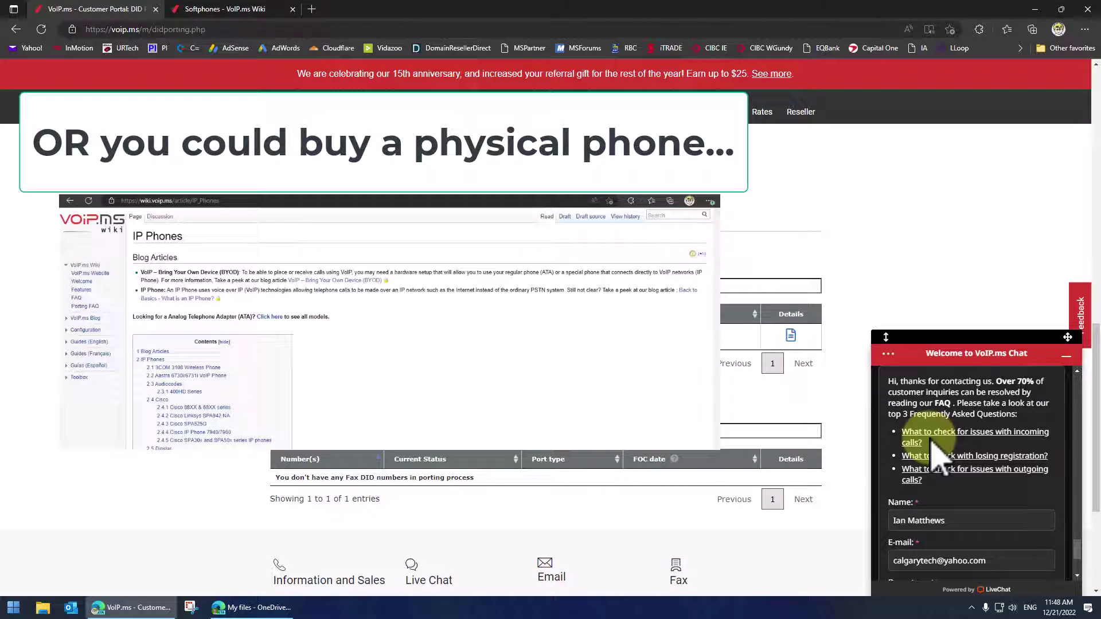
pyautogui.scroll(10, 992, 465)
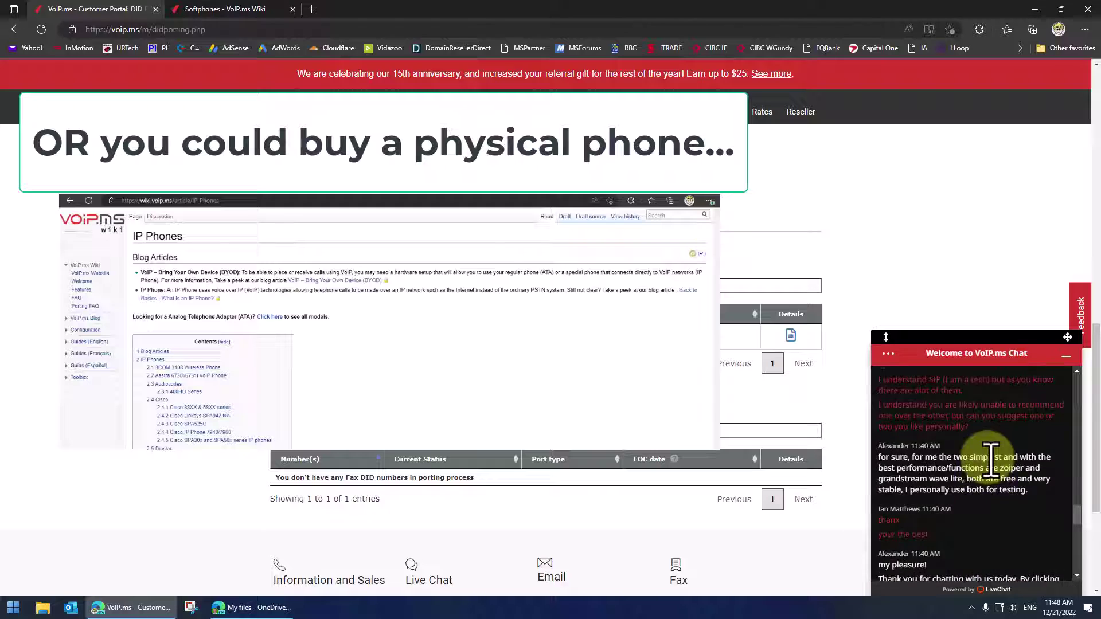
pyautogui.scroll(2, 991, 461)
pyautogui.scroll(-5, 991, 460)
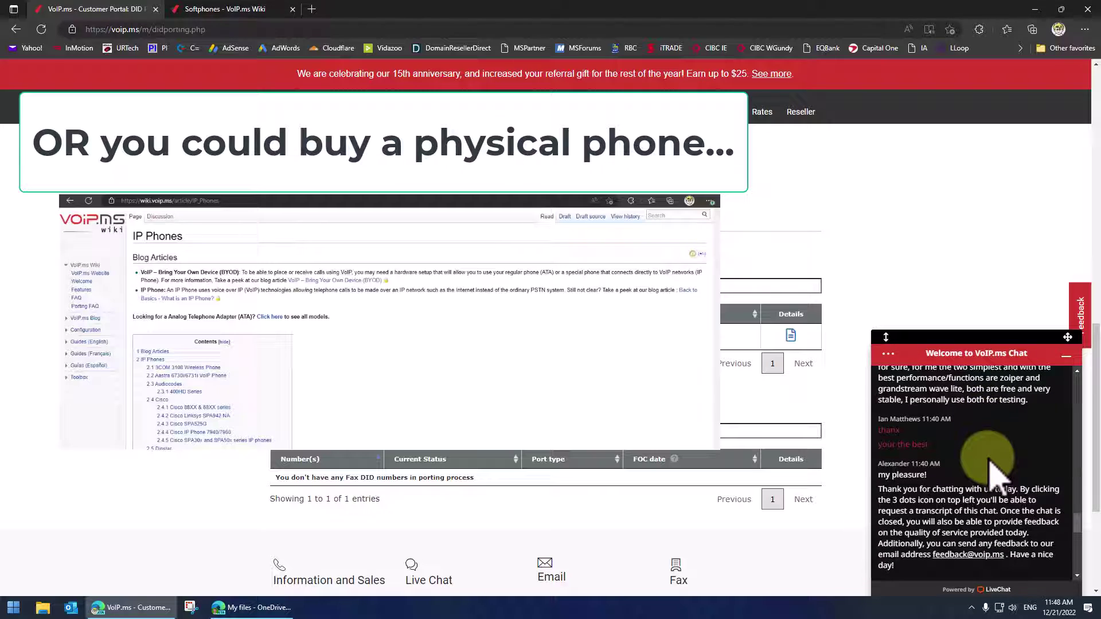
pyautogui.scroll(5, 994, 470)
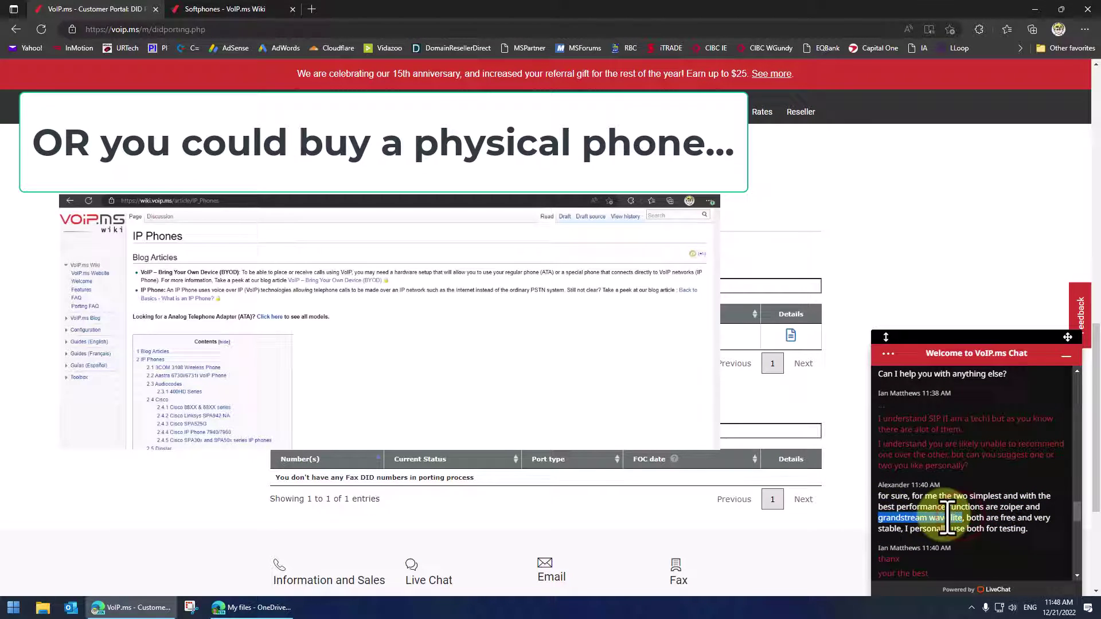
# Note the chat's softphone recommendation and switch to the Softphones wiki article at ZoiPer
pyautogui.moveTo(981, 519); pyautogui.dragTo(1012, 526)
pyautogui.click(990, 536)
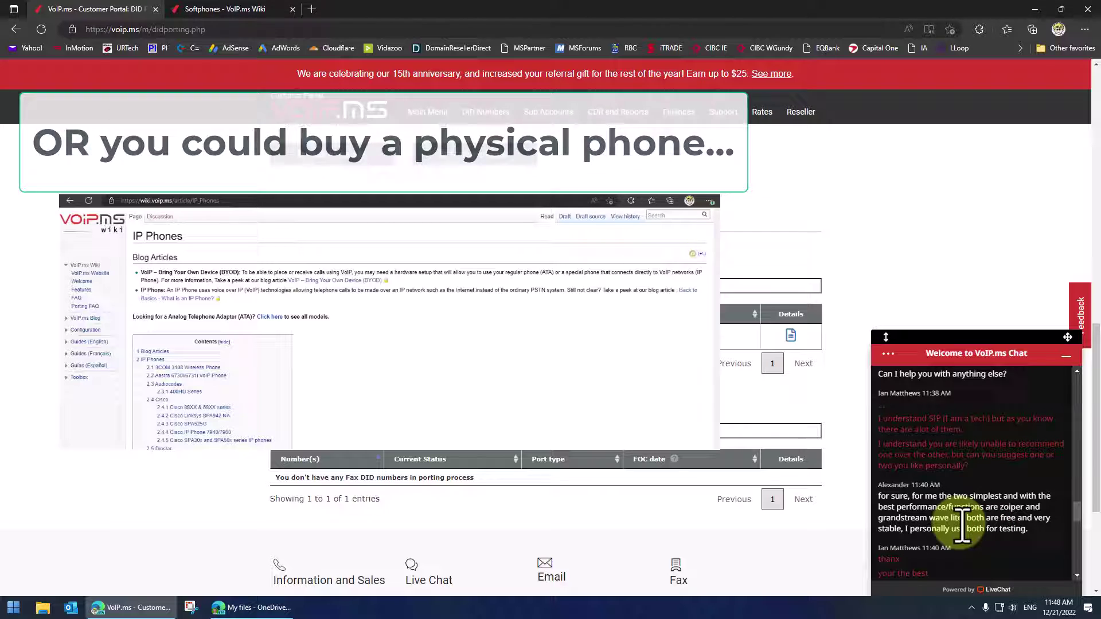
pyautogui.click(243, 10)
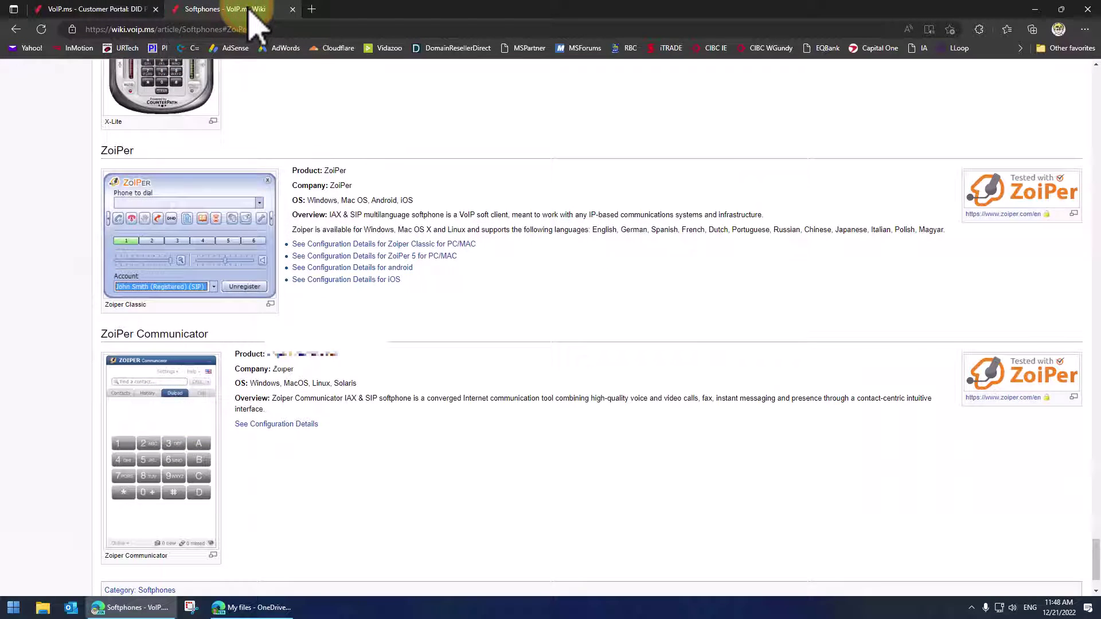
# Download the free Zoiper 5 Windows installer, Zoiper_Installer_5.5.14.exe, from zoiper.com and check the downloads list
pyautogui.scroll(8, 650, 367)
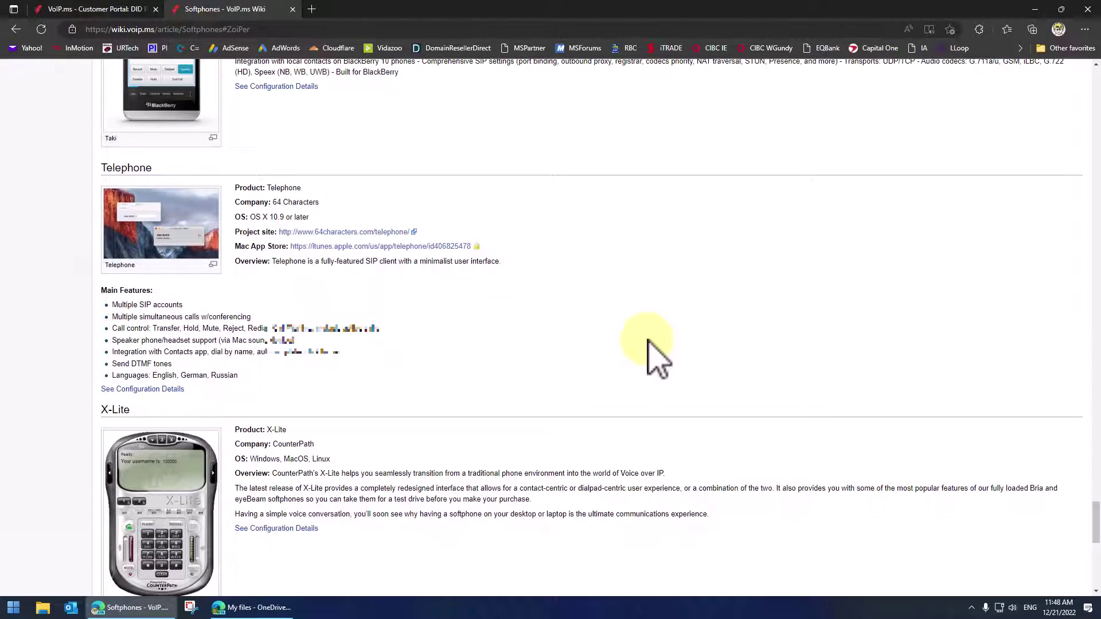
pyautogui.scroll(10, 658, 358)
pyautogui.scroll(-17, 658, 358)
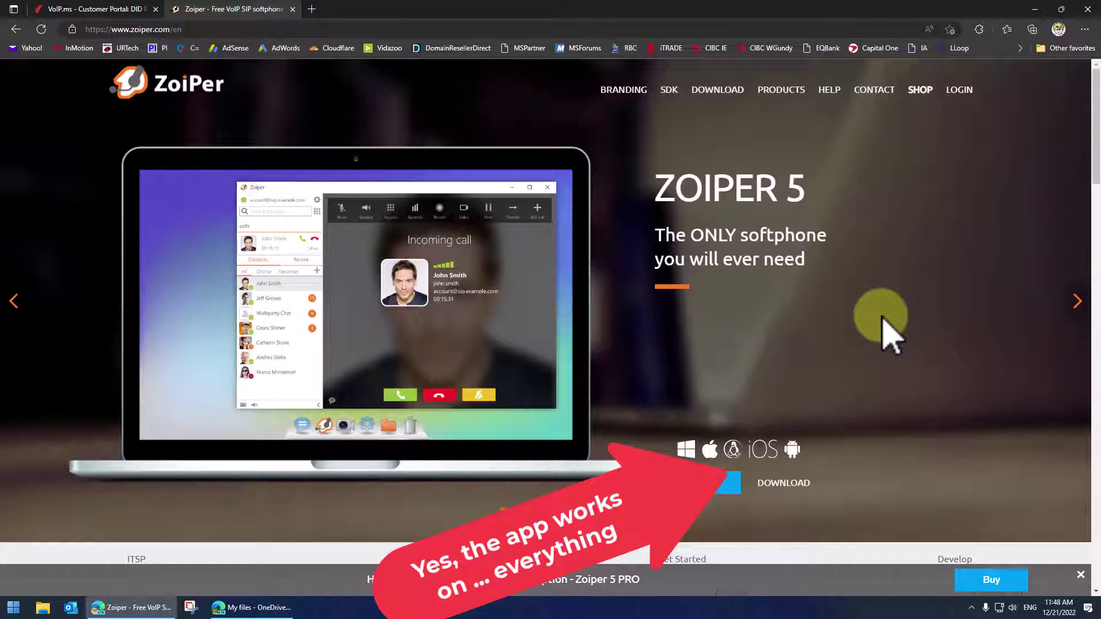
pyautogui.click(1081, 575)
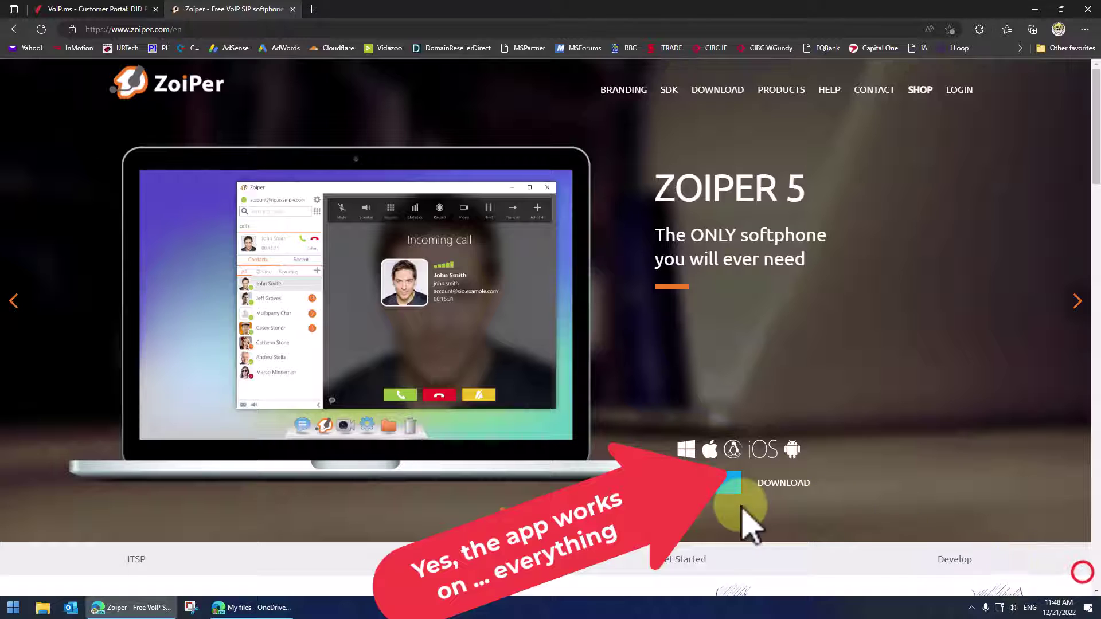
pyautogui.click(778, 482)
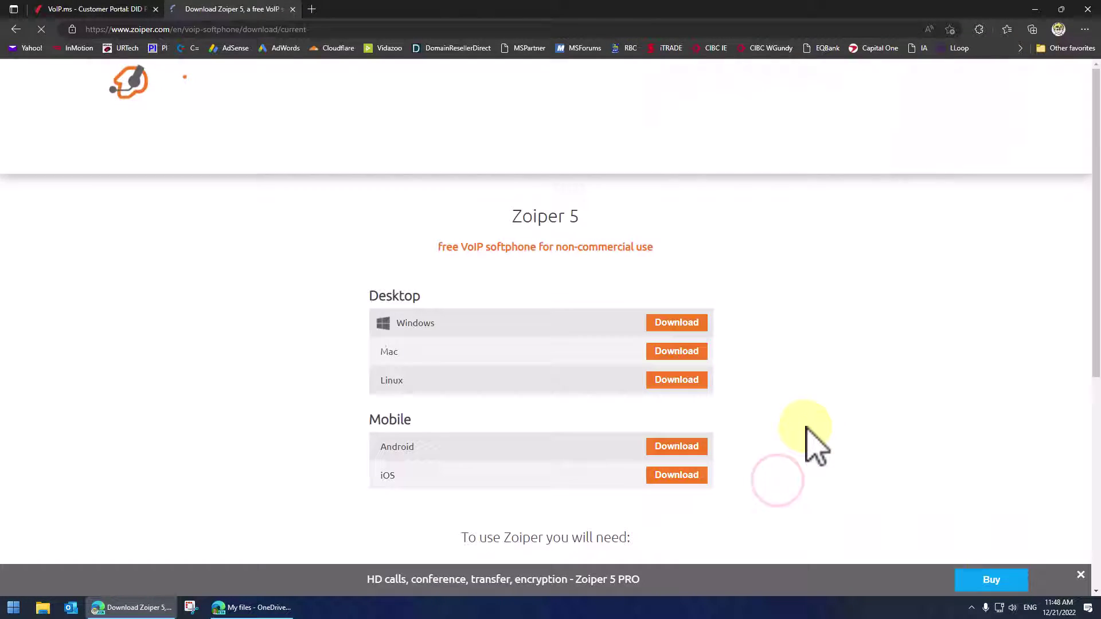
pyautogui.click(677, 324)
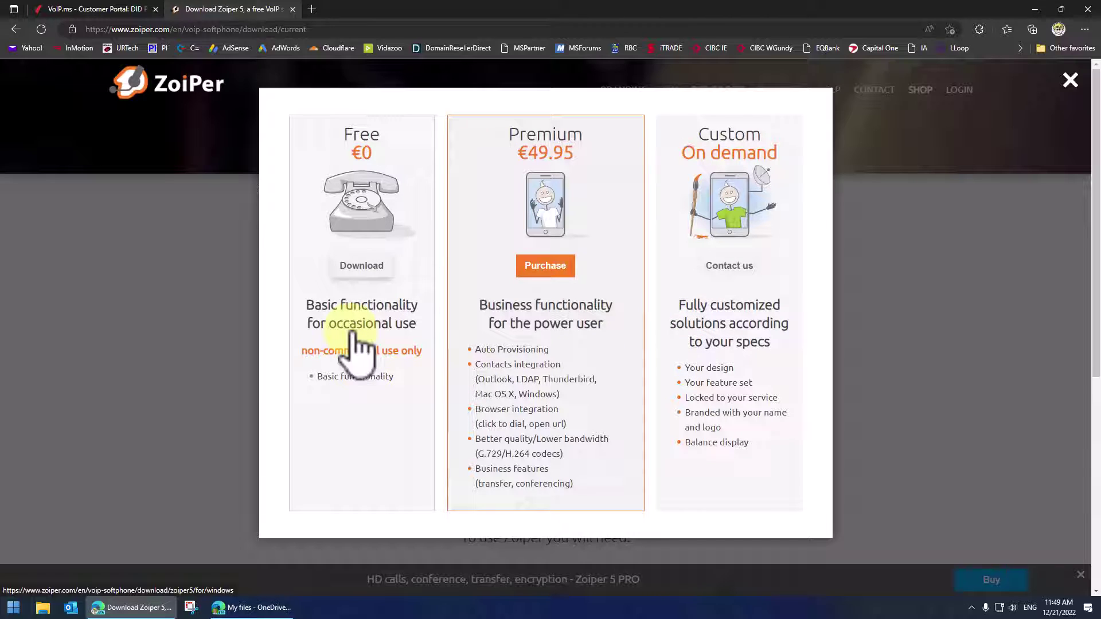
pyautogui.click(358, 267)
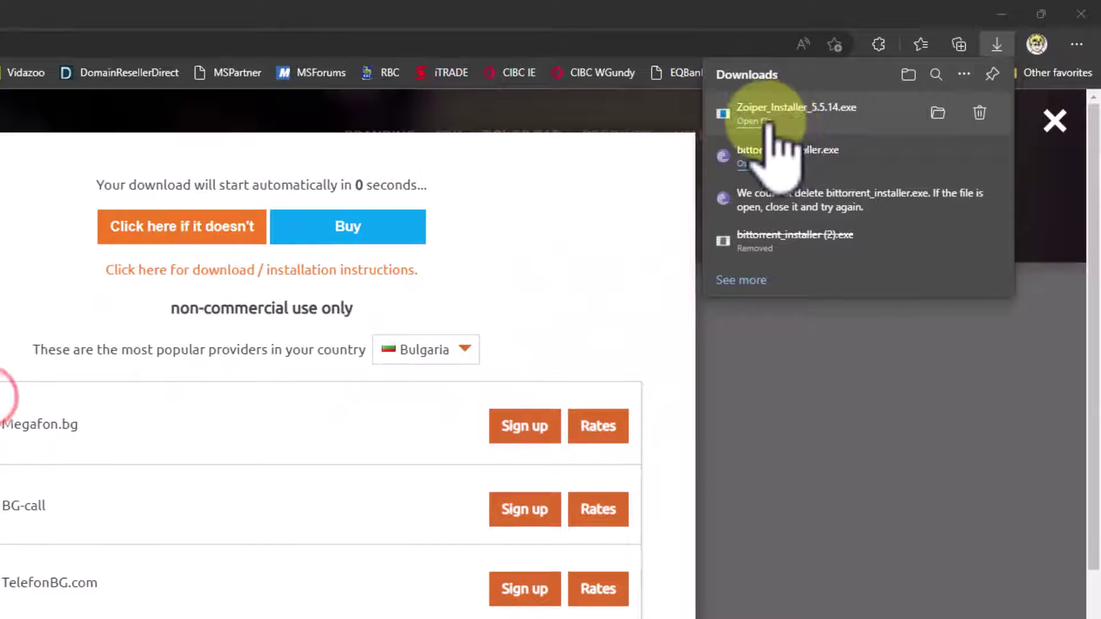
pyautogui.click(877, 79)
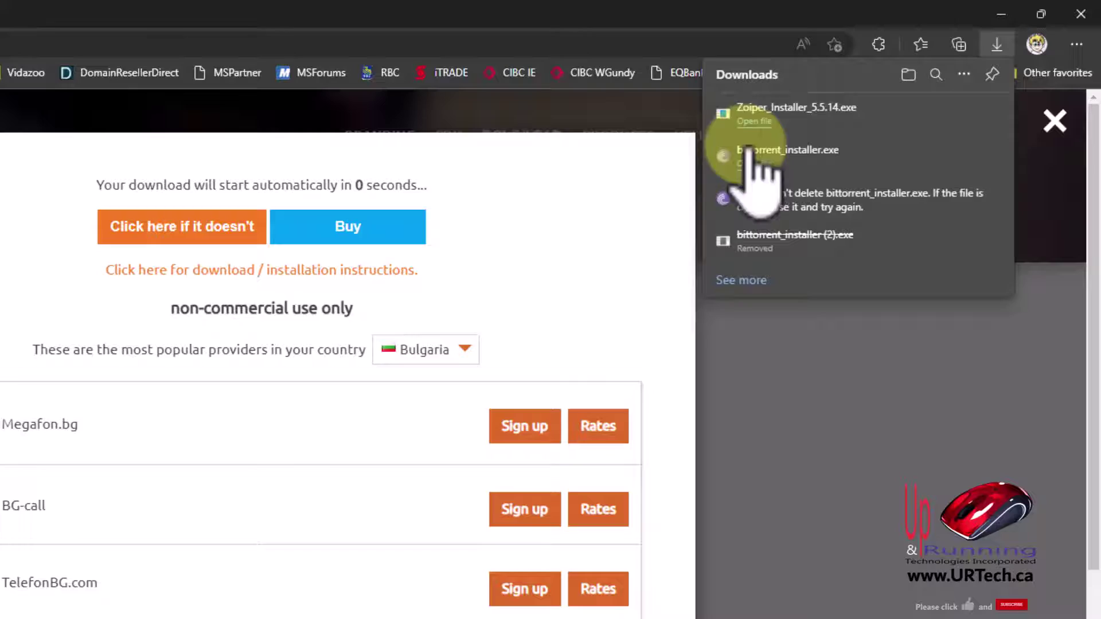
# Run Zoiper_Installer_5.5.14.exe, accept the license and turn off Add Desktop Shortcut
pyautogui.click(359, 604)
pyautogui.click(361, 497)
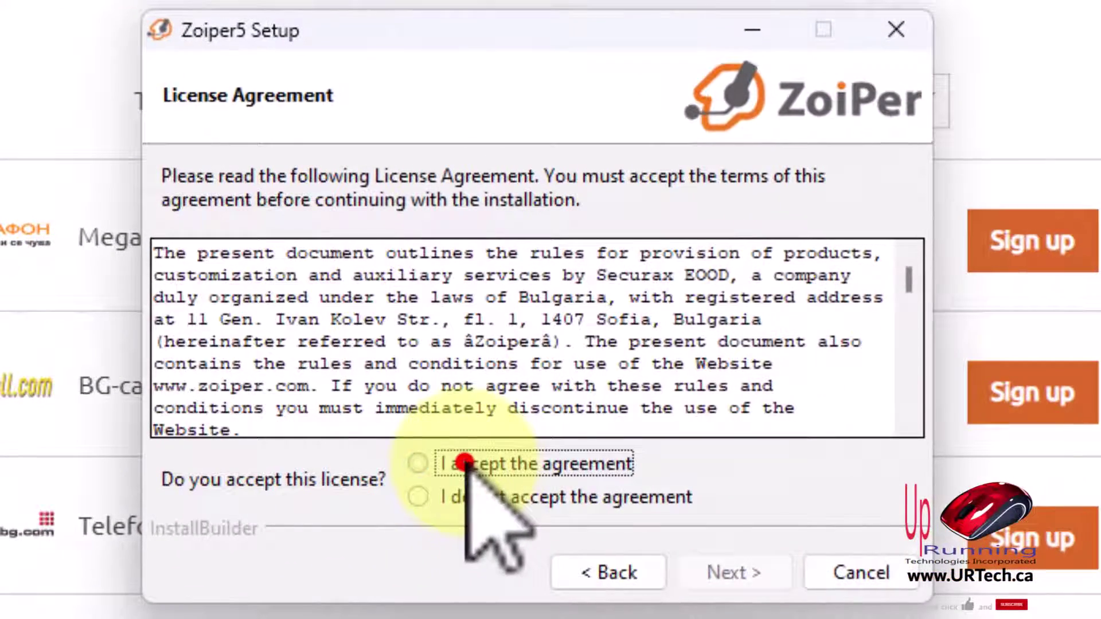
pyautogui.click(580, 586)
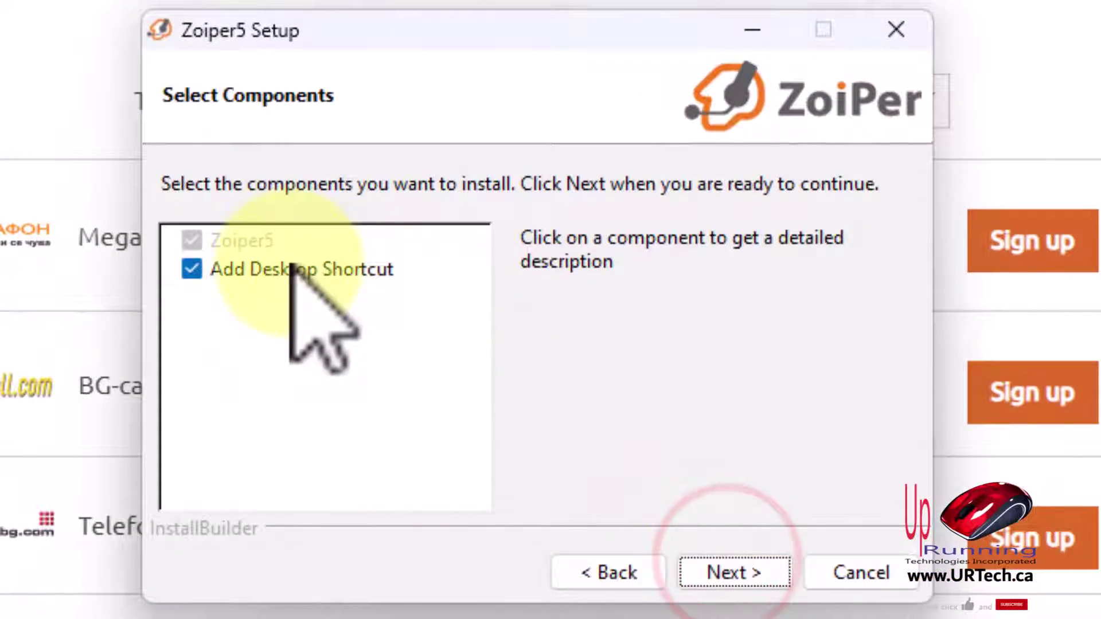
pyautogui.click(193, 269)
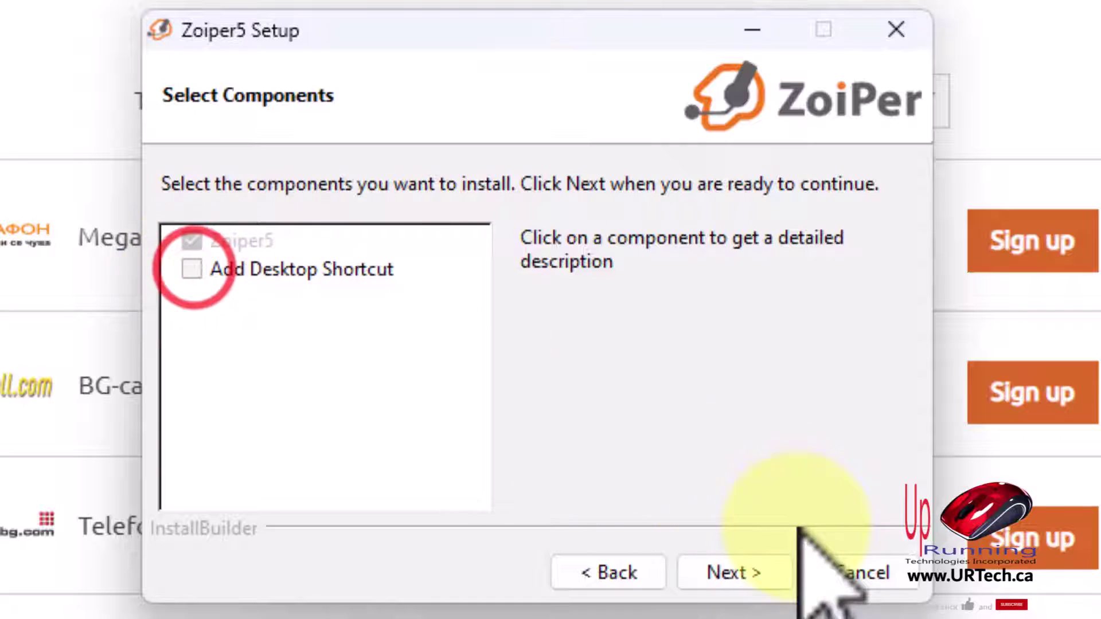
# Keep the default Start Menu folder and 64-bit version, install Zoiper5 and close the wizard
pyautogui.click(735, 571)
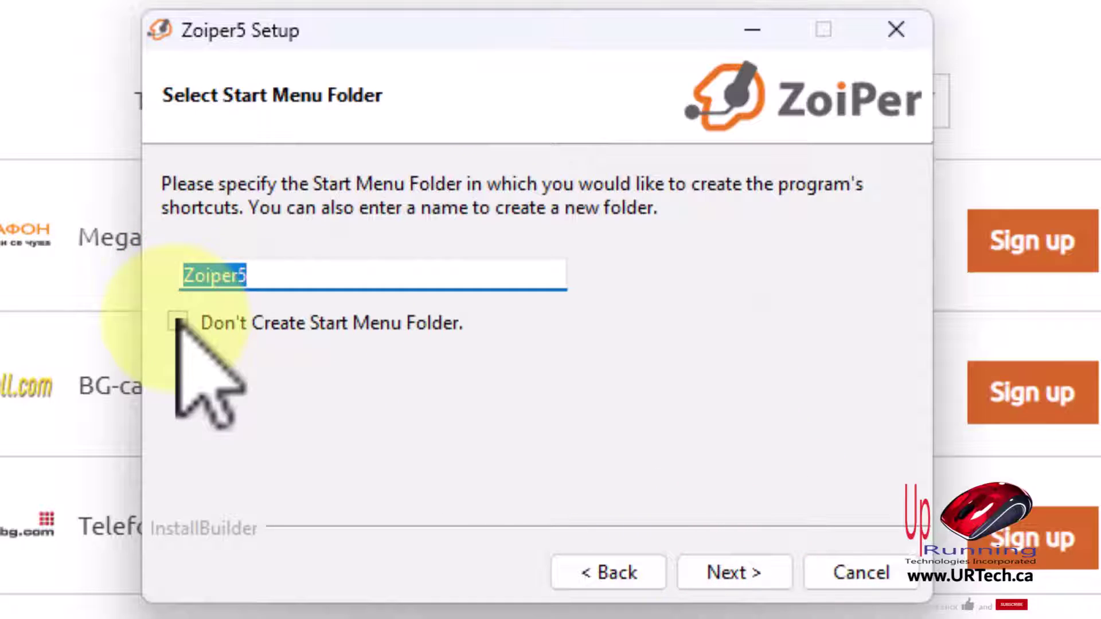
pyautogui.click(723, 571)
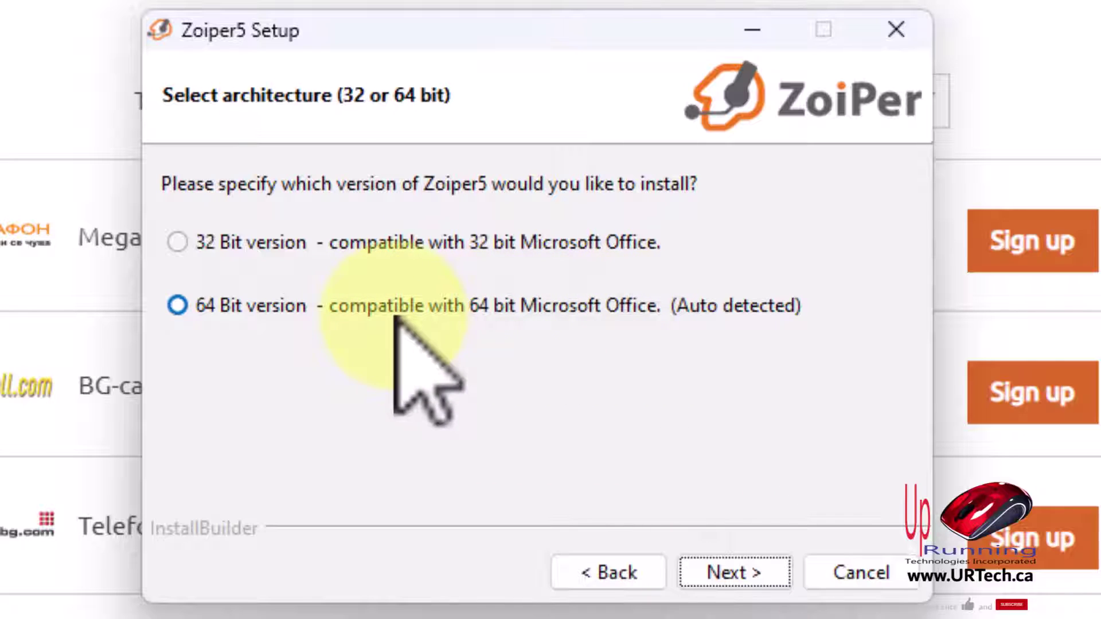
pyautogui.click(743, 571)
pyautogui.click(609, 571)
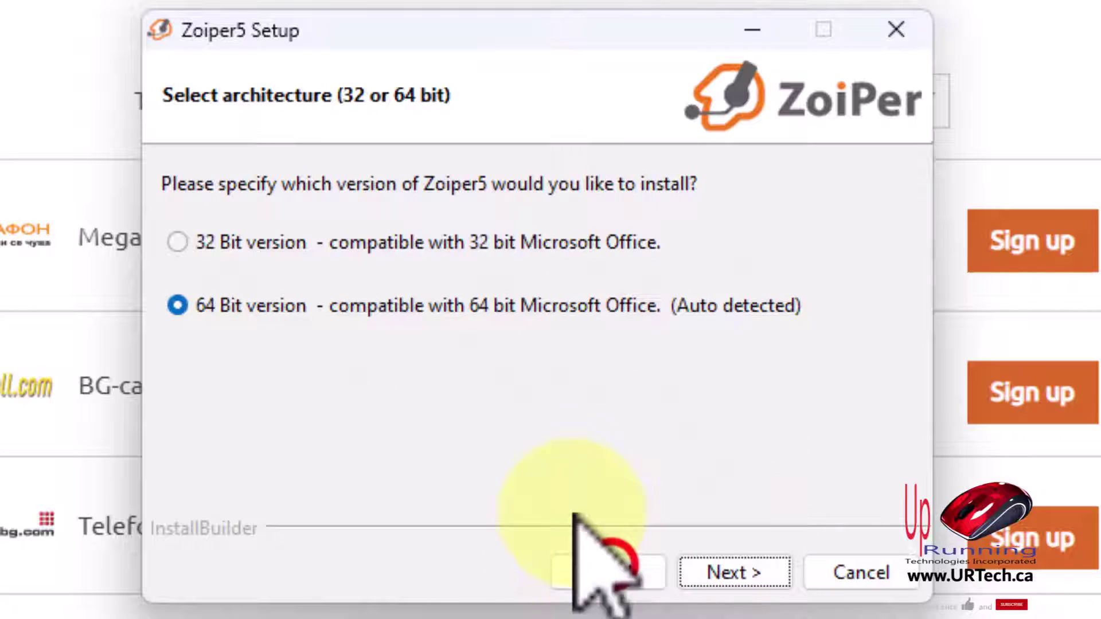
pyautogui.press('Return')
pyautogui.click(726, 572)
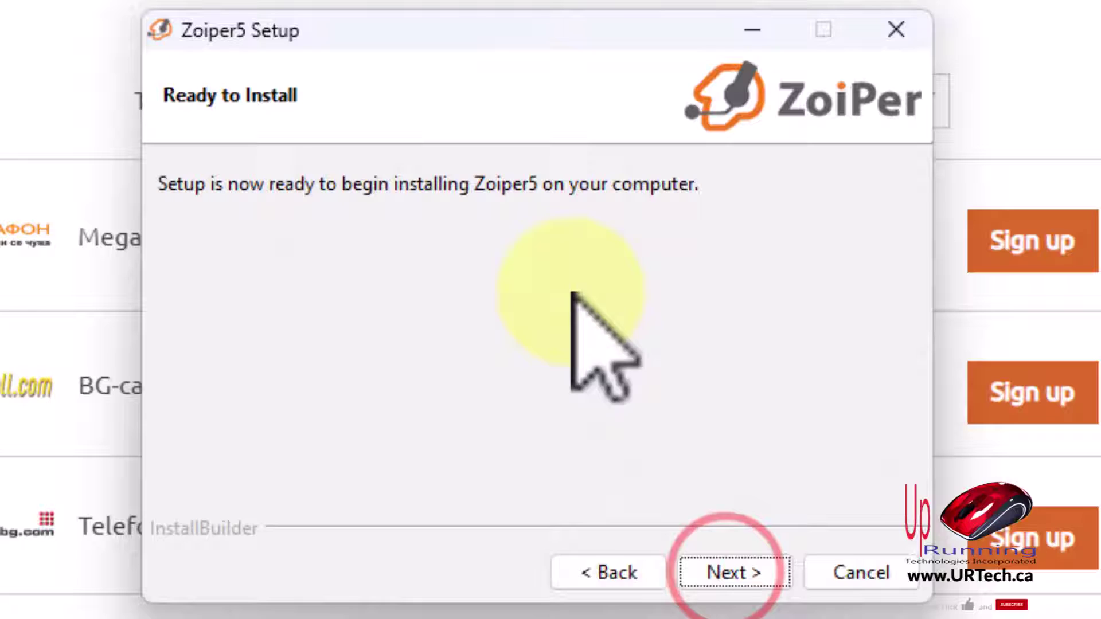
pyautogui.click(741, 580)
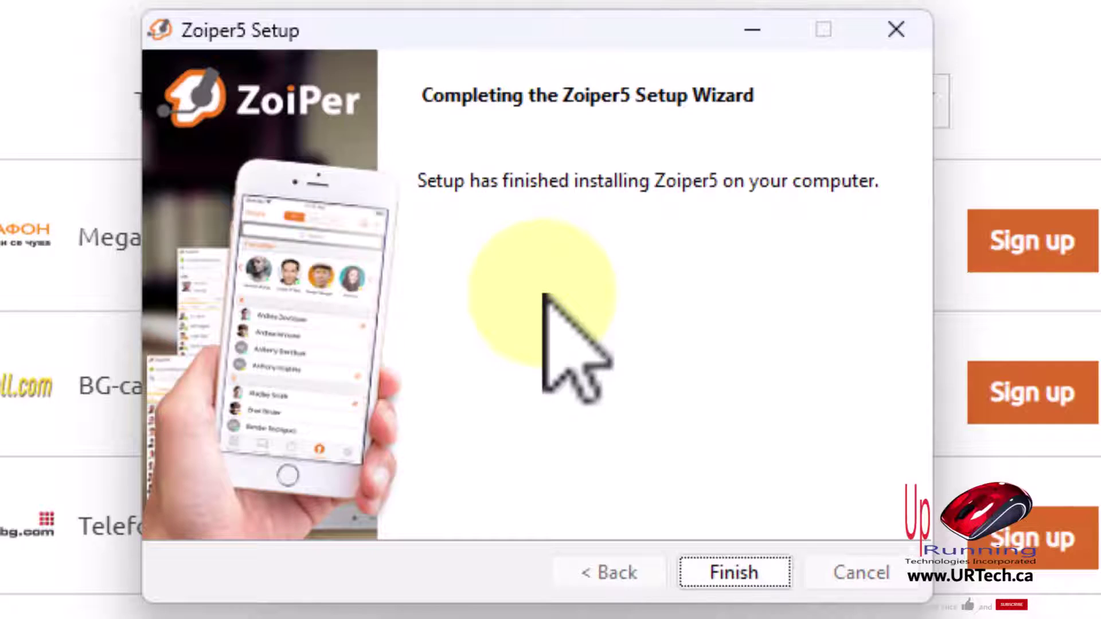
pyautogui.click(735, 573)
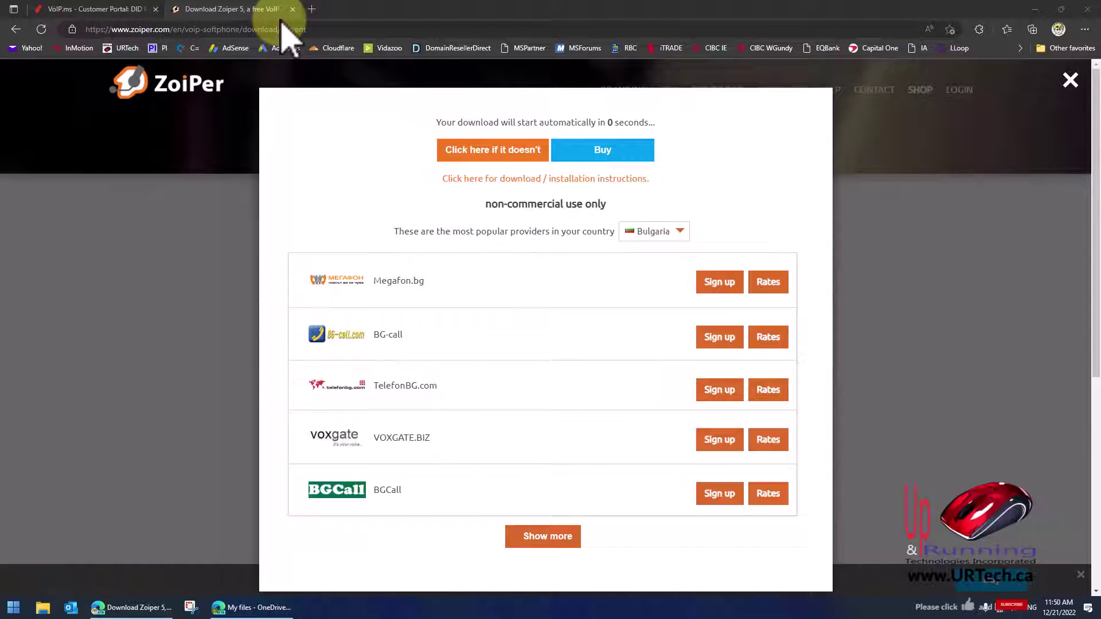
# Launch Zoiper5 from a Start search for 'zoiper5', continue as a Free user and allow firewall access
pyautogui.click(292, 9)
pyautogui.click(13, 608)
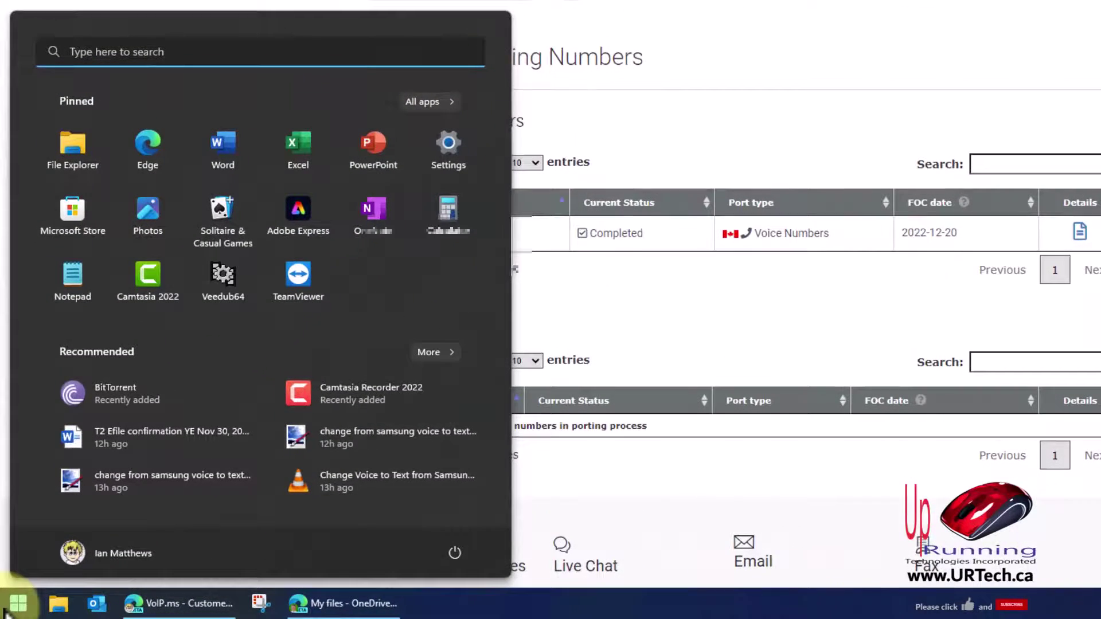
pyautogui.write('zoiper5')
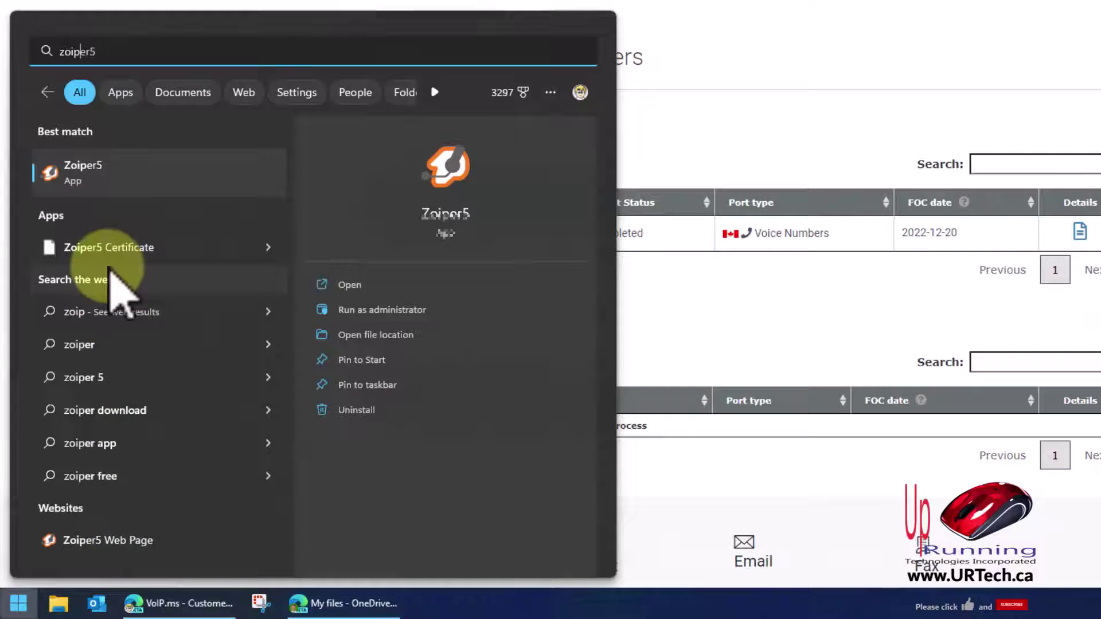
pyautogui.click(89, 171)
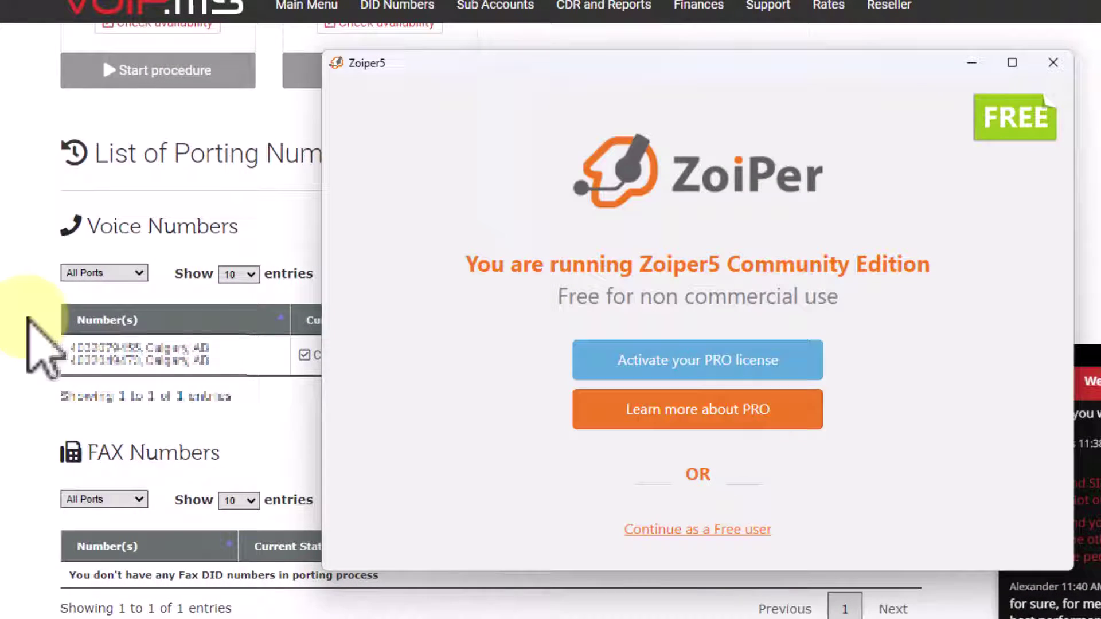
pyautogui.click(691, 529)
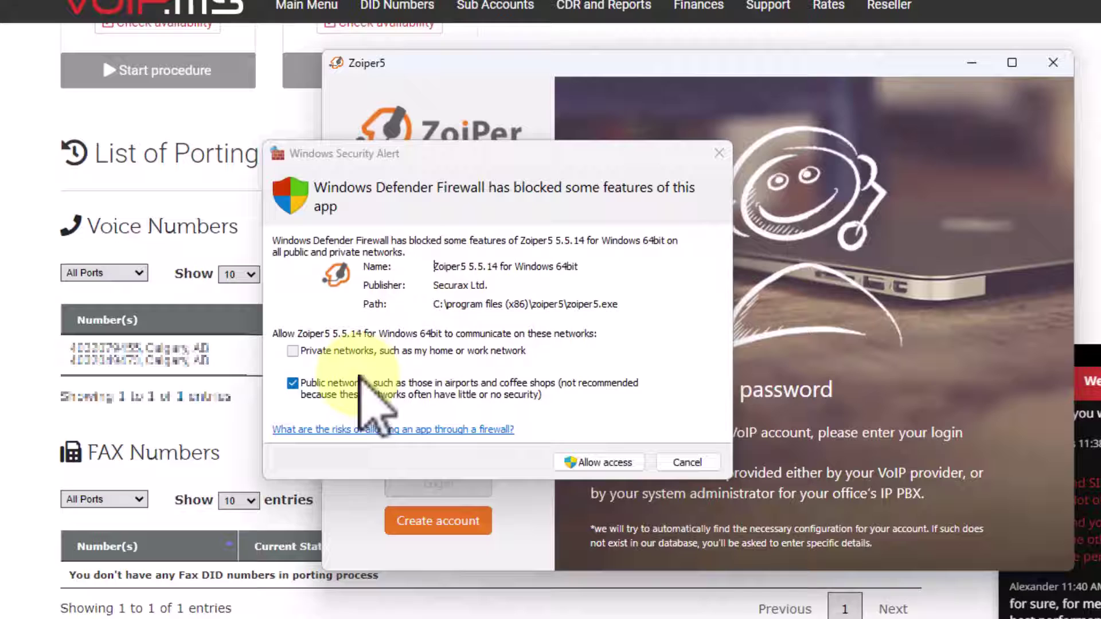
pyautogui.click(598, 455)
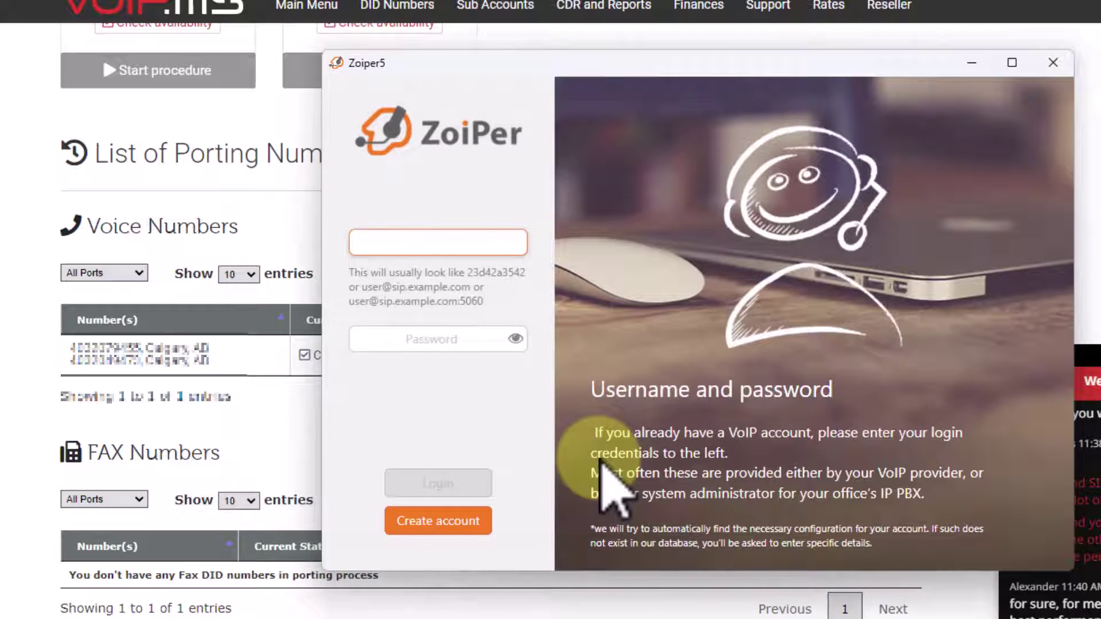
# Filter Zoiper's providers by 'voip', choose VoIP.ms and start filling in the SIP username
pyautogui.write('voip')
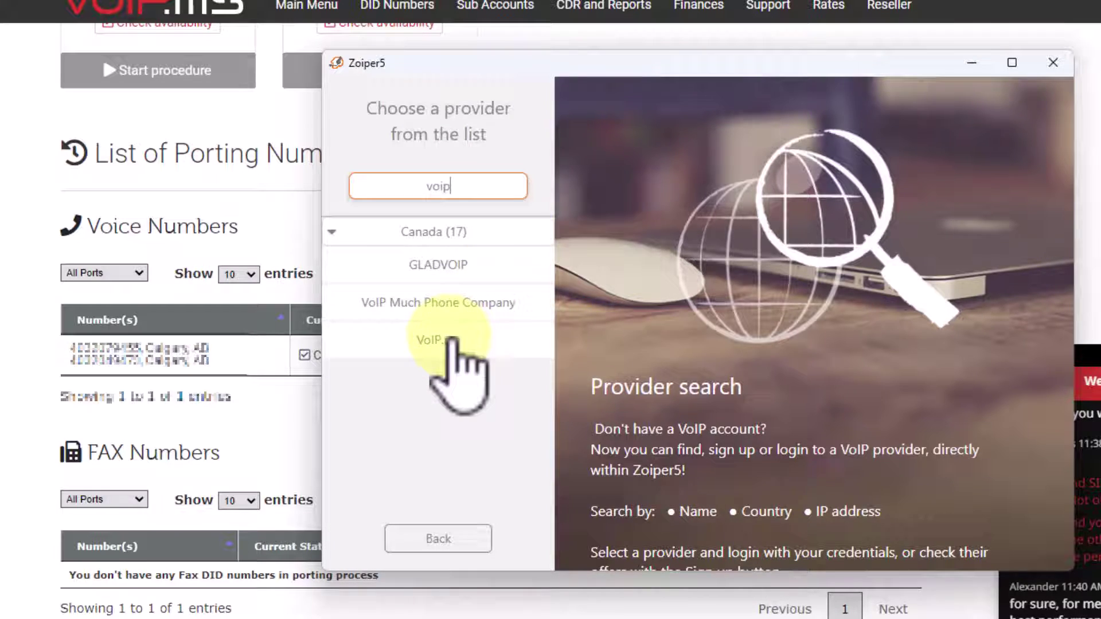
pyautogui.click(451, 340)
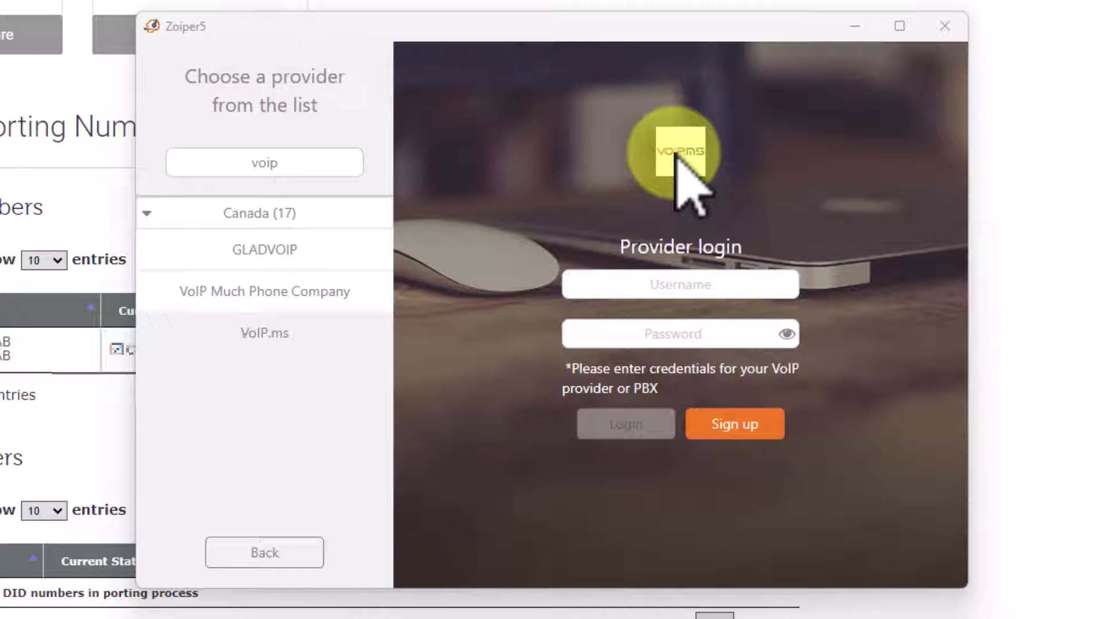
pyautogui.click(679, 287)
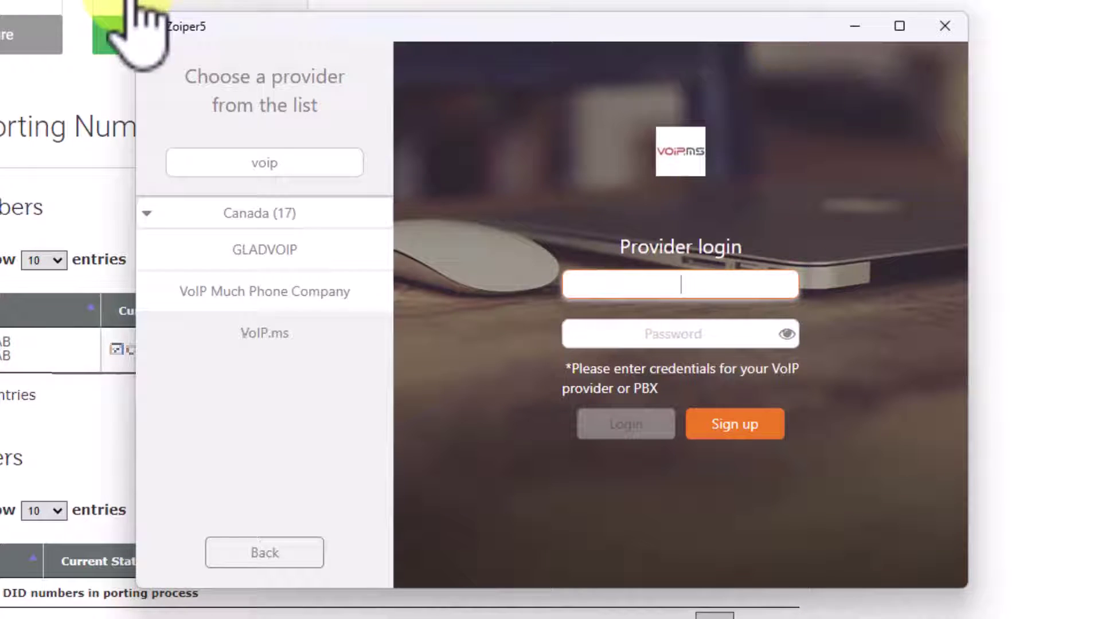
pyautogui.moveTo(112, 5)
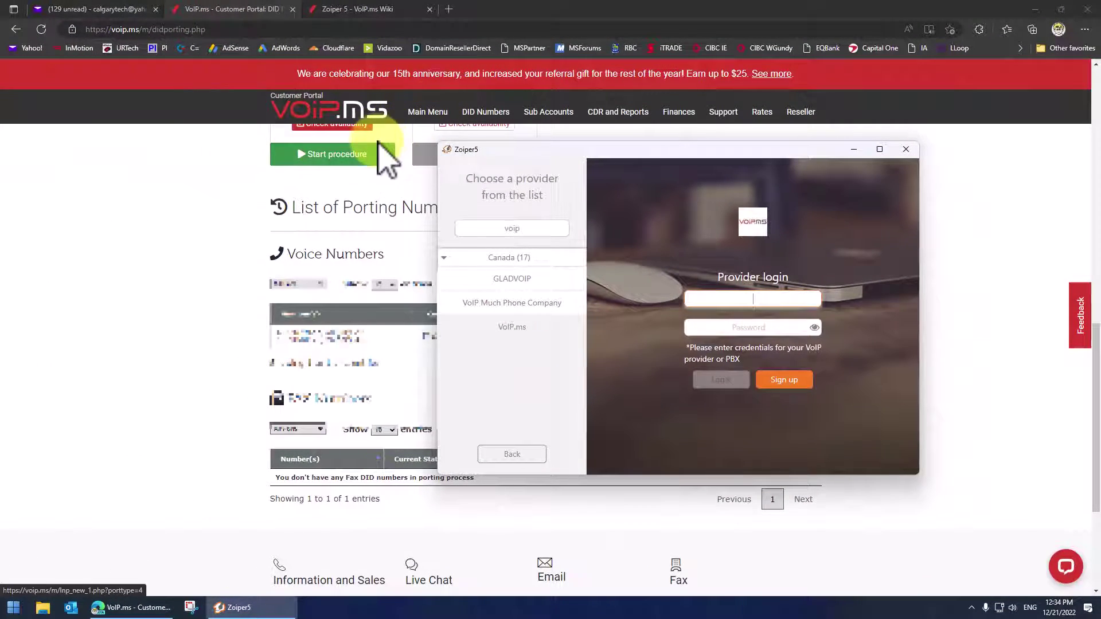
# Look up the SIP username on VoIP.ms Account Information, then log Zoiper5 in with the SIP username and password
pyautogui.click(412, 150)
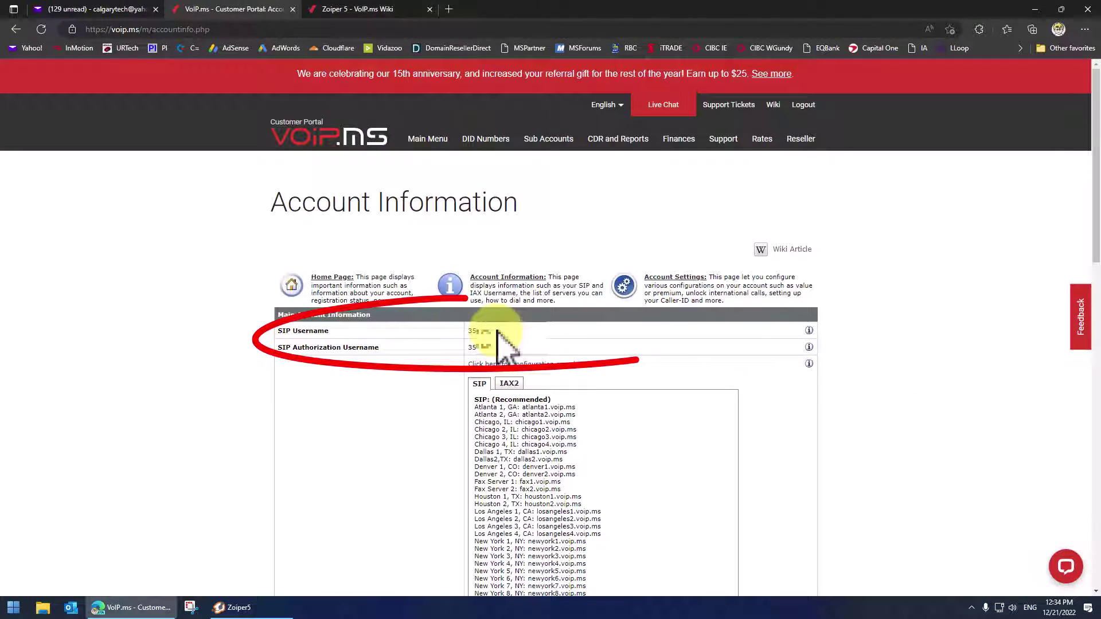
pyautogui.click(263, 605)
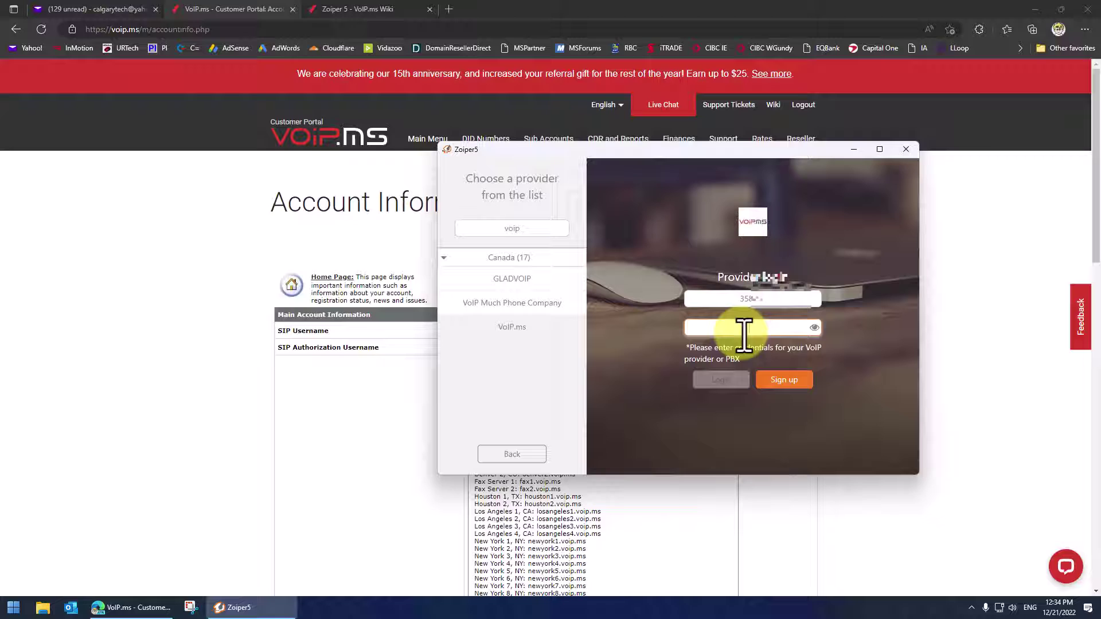
pyautogui.click(711, 381)
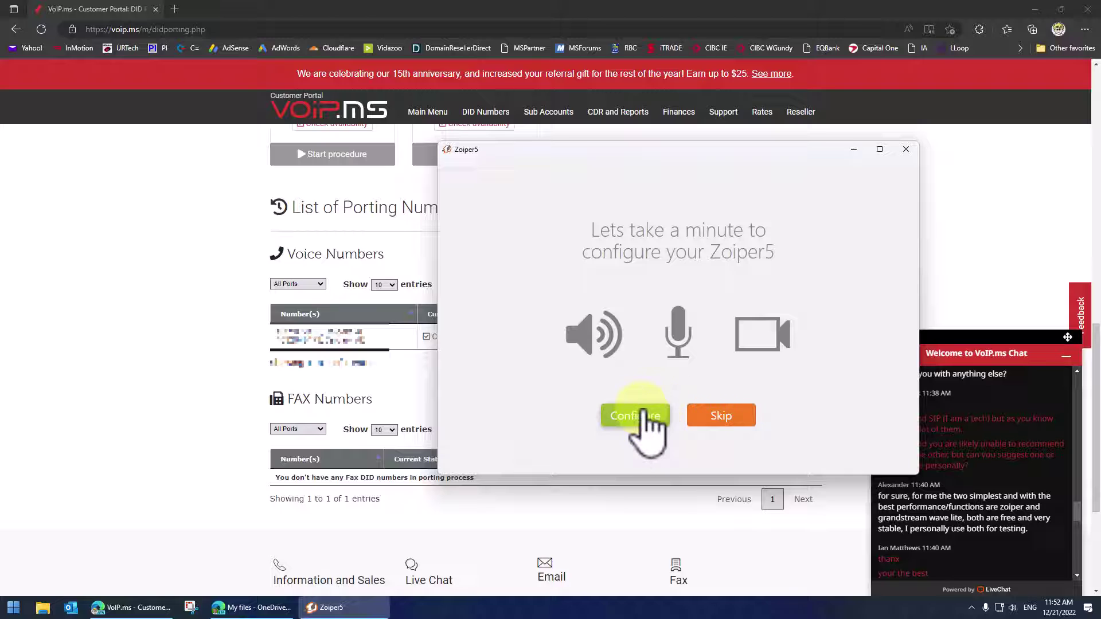
# Test and confirm the speaker, microphone and camera in Zoiper5, then finish device setup
pyautogui.click(641, 411)
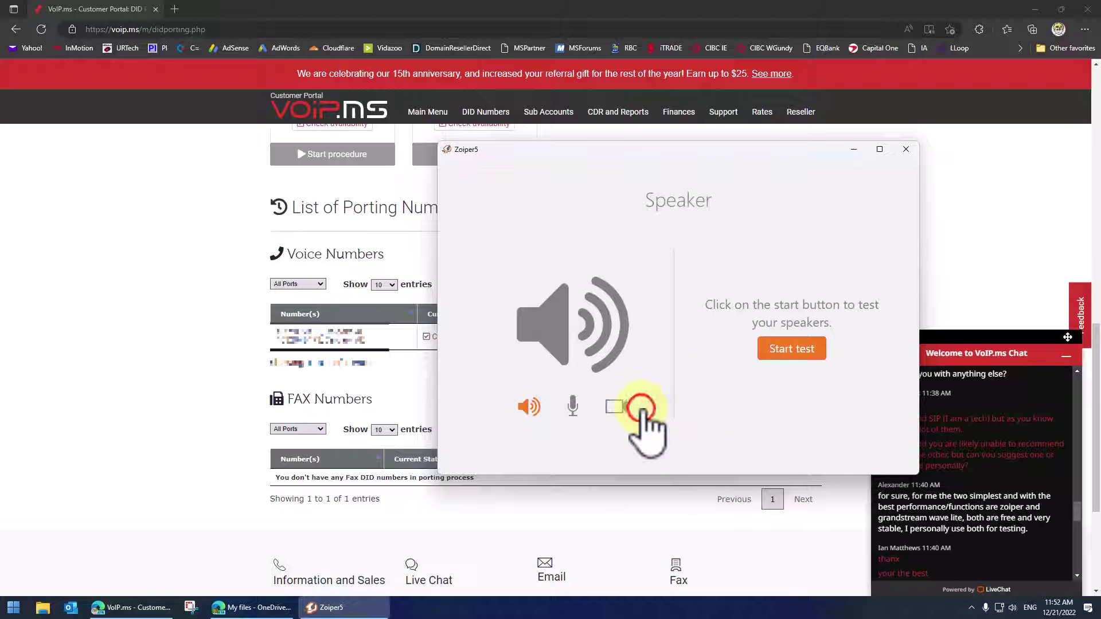
pyautogui.click(801, 350)
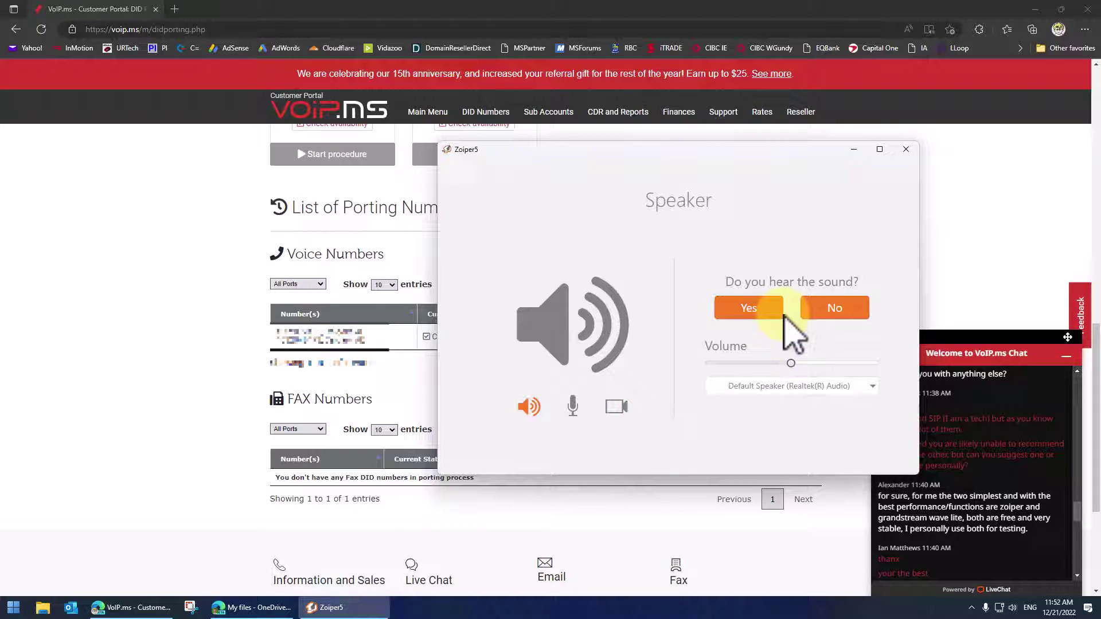
pyautogui.click(766, 310)
pyautogui.click(792, 350)
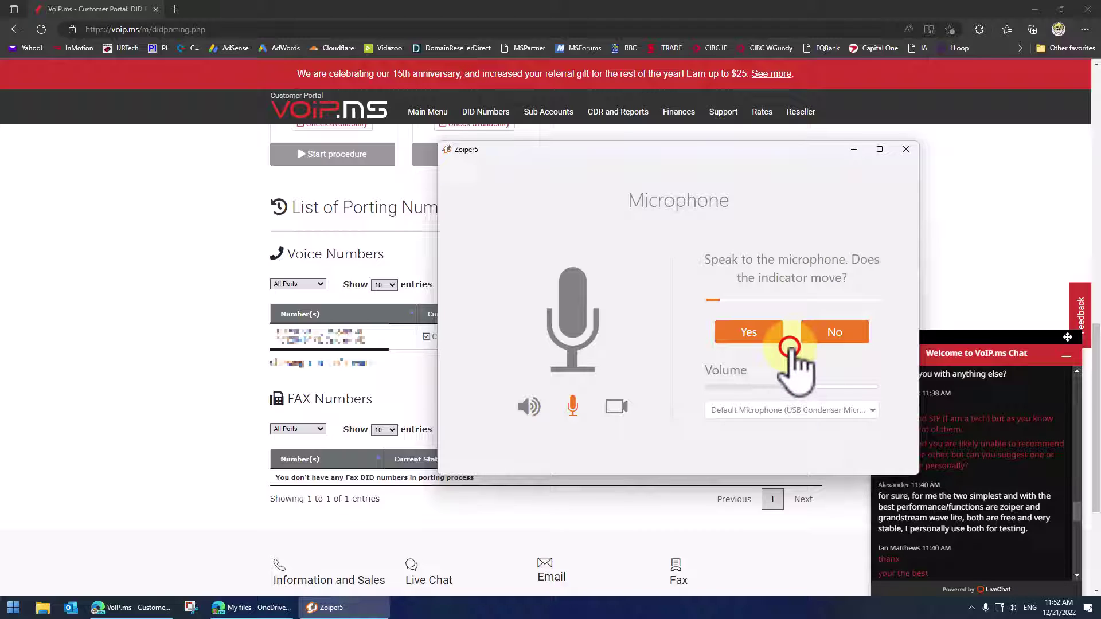
pyautogui.click(756, 338)
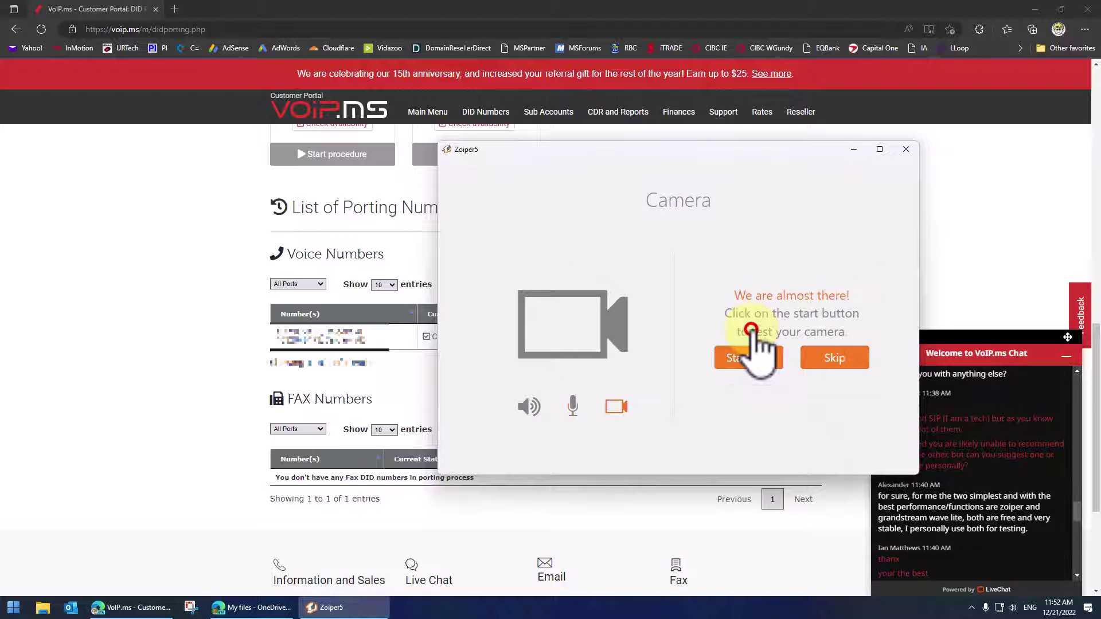
pyautogui.click(751, 367)
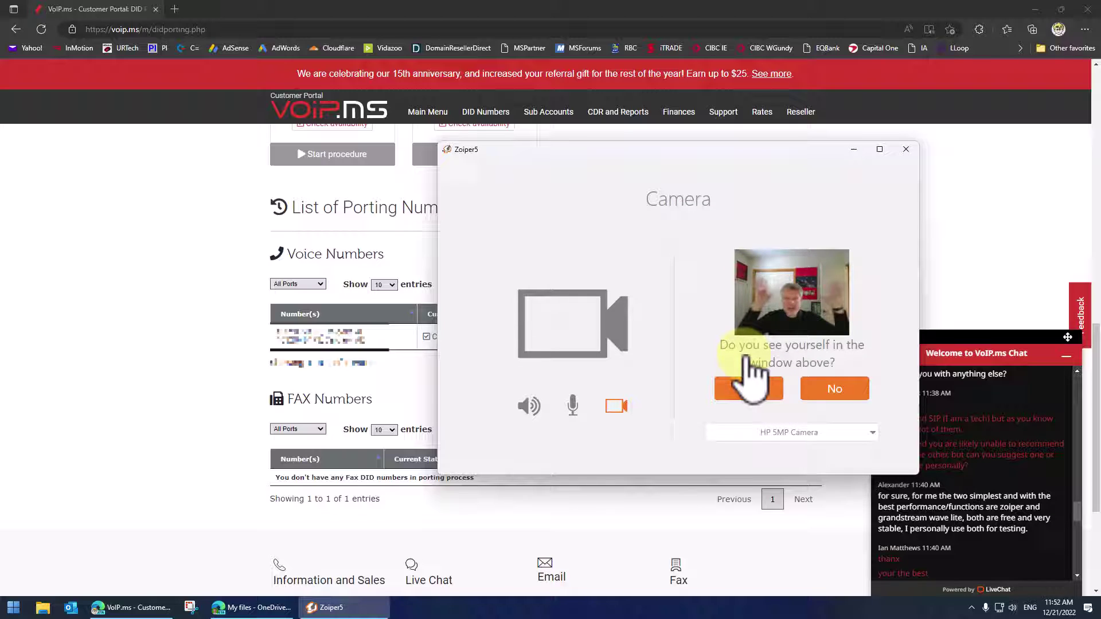
pyautogui.click(755, 393)
pyautogui.click(682, 433)
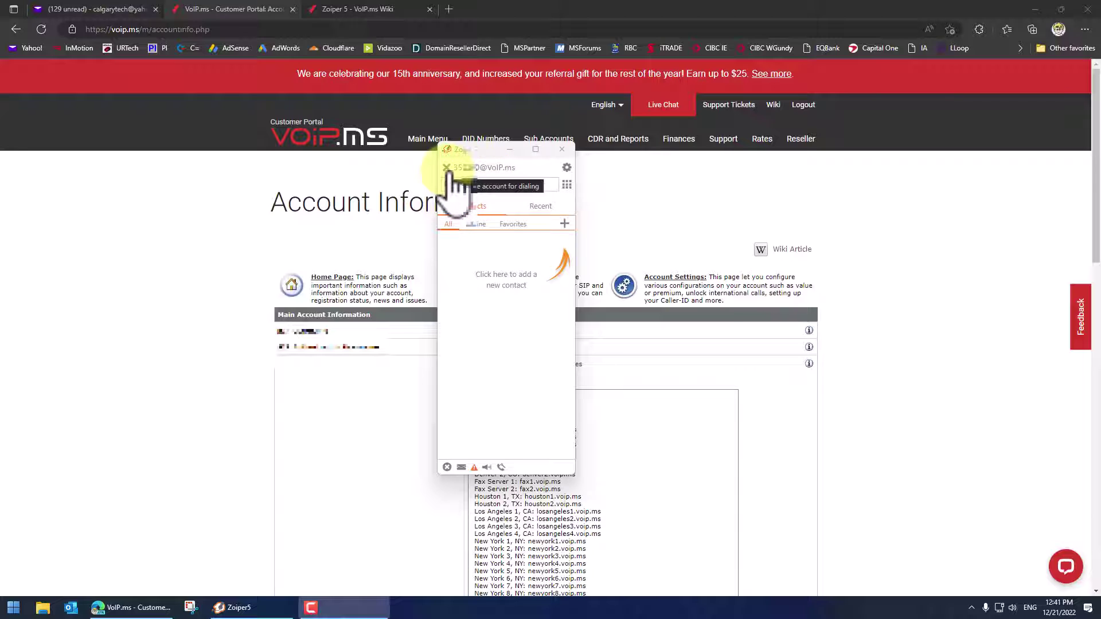
# Open the SIP account under Zoiper5 settings > Accounts and select the ReplaceServer placeholder in Domain
pyautogui.click(566, 168)
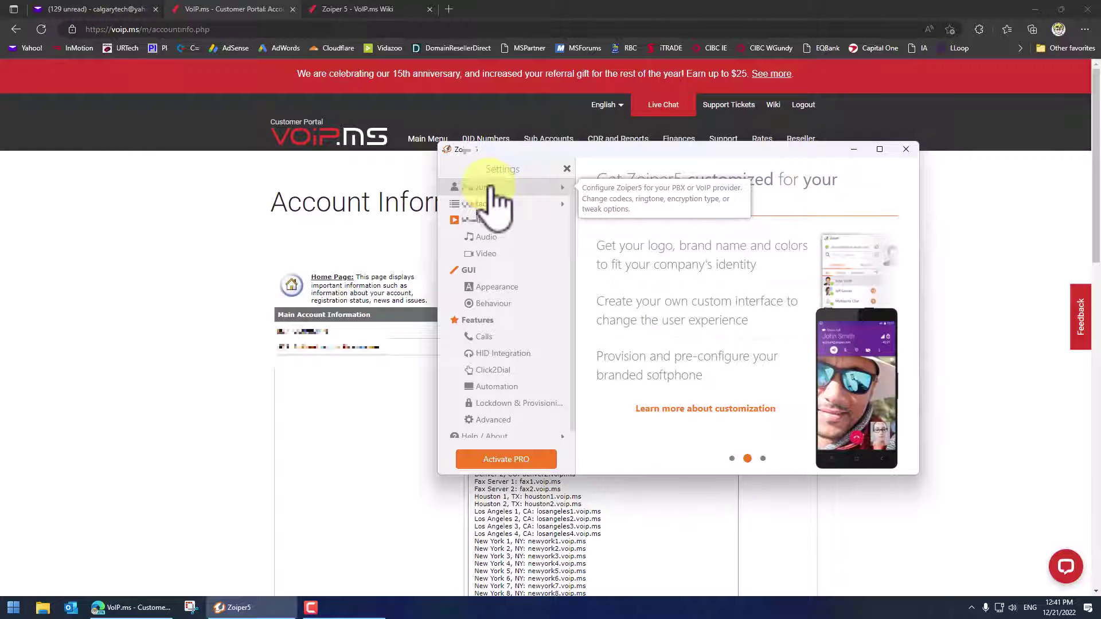
pyautogui.click(566, 169)
pyautogui.click(567, 168)
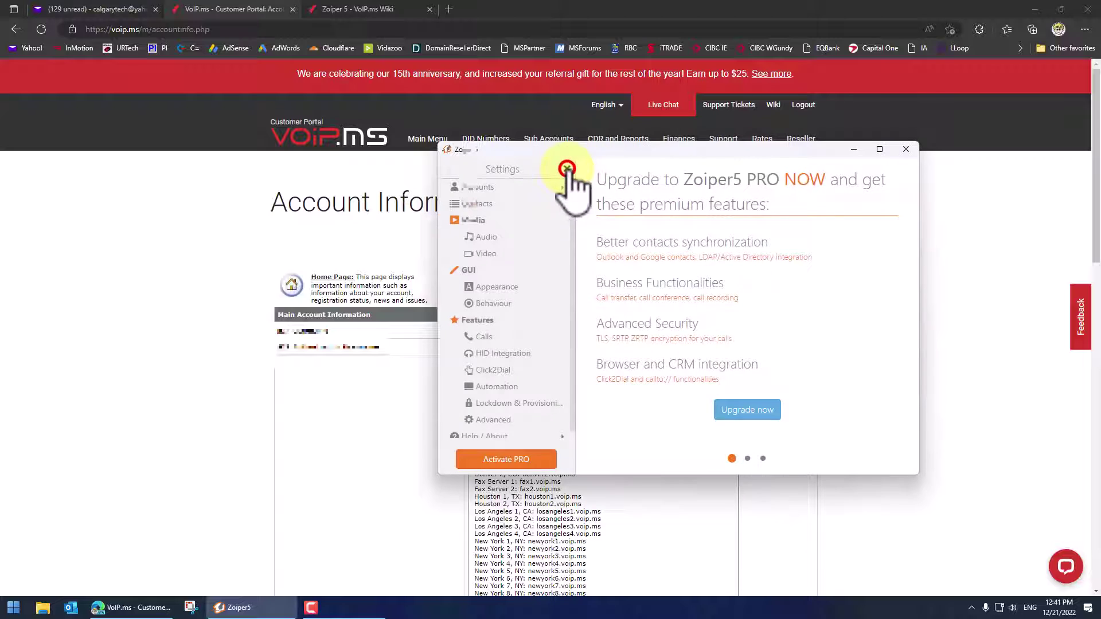
pyautogui.click(486, 189)
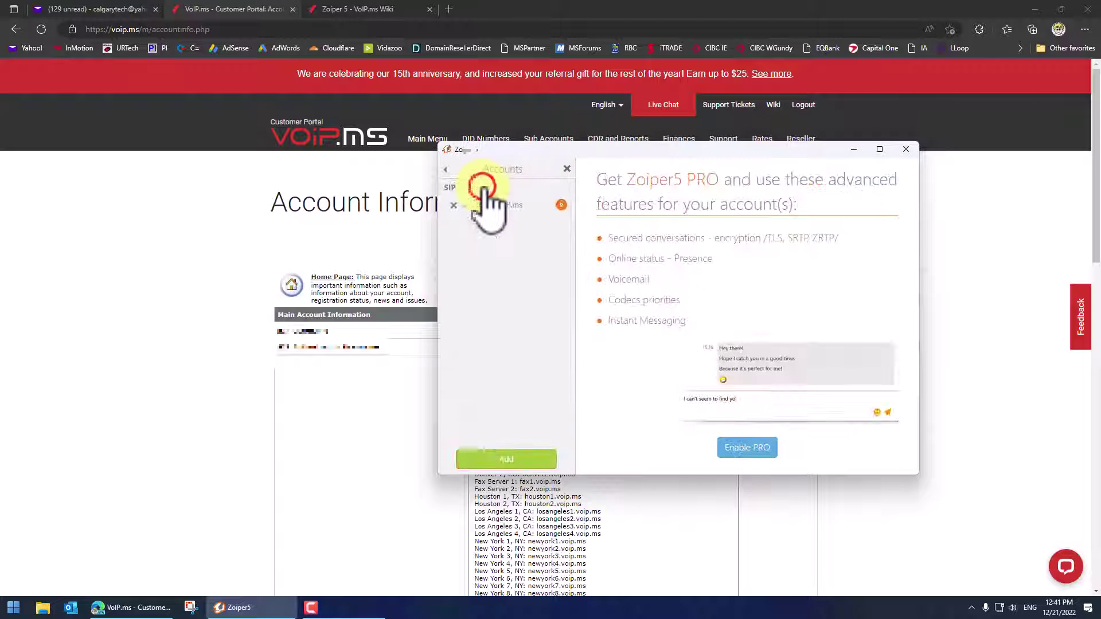
pyautogui.click(503, 205)
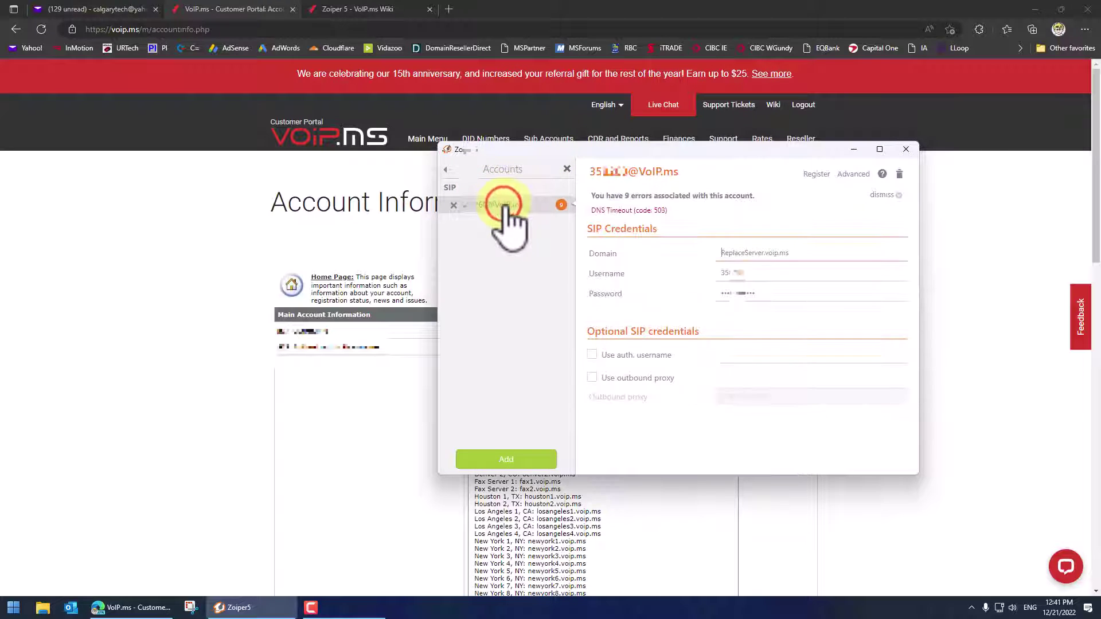
pyautogui.doubleClick(767, 252)
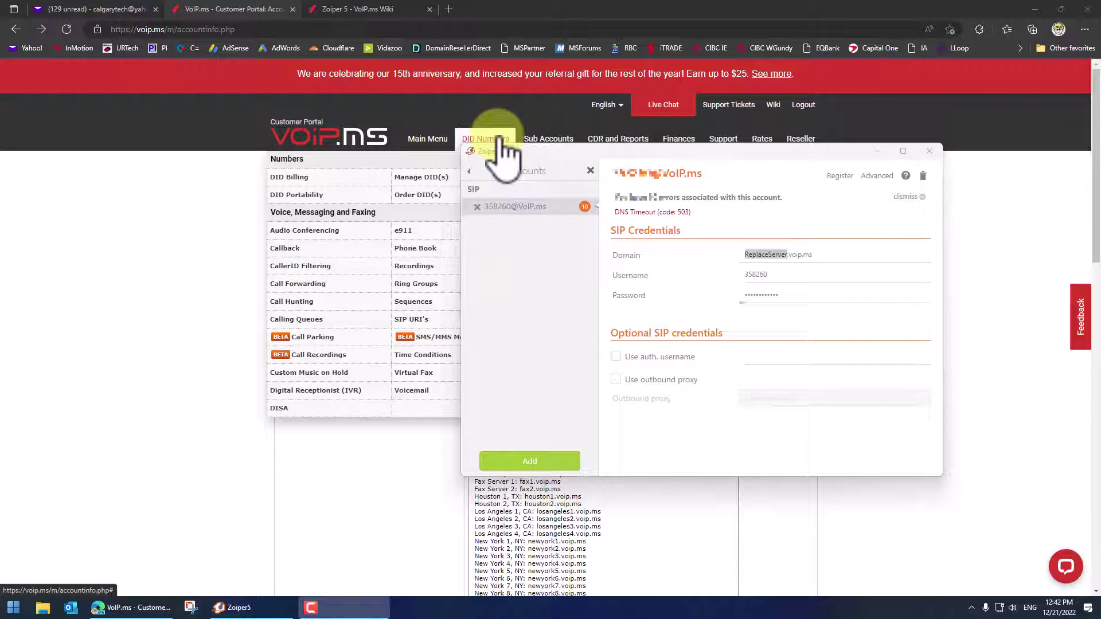
# Open Manage DID(s) and copy the San Jose-2 POP name from the DID list
pyautogui.click(502, 142)
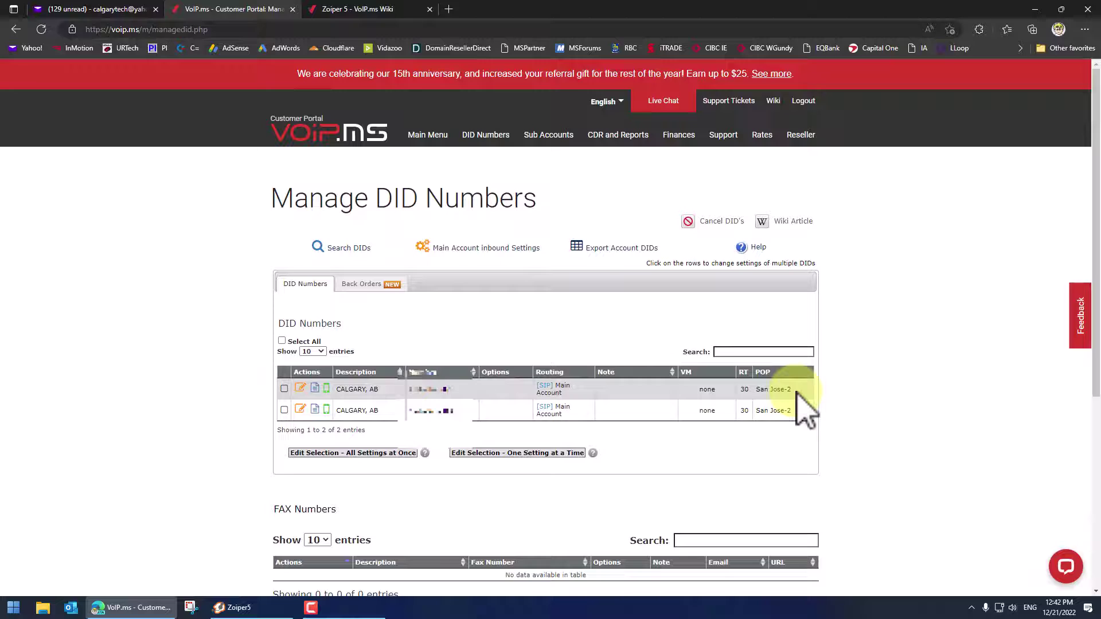
pyautogui.moveTo(796, 391); pyautogui.dragTo(770, 401)
pyautogui.rightClick(770, 401)
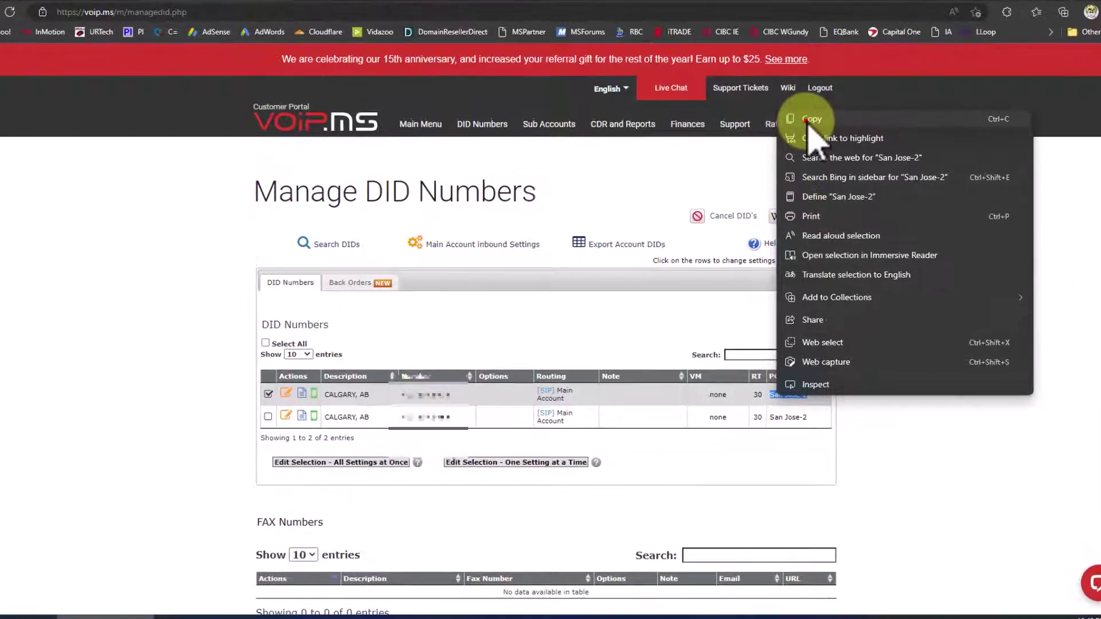
pyautogui.click(810, 120)
pyautogui.click(792, 397)
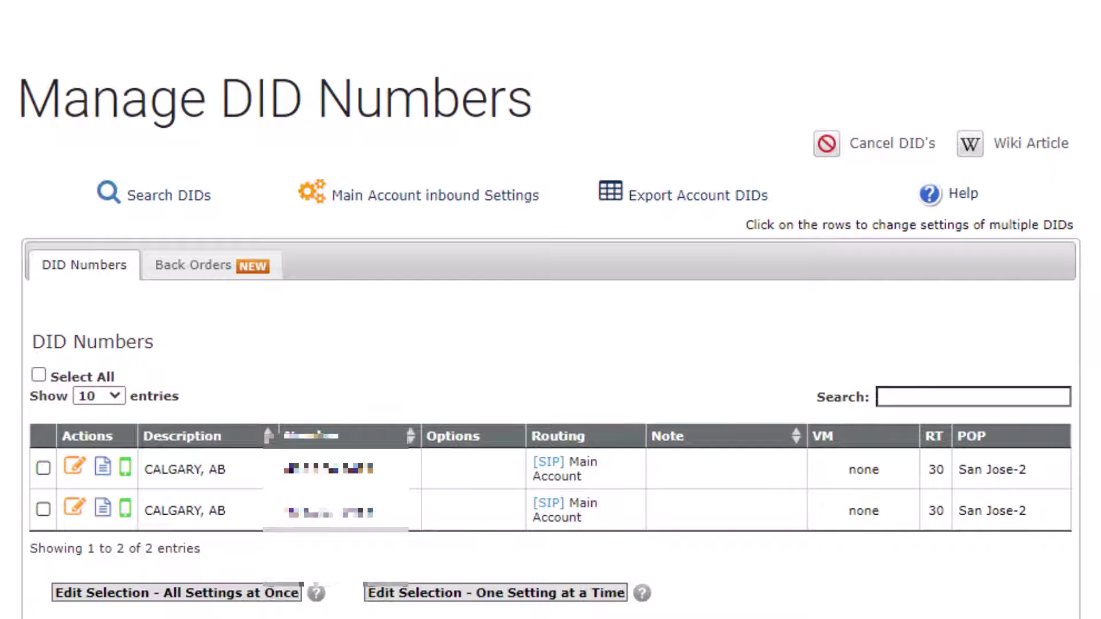
# Paste San Jose-2 over ReplaceServer, edit it to SanJose2.voip.ms, then register and save the account
pyautogui.hotkey('alt', 'Tab')
pyautogui.hotkey('ctrl', 'v')
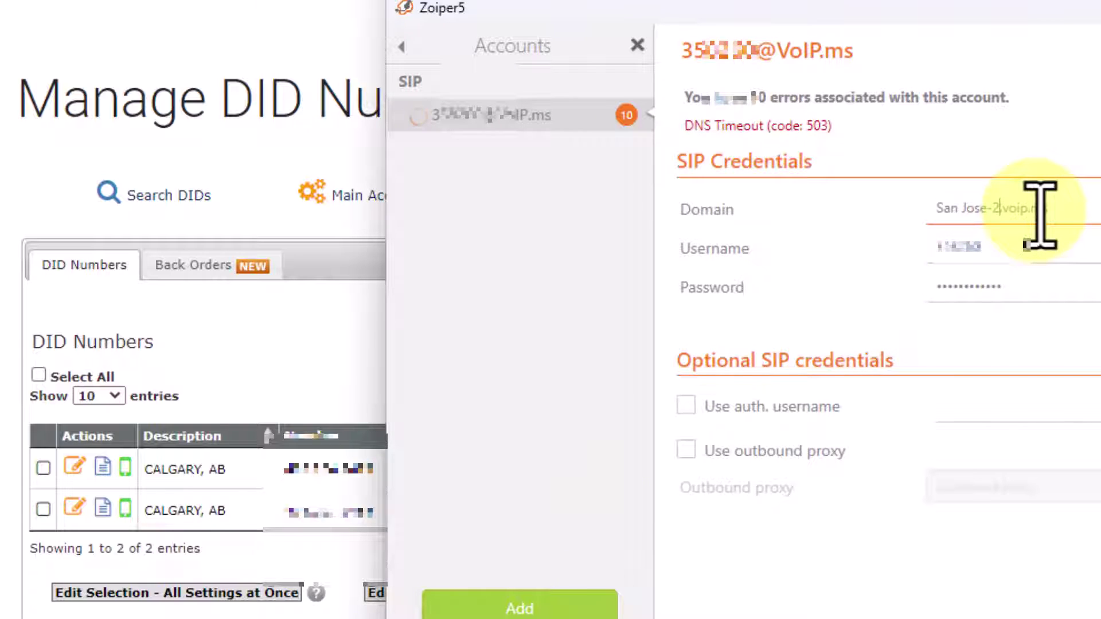
pyautogui.click(991, 202)
pyautogui.press('BackSpace')
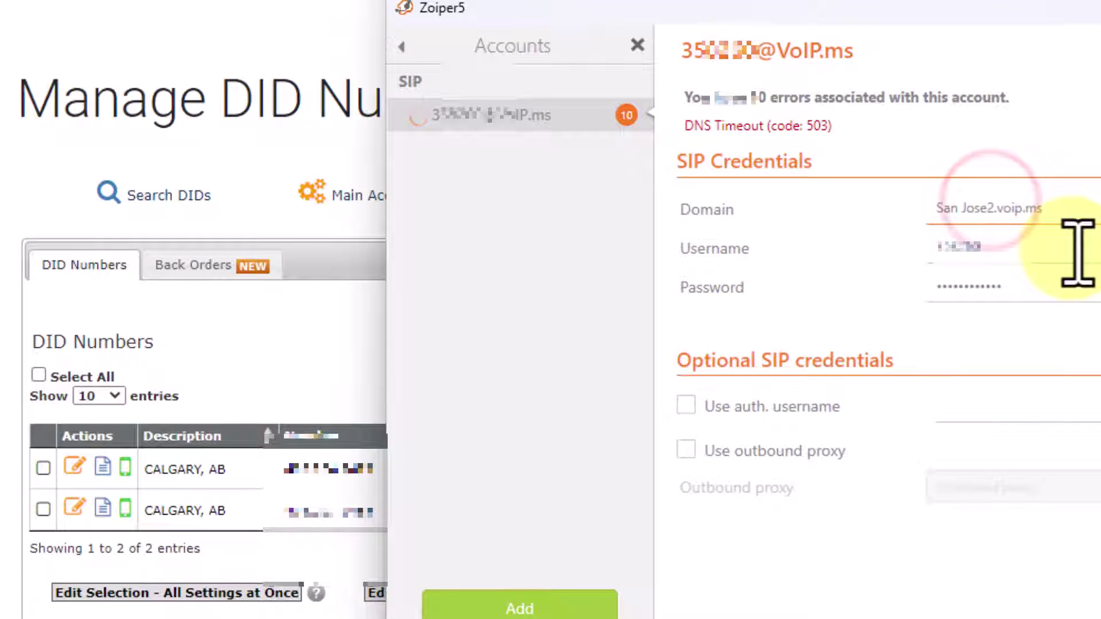
pyautogui.press('Left')
pyautogui.press('Left')
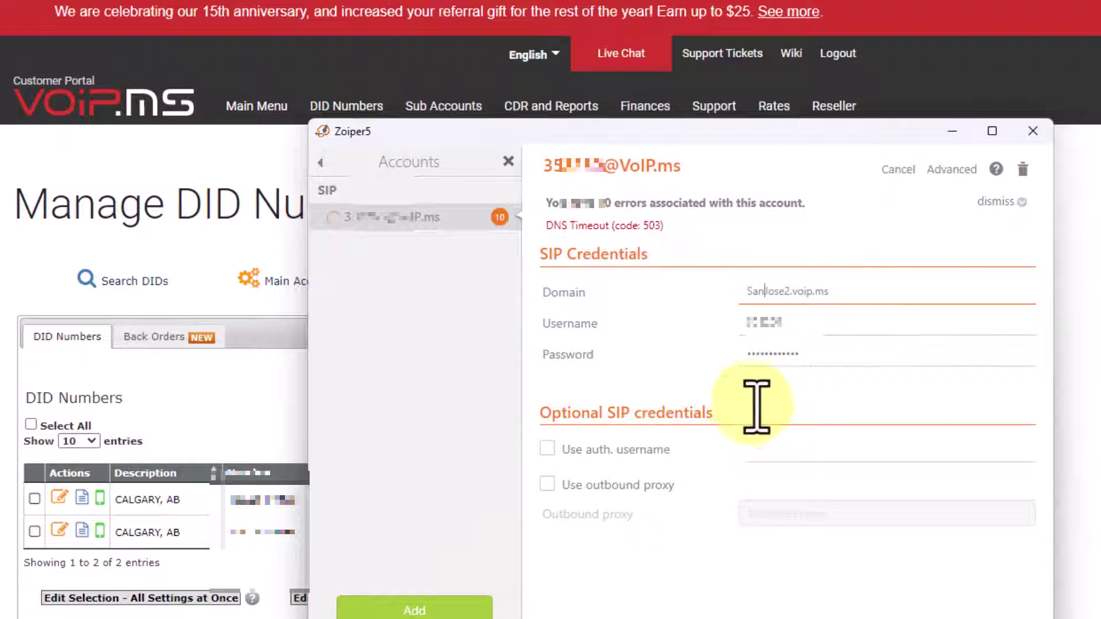
pyautogui.click(713, 443)
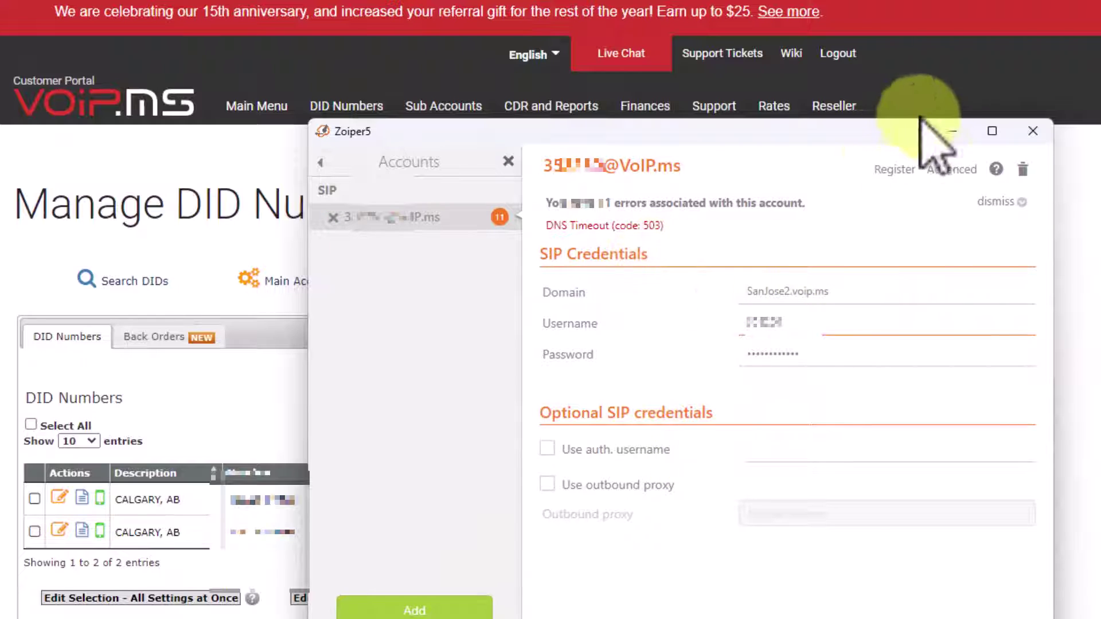
pyautogui.click(895, 169)
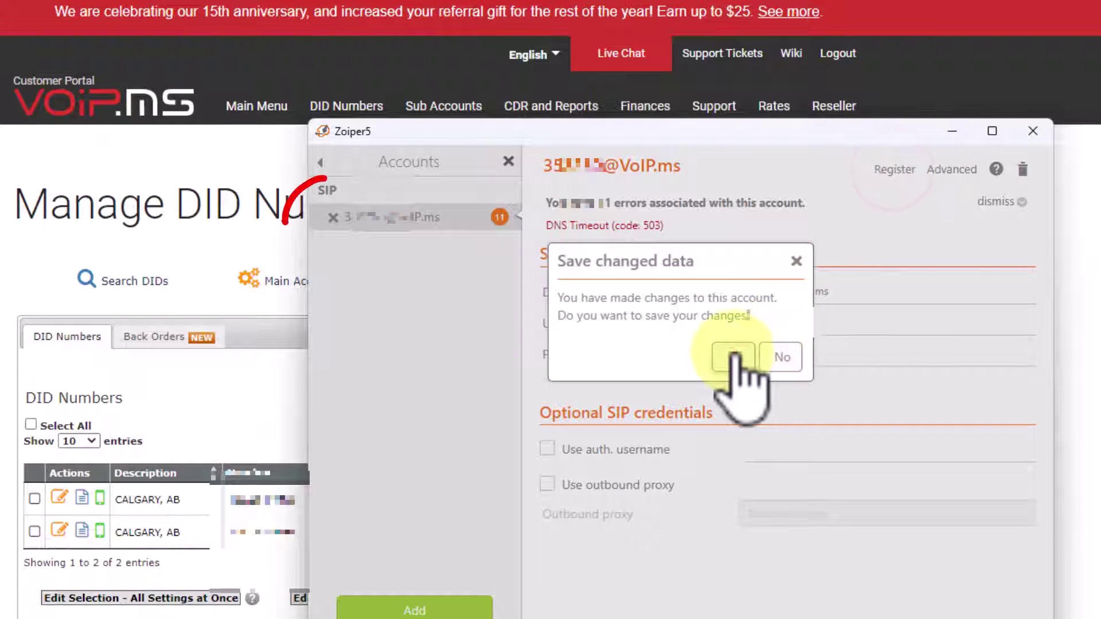
pyautogui.click(734, 356)
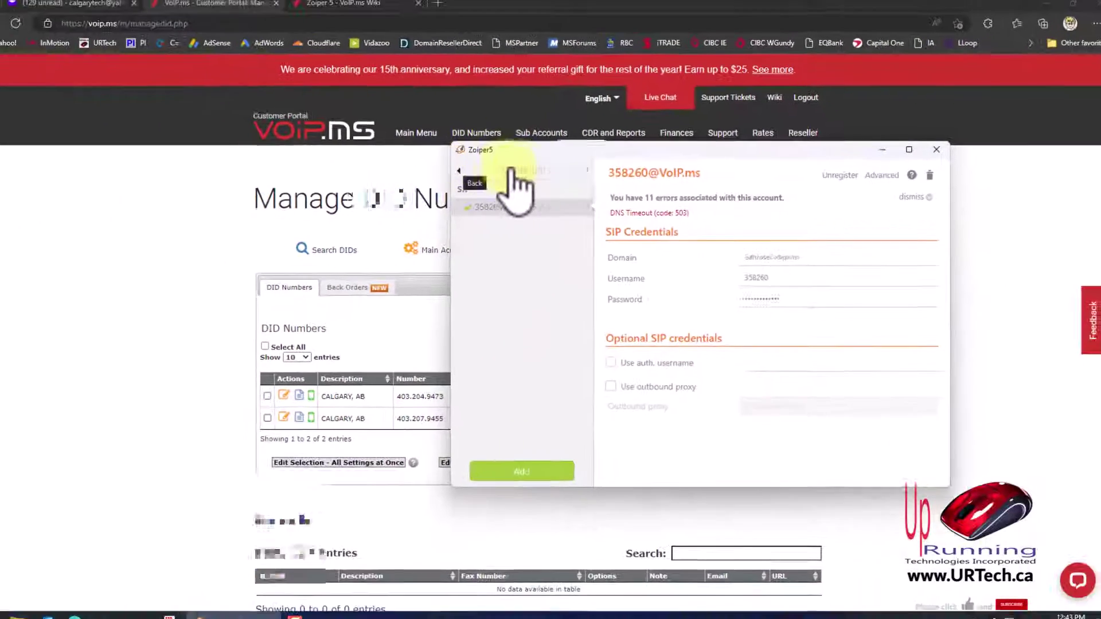
# Go back from the Accounts panel to the main Zoiper5 contacts window
pyautogui.click(524, 163)
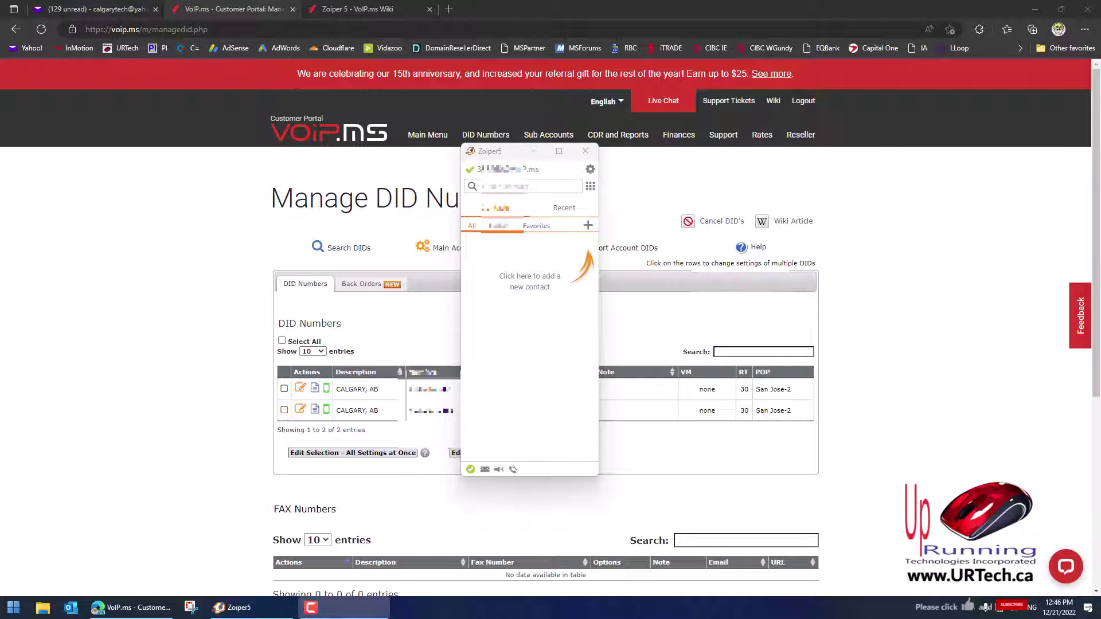
# Read the Voicemail wiki intro about the free voicemail feature, then minimize the wiki window
pyautogui.moveTo(1061, 319); pyautogui.dragTo(818, 82)
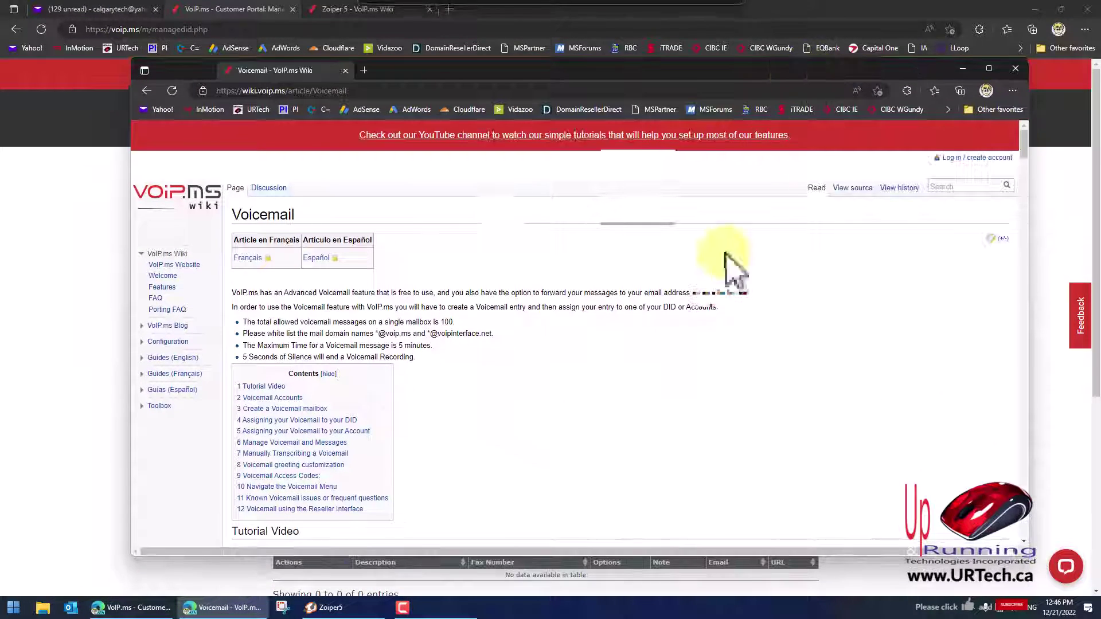
pyautogui.scroll(-3, 634, 388)
pyautogui.scroll(3, 635, 383)
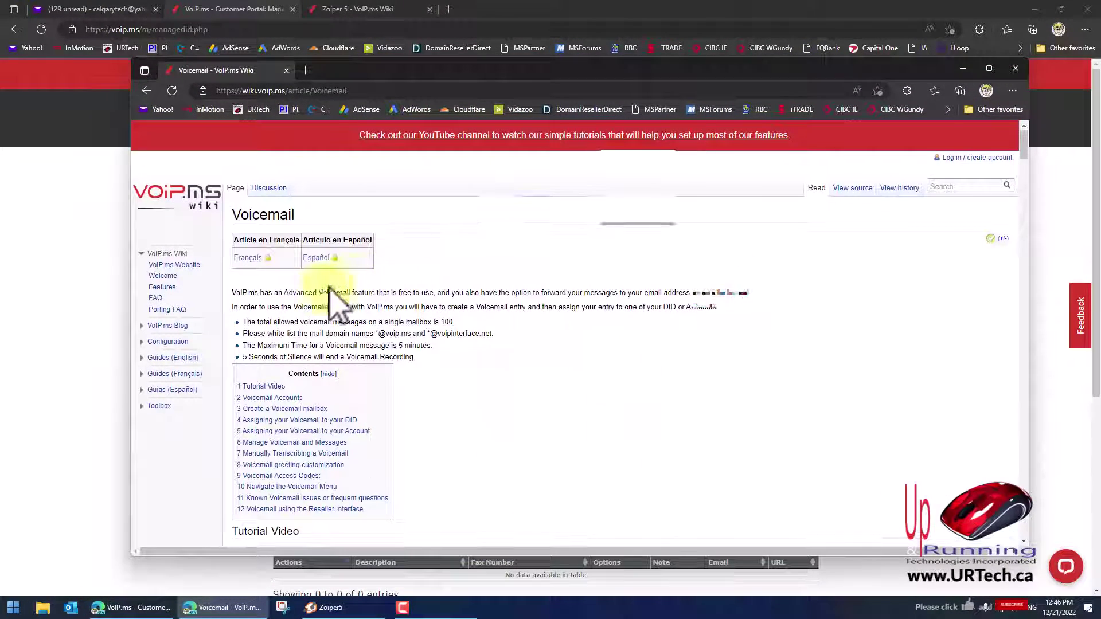
pyautogui.moveTo(284, 293); pyautogui.dragTo(741, 292)
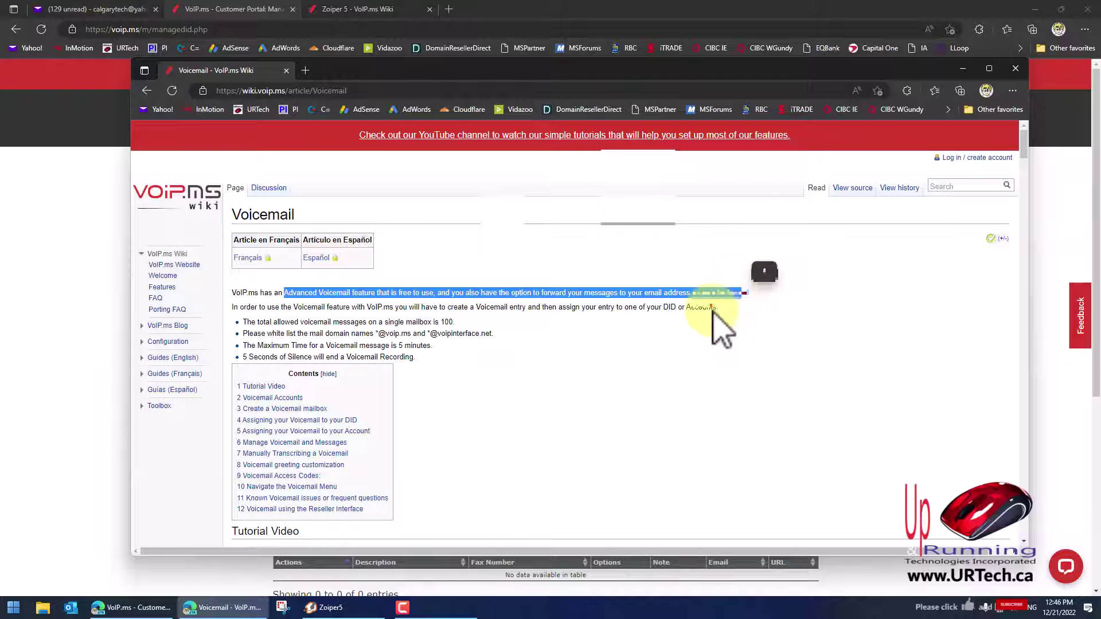
pyautogui.click(634, 307)
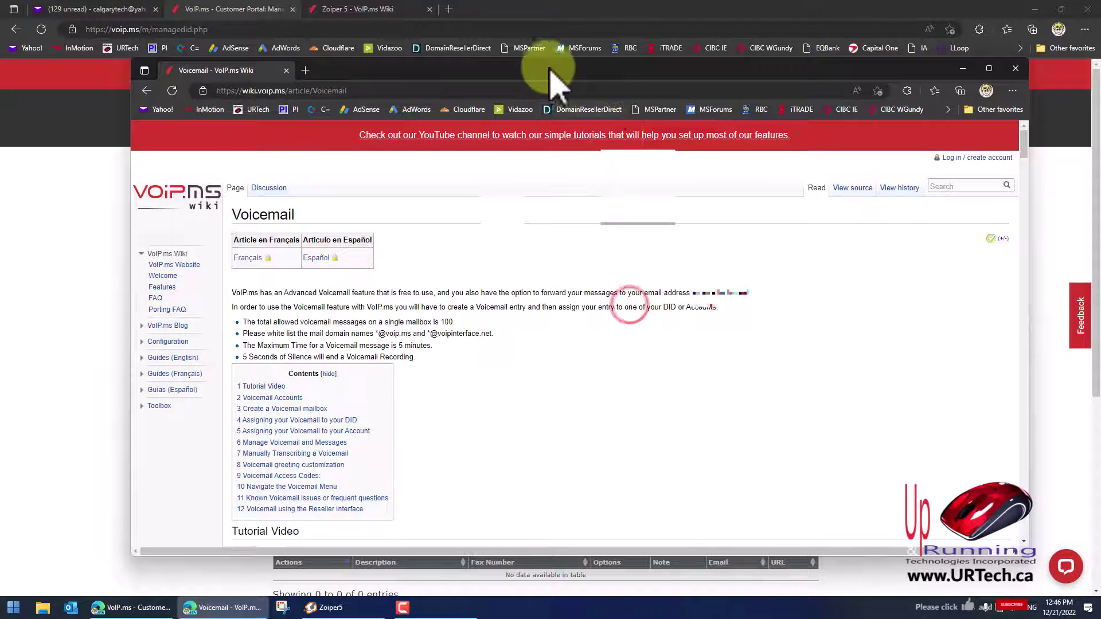
pyautogui.click(473, 74)
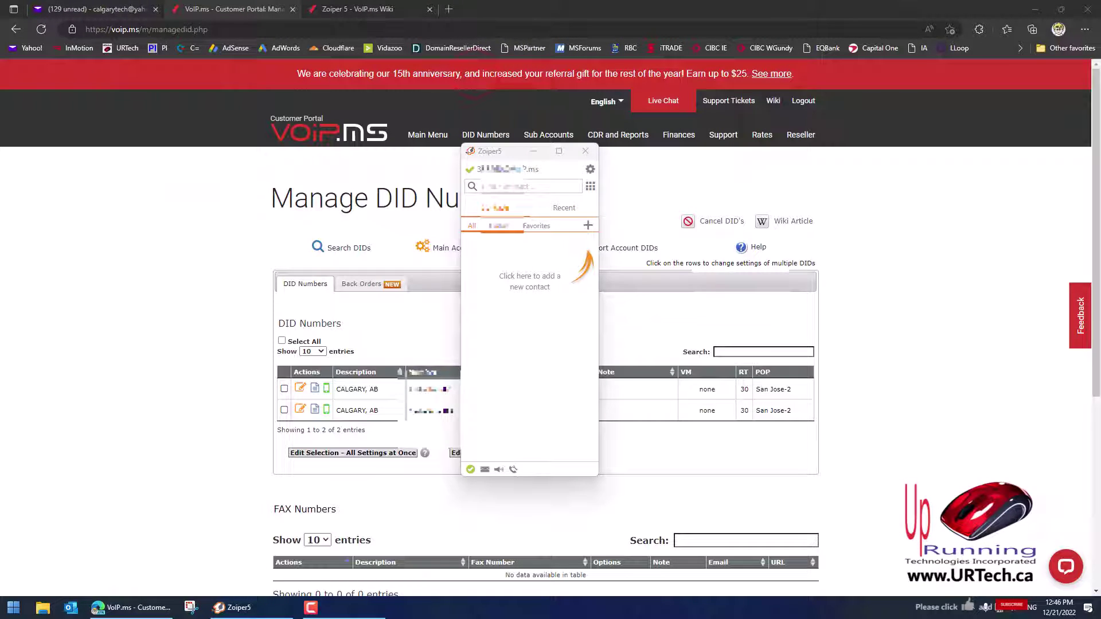
# Move Zoiper aside and go to the portal's Voicemail management page
pyautogui.click(469, 194)
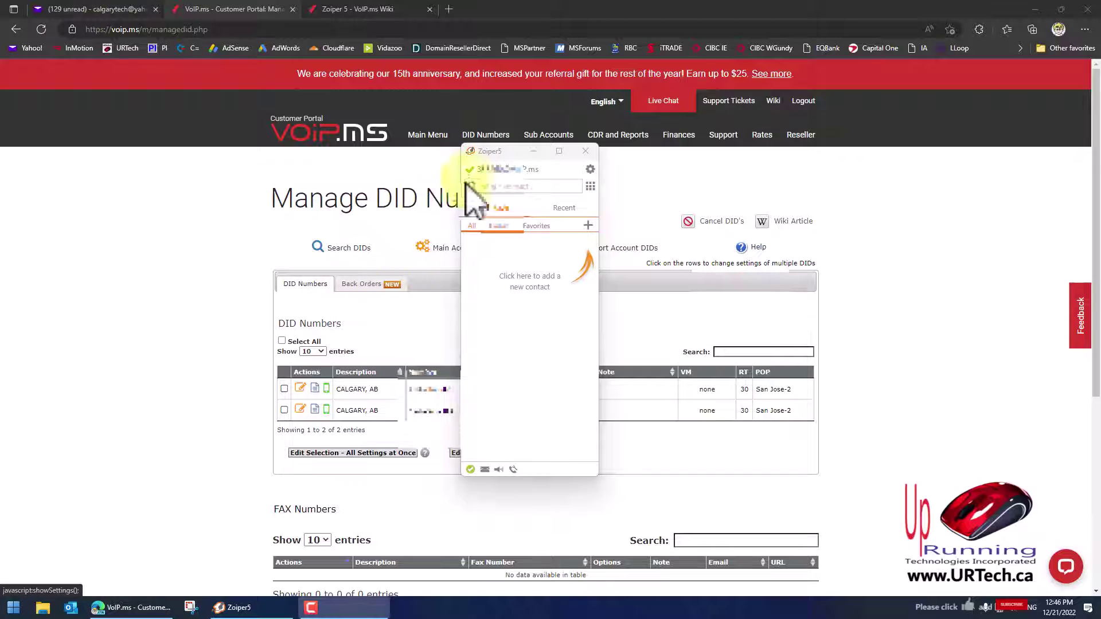
pyautogui.moveTo(502, 172); pyautogui.dragTo(819, 209)
pyautogui.click(491, 110)
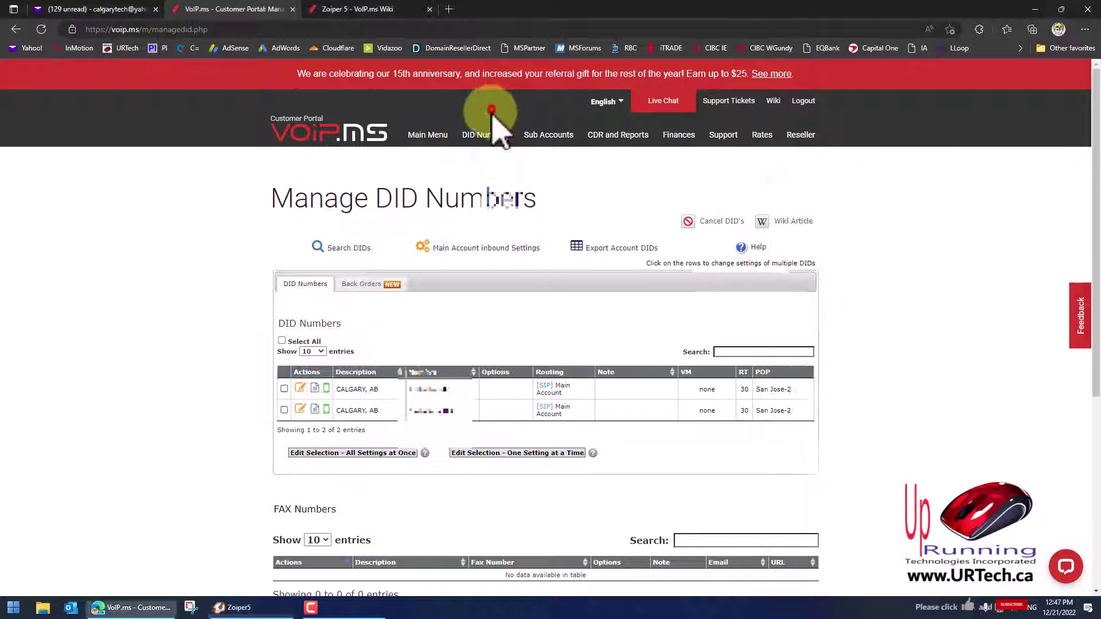
pyautogui.moveTo(487, 138)
pyautogui.click(426, 385)
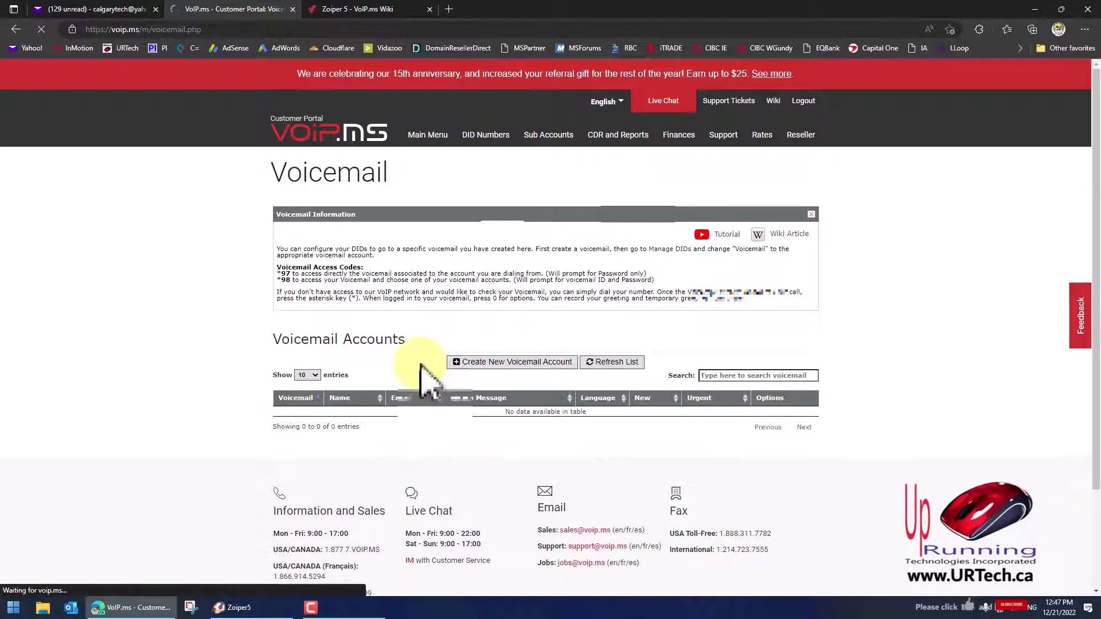
# Create voicemail box 1 named 'Home VM' with a mailbox password and notification e-mail
pyautogui.click(518, 362)
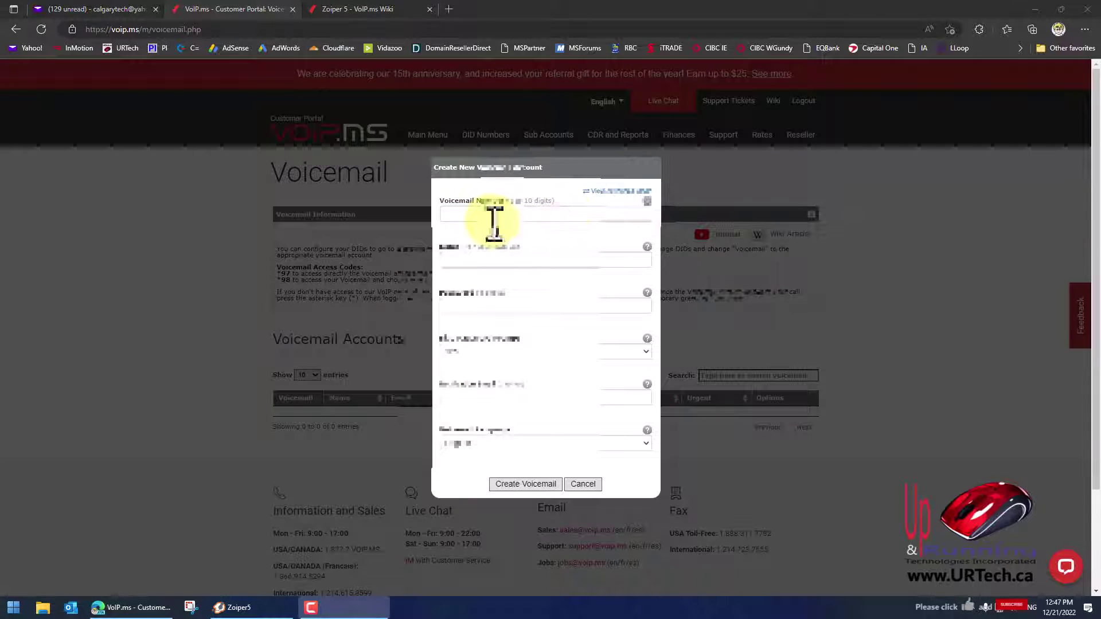
pyautogui.click(493, 218)
pyautogui.write('1')
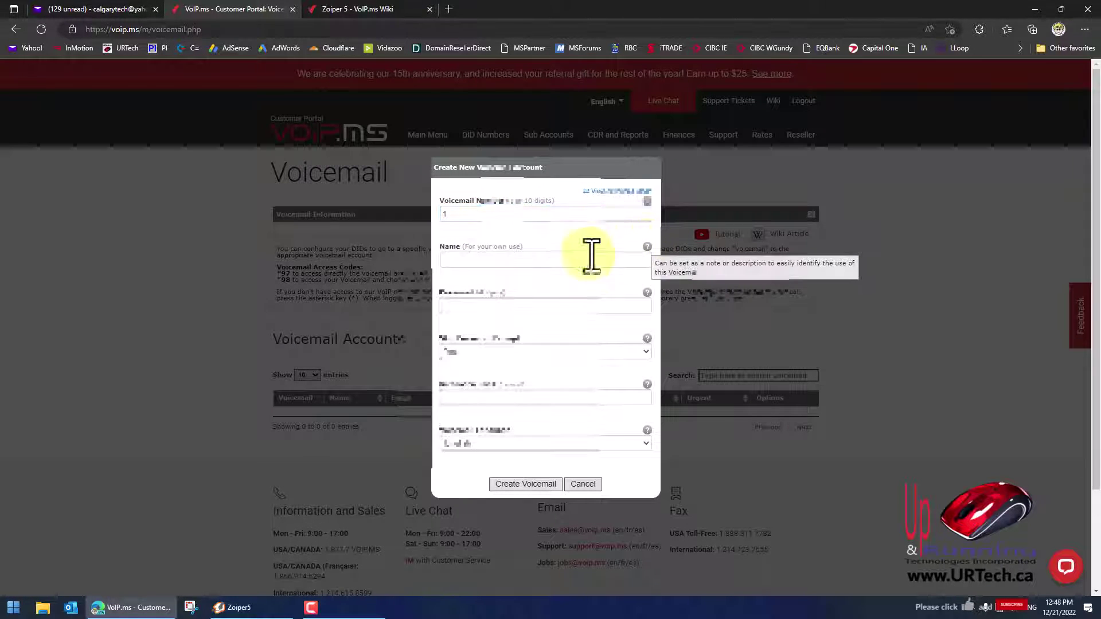
pyautogui.click(528, 259)
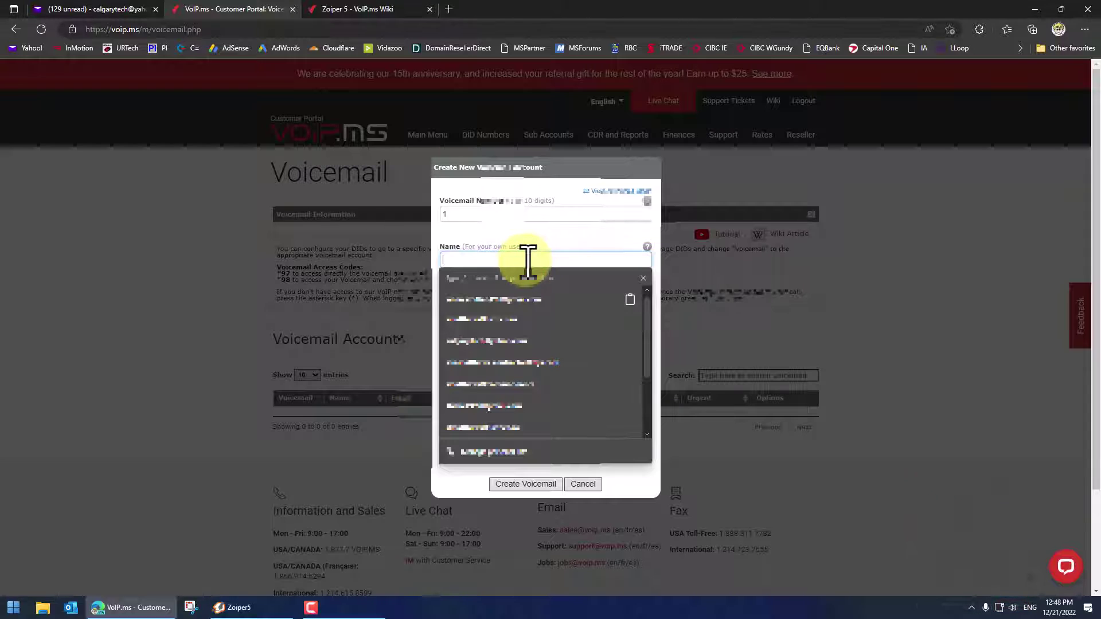
pyautogui.write('Home VM')
pyautogui.click(516, 304)
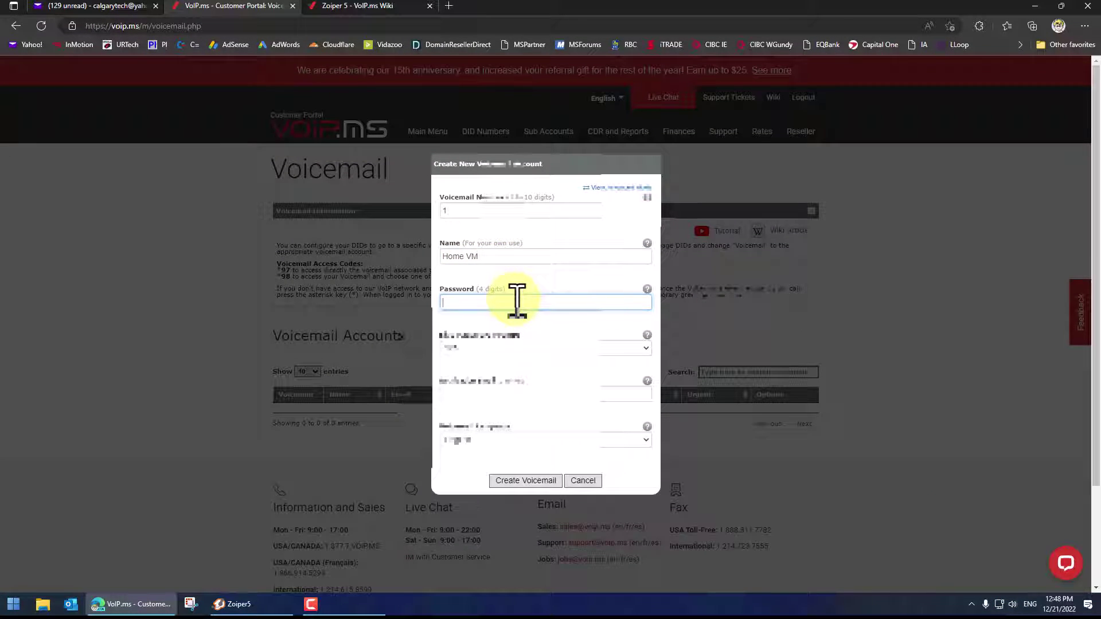
pyautogui.write('1234')
pyautogui.moveTo(647, 338)
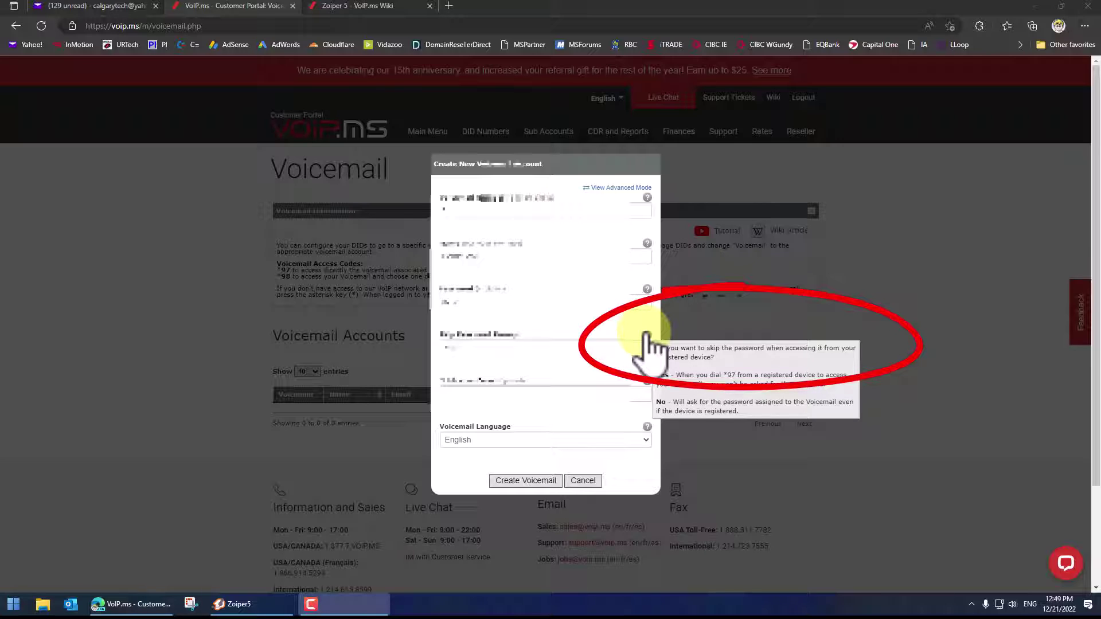
pyautogui.click(598, 395)
pyautogui.write('t@gm')
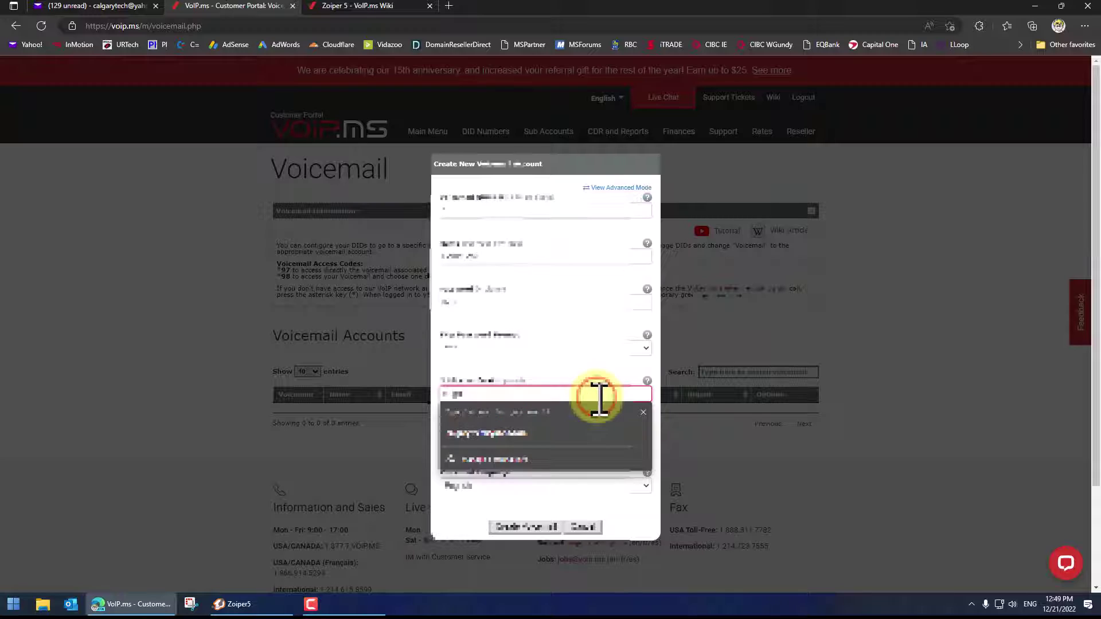
pyautogui.click(507, 439)
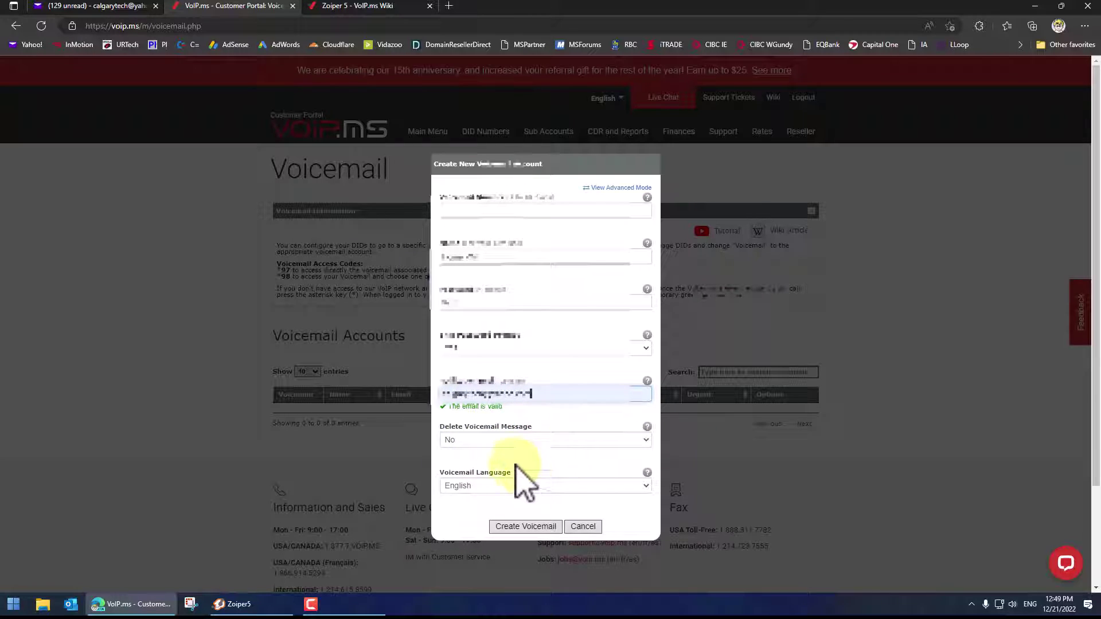
pyautogui.click(521, 527)
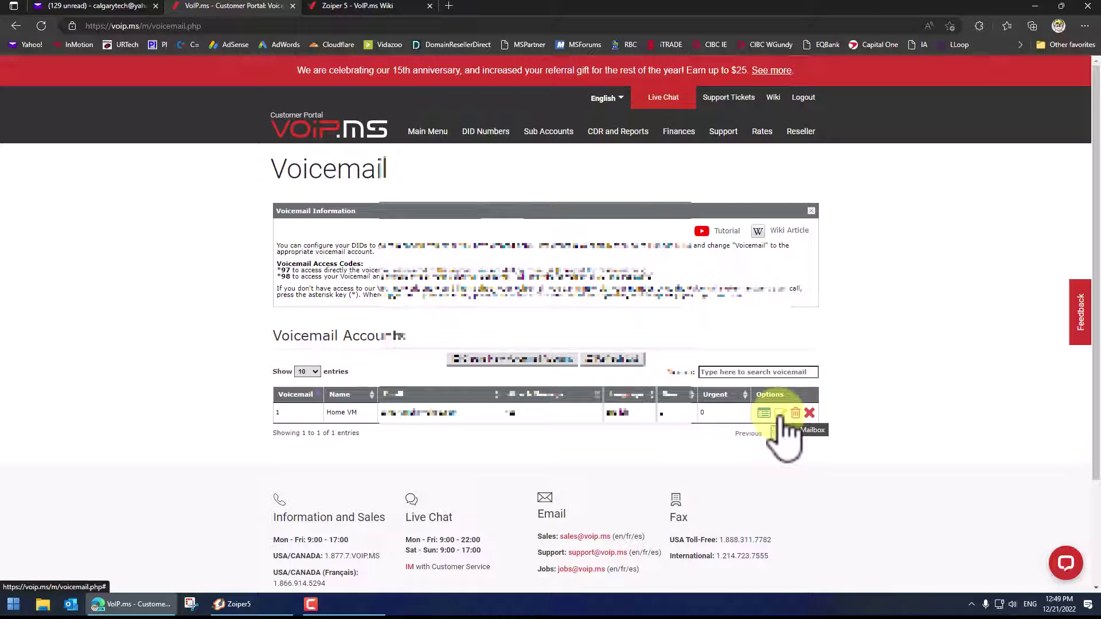
# Review Home VM's advanced settings, including the time zone, and save the mailbox
pyautogui.click(780, 413)
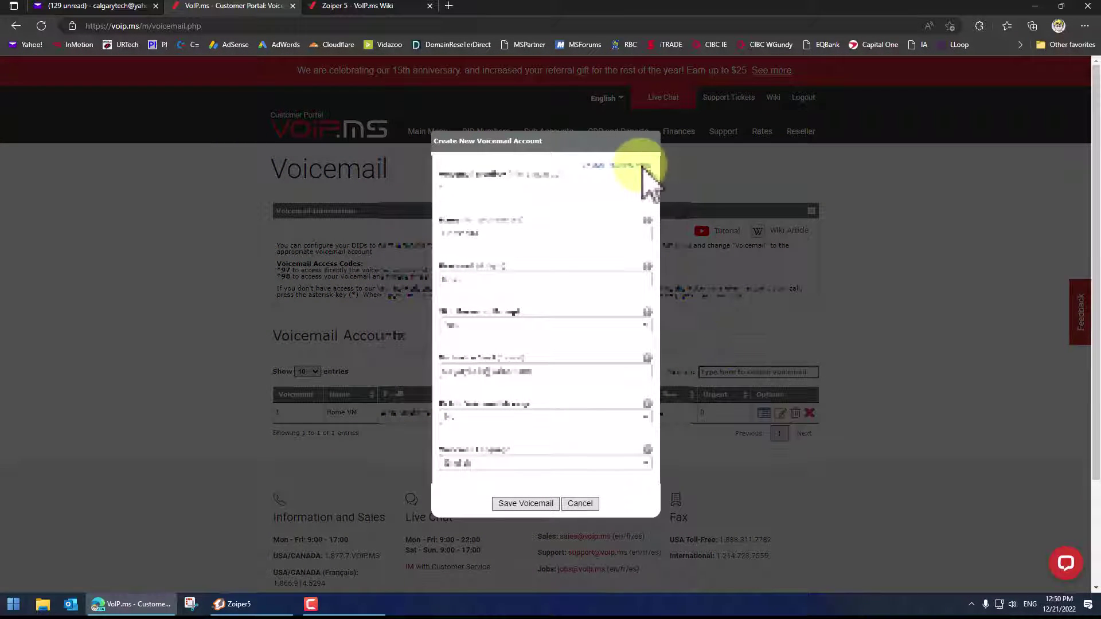
pyautogui.click(636, 166)
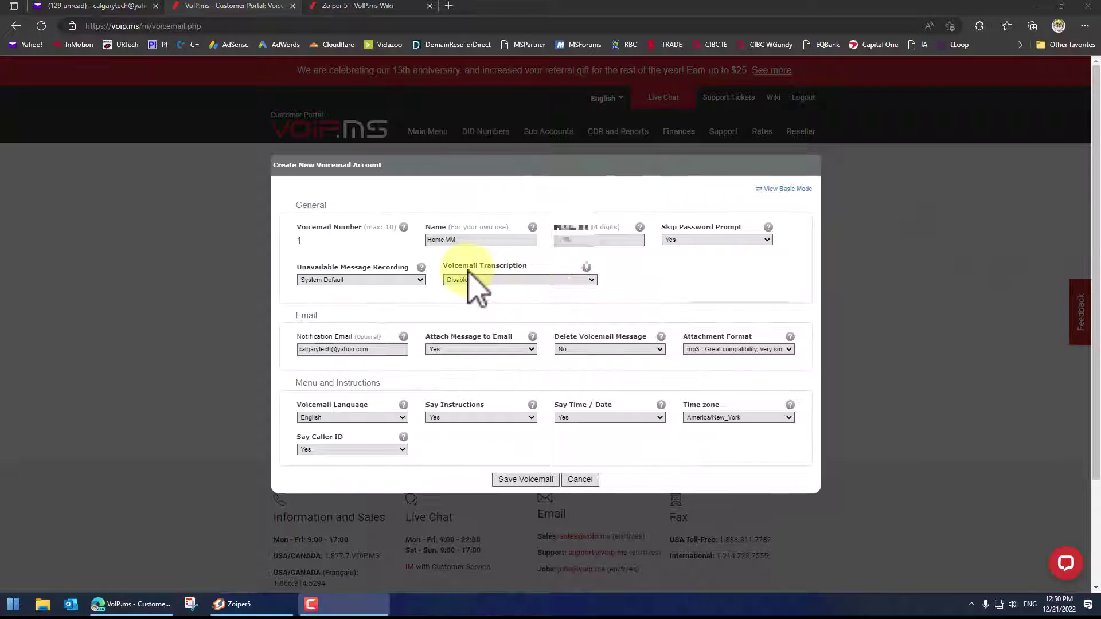
pyautogui.moveTo(587, 269)
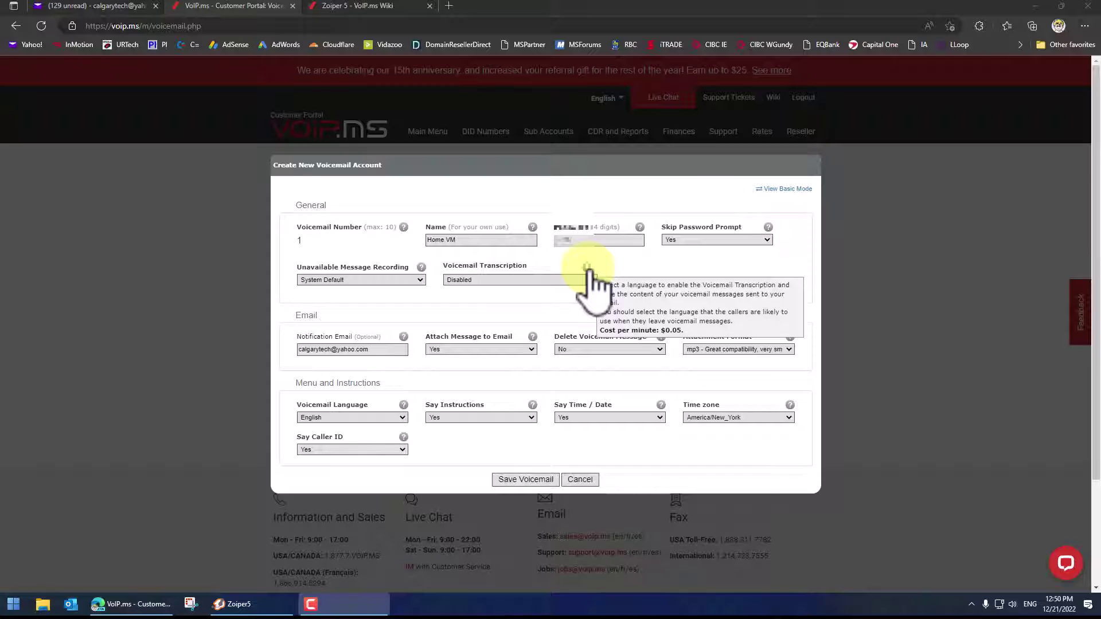
pyautogui.click(707, 418)
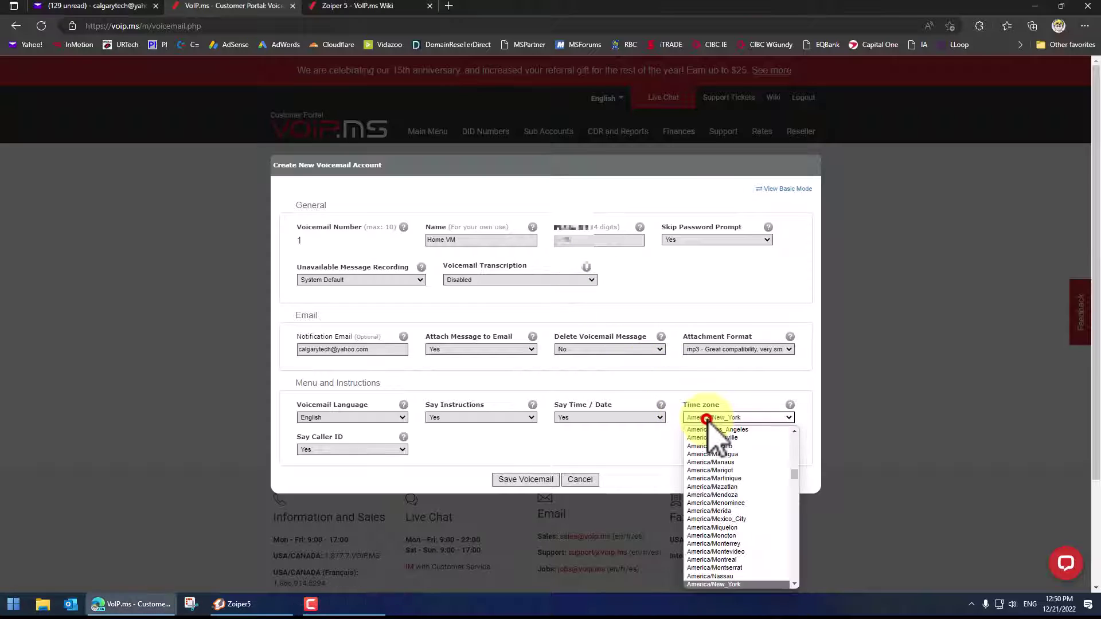
pyautogui.moveTo(794, 474); pyautogui.dragTo(745, 545)
pyautogui.click(524, 480)
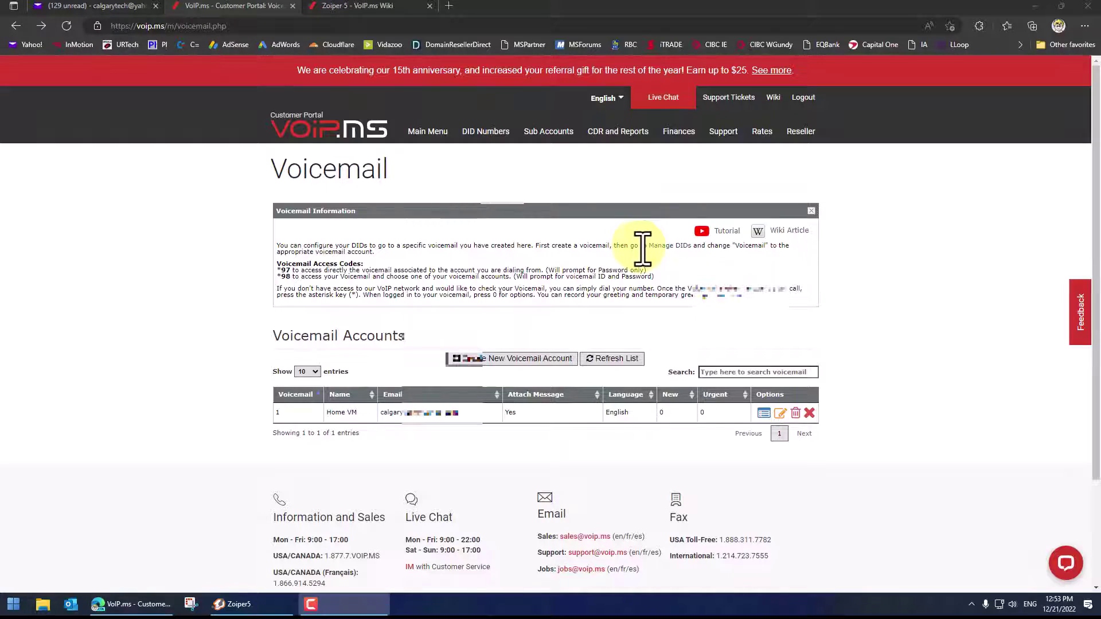
pyautogui.moveTo(641, 245); pyautogui.dragTo(762, 246)
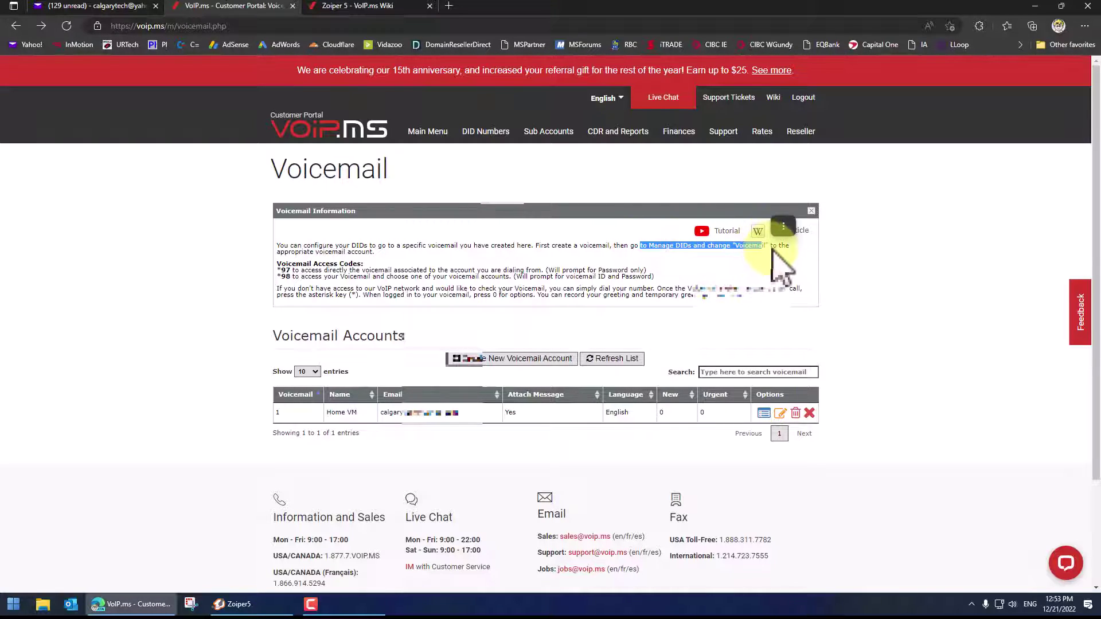
pyautogui.click(771, 261)
pyautogui.click(484, 150)
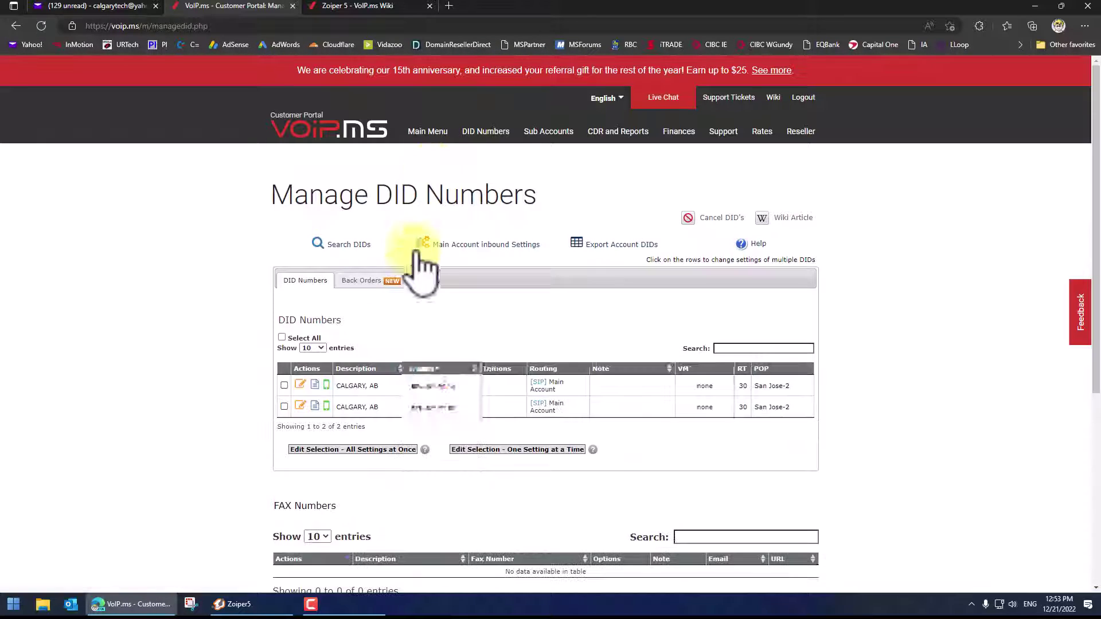
# Route the second Calgary DID's calls to voicemail and link the Home VM mailbox
pyautogui.click(300, 406)
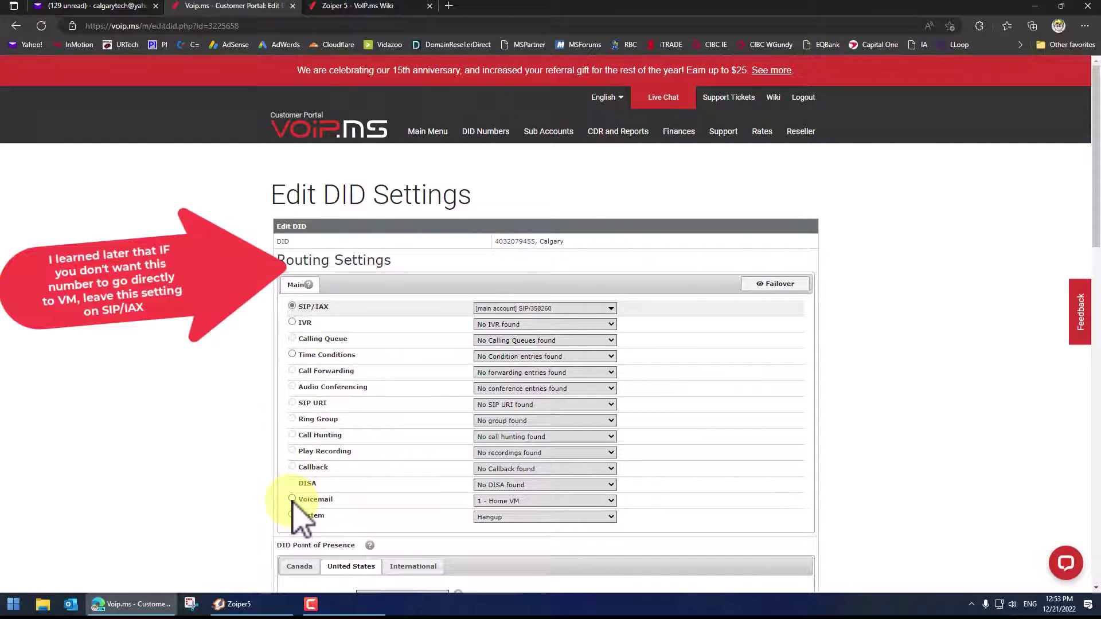
pyautogui.click(291, 499)
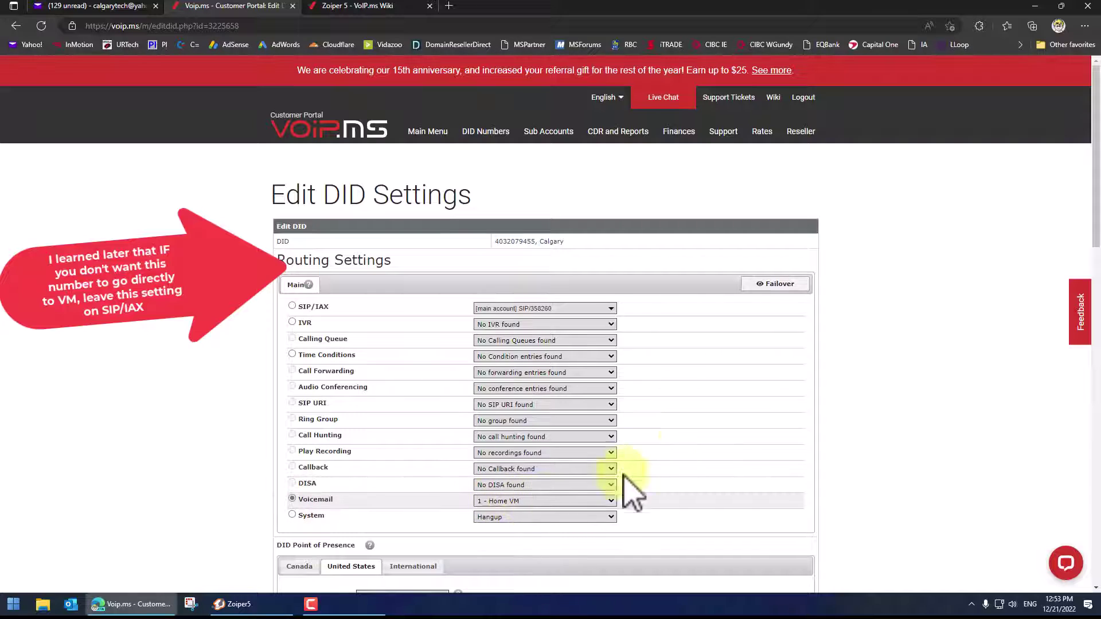
pyautogui.scroll(-4, 782, 394)
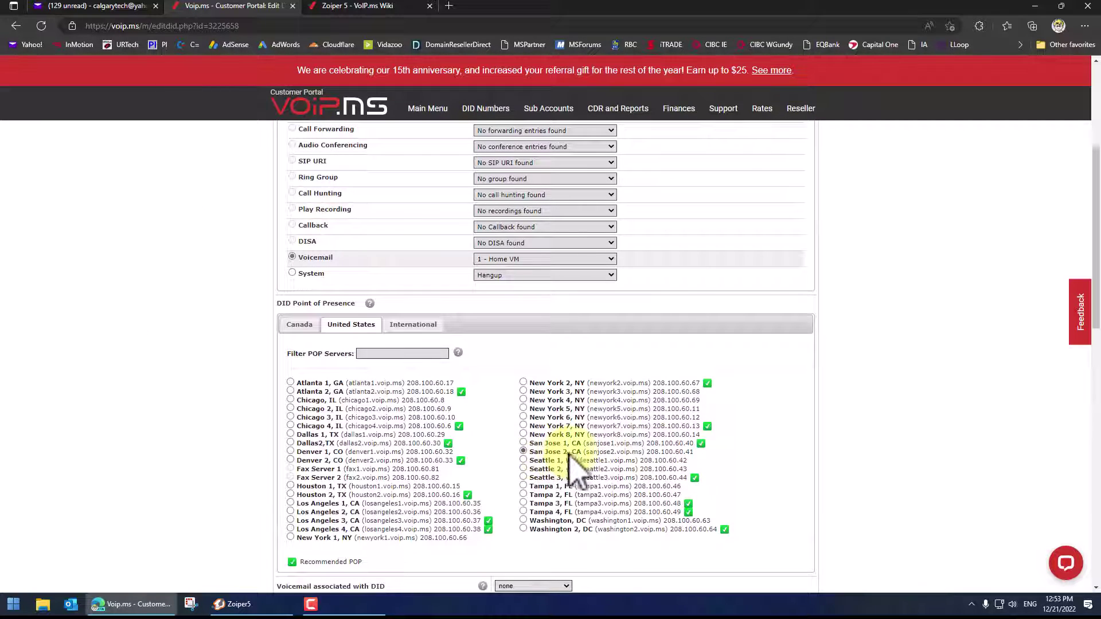
pyautogui.click(297, 326)
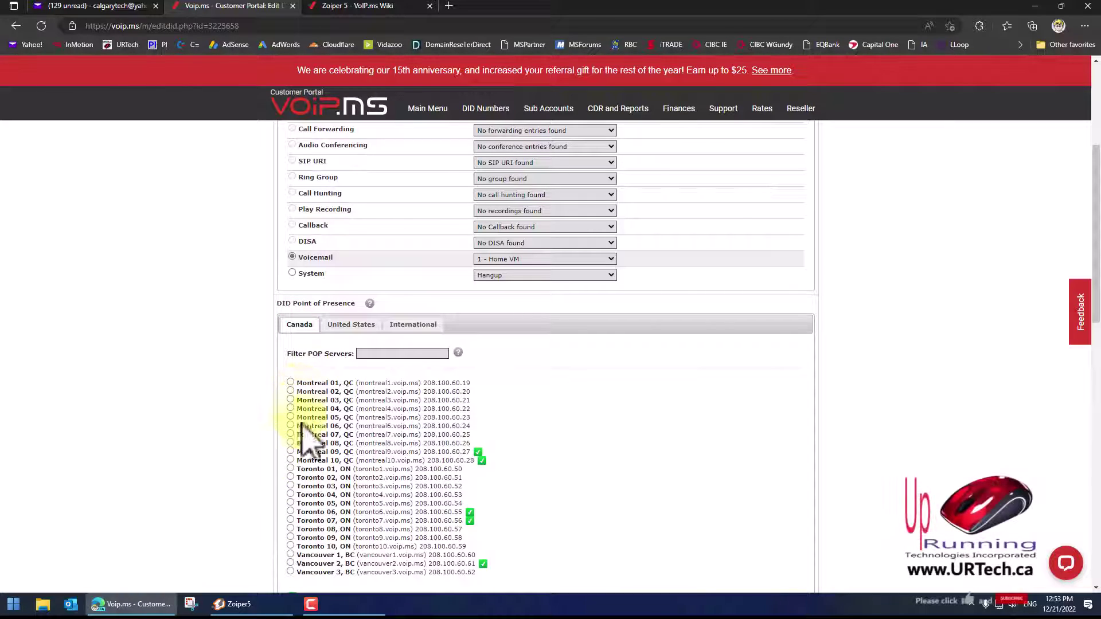
pyautogui.click(348, 325)
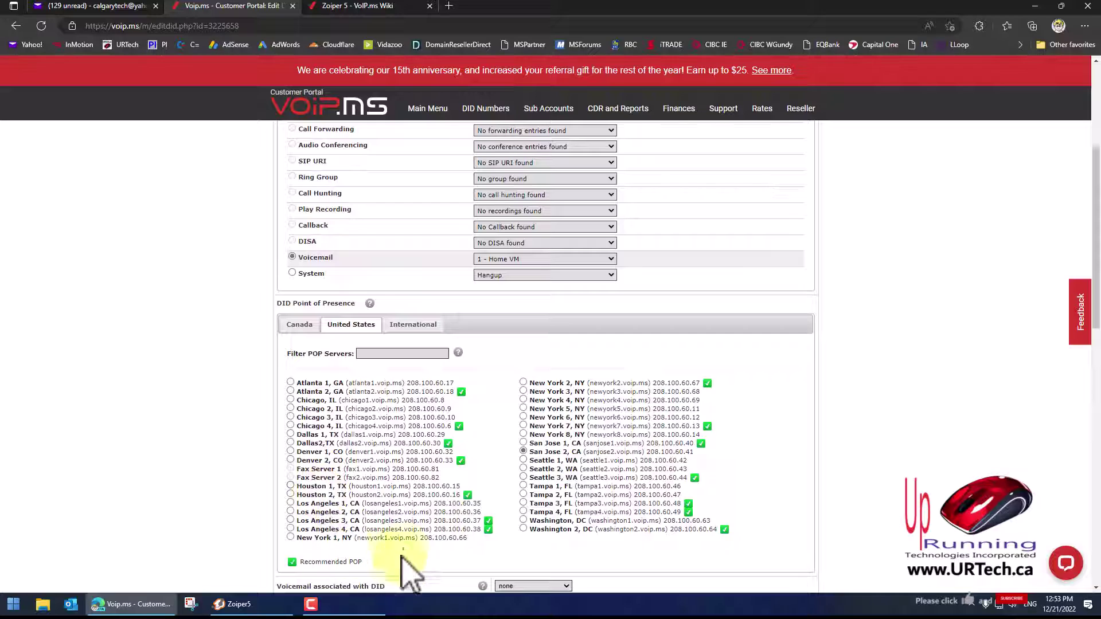
pyautogui.scroll(-5, 413, 527)
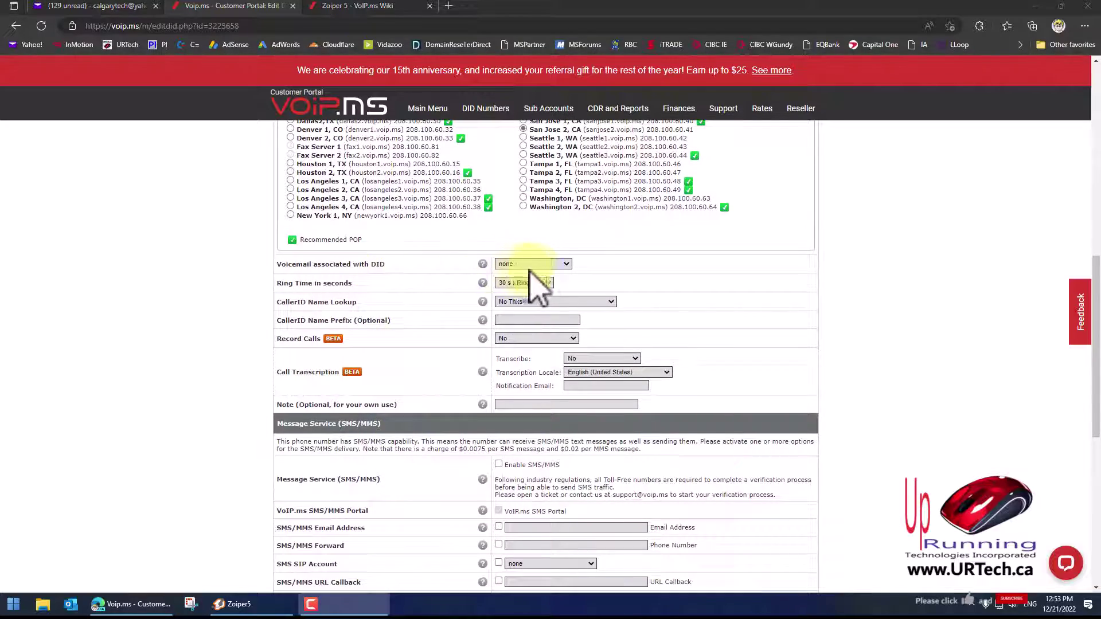
pyautogui.click(534, 264)
pyautogui.click(525, 282)
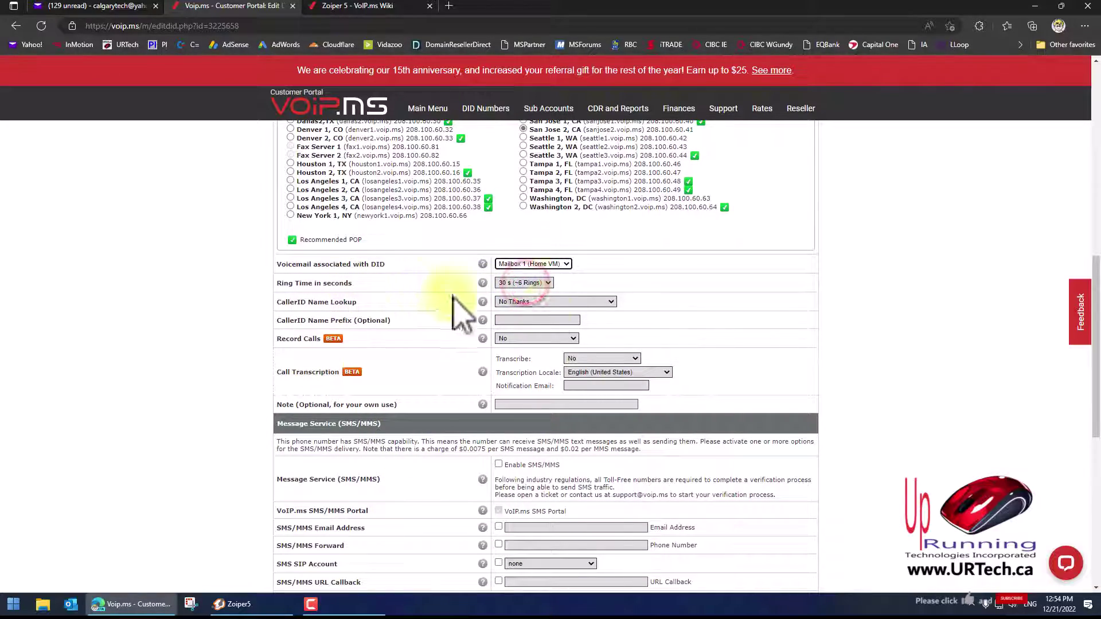
# Set ring time 3 s, CNAM No Thanks, recording at $0.0025/minute, and transcription off
pyautogui.click(536, 283)
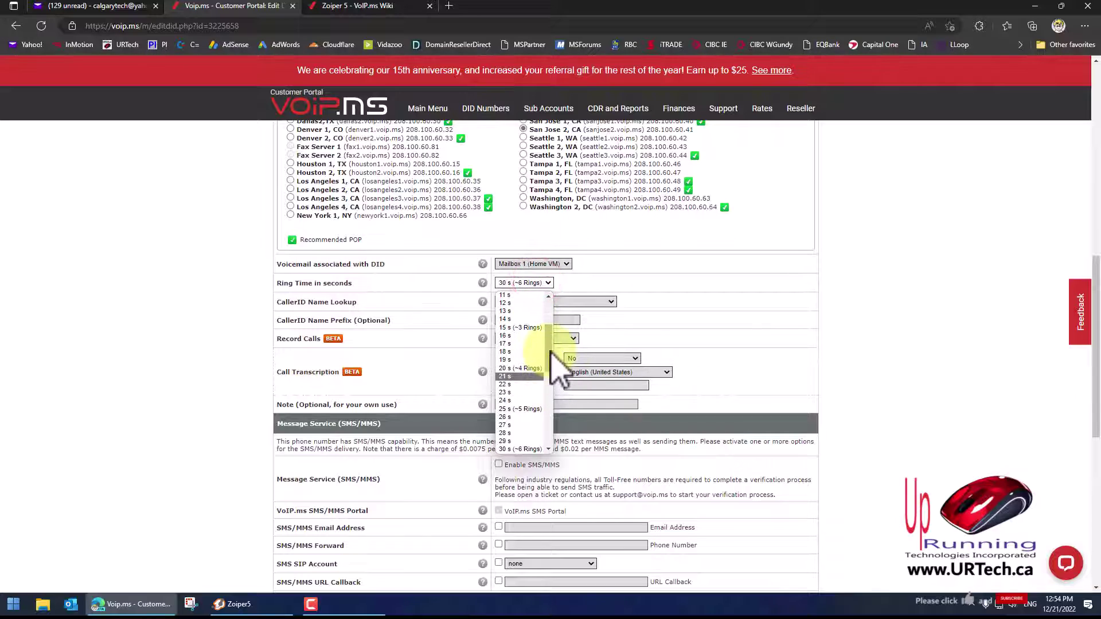
pyautogui.moveTo(545, 351); pyautogui.dragTo(538, 313)
pyautogui.click(521, 312)
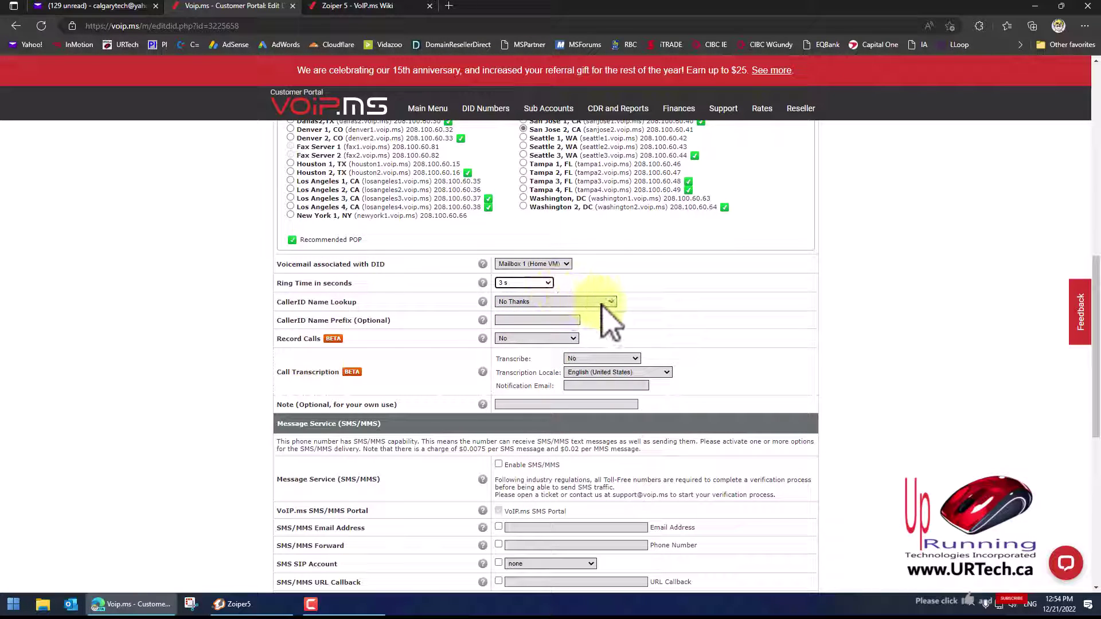
pyautogui.click(555, 301)
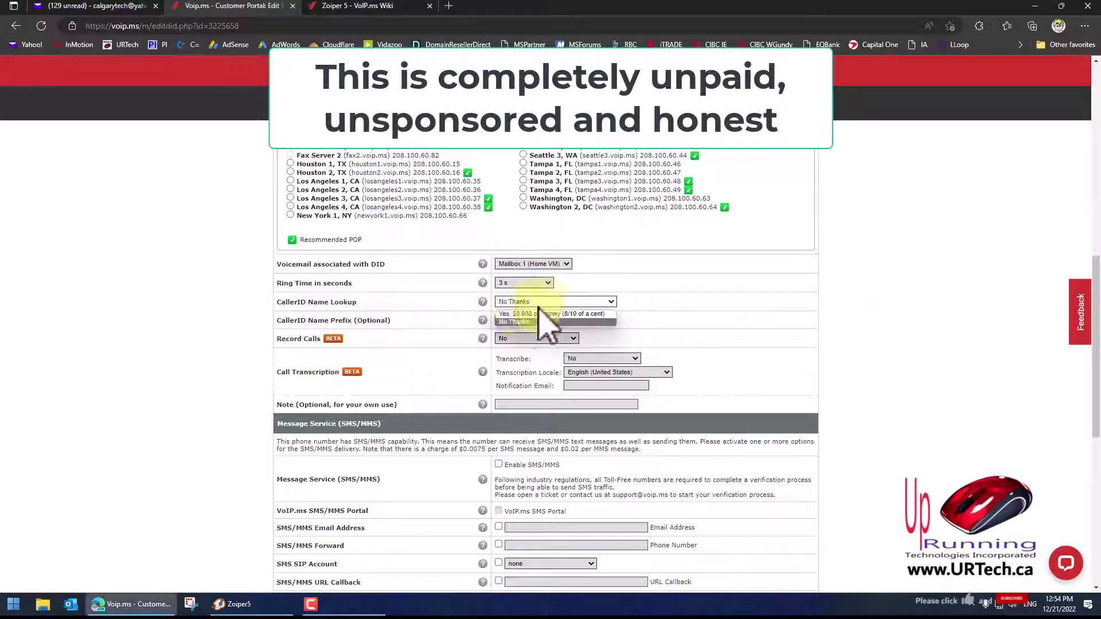
pyautogui.click(565, 319)
pyautogui.click(542, 338)
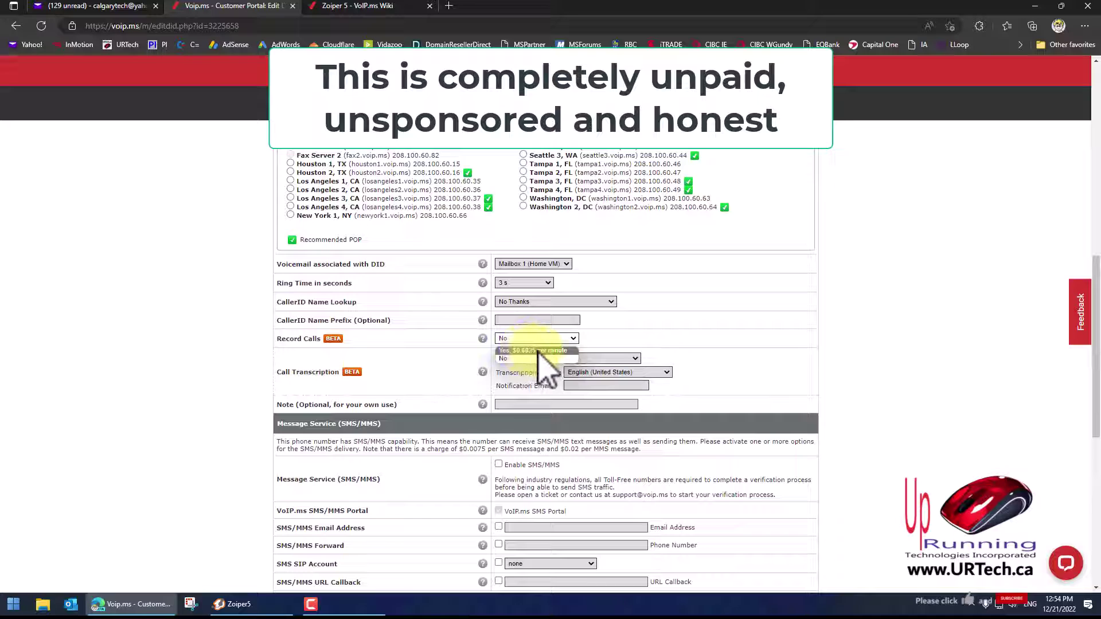
pyautogui.click(537, 351)
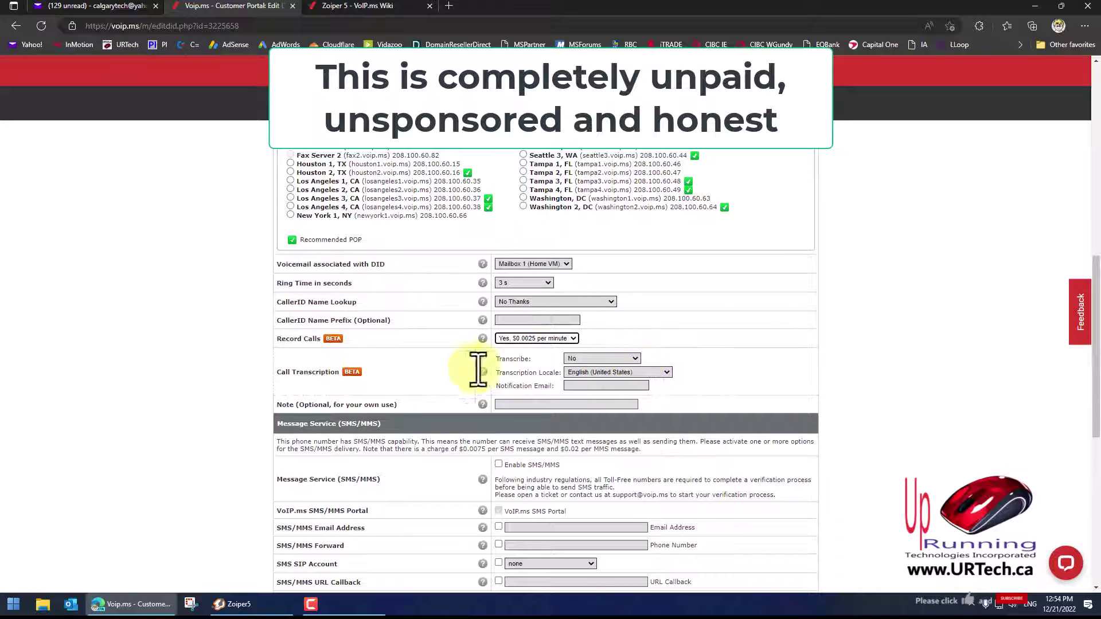
pyautogui.click(596, 360)
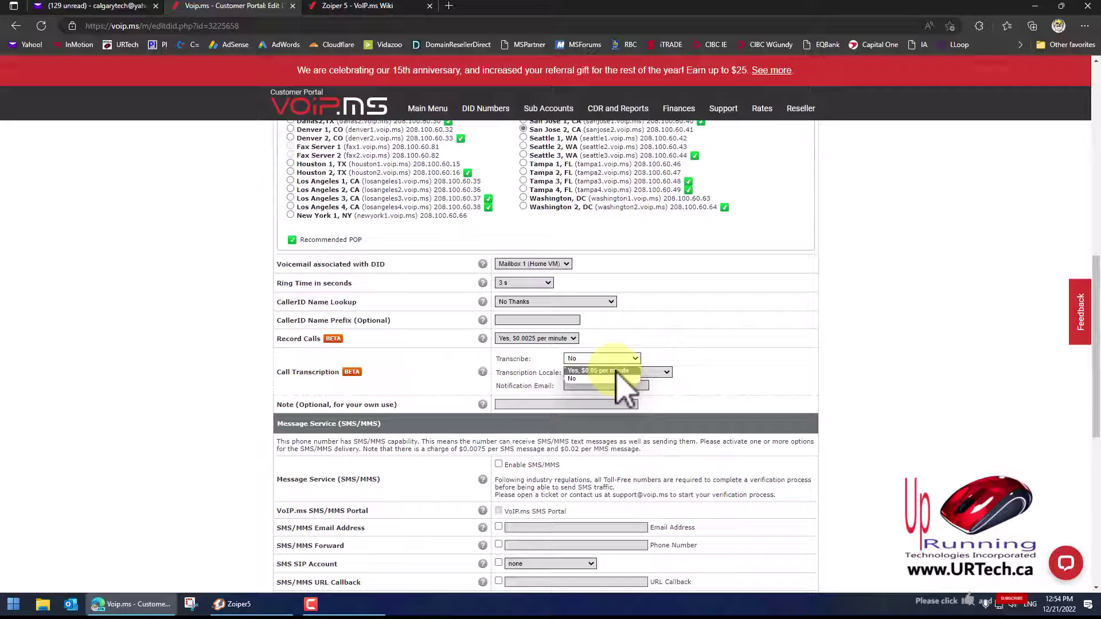
pyautogui.click(590, 378)
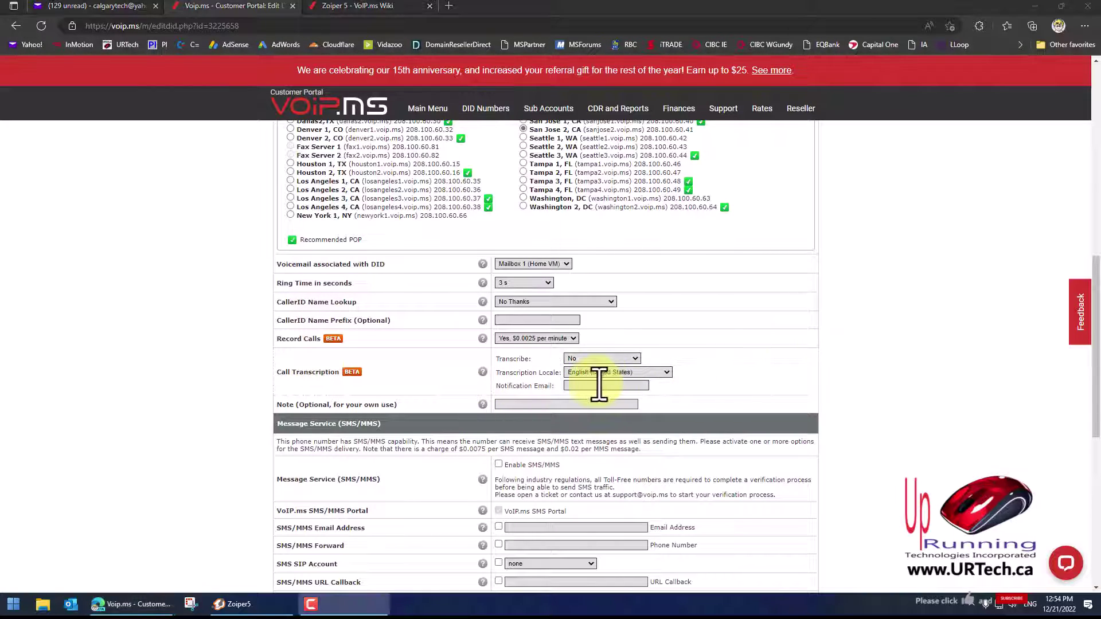
pyautogui.click(598, 385)
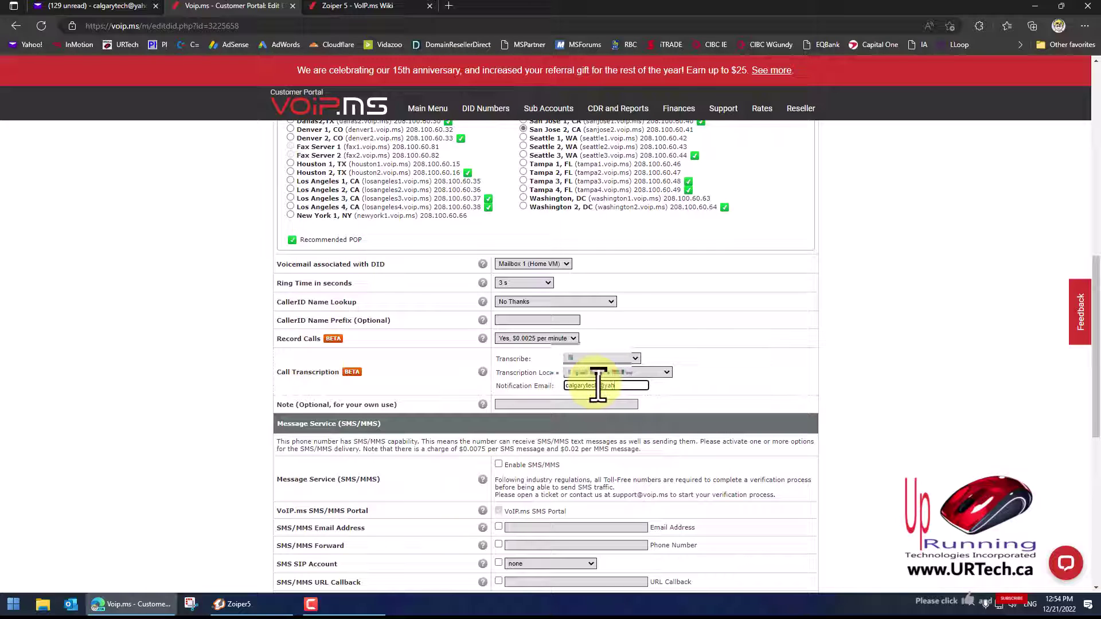
pyautogui.scroll(-8, 969, 353)
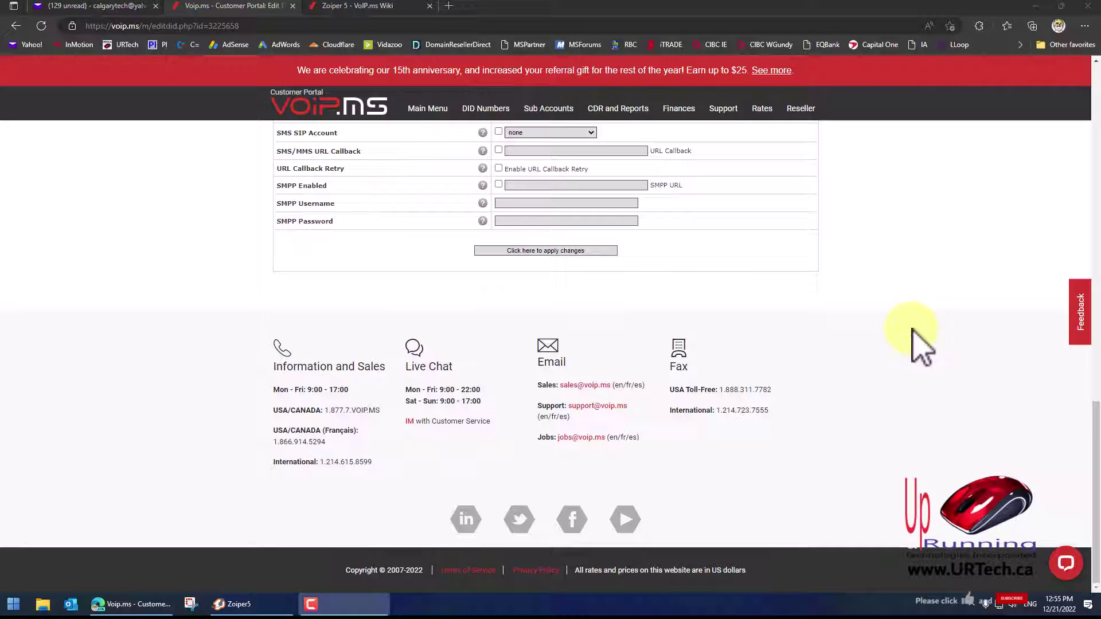
# Apply the DID changes and check the 'Changes saved' notice on Manage DID Numbers
pyautogui.click(533, 250)
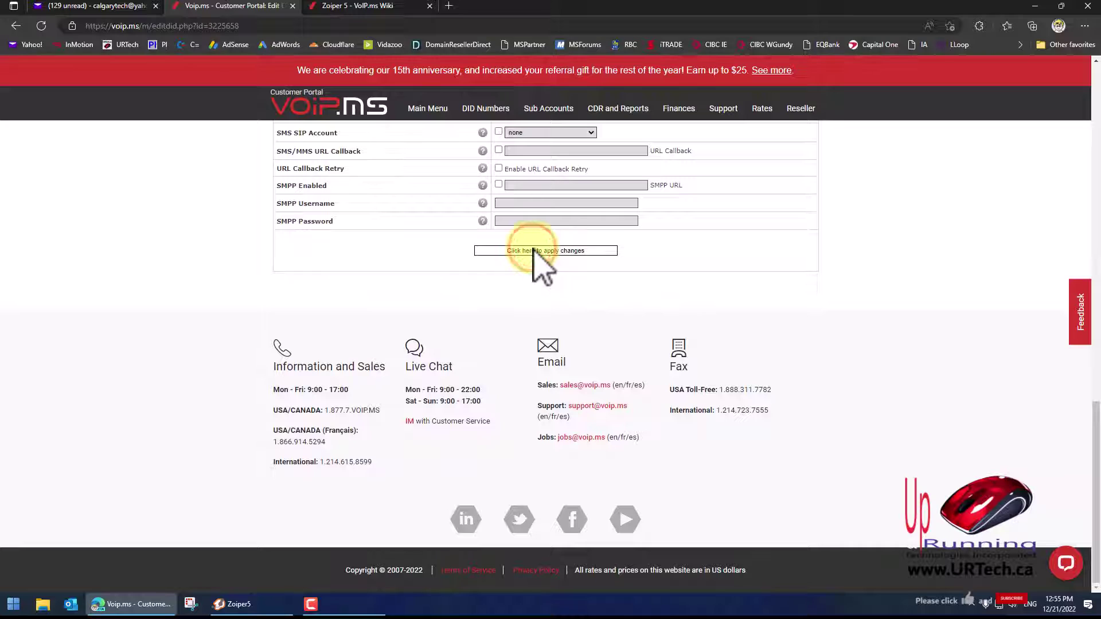
pyautogui.moveTo(394, 254); pyautogui.dragTo(560, 253)
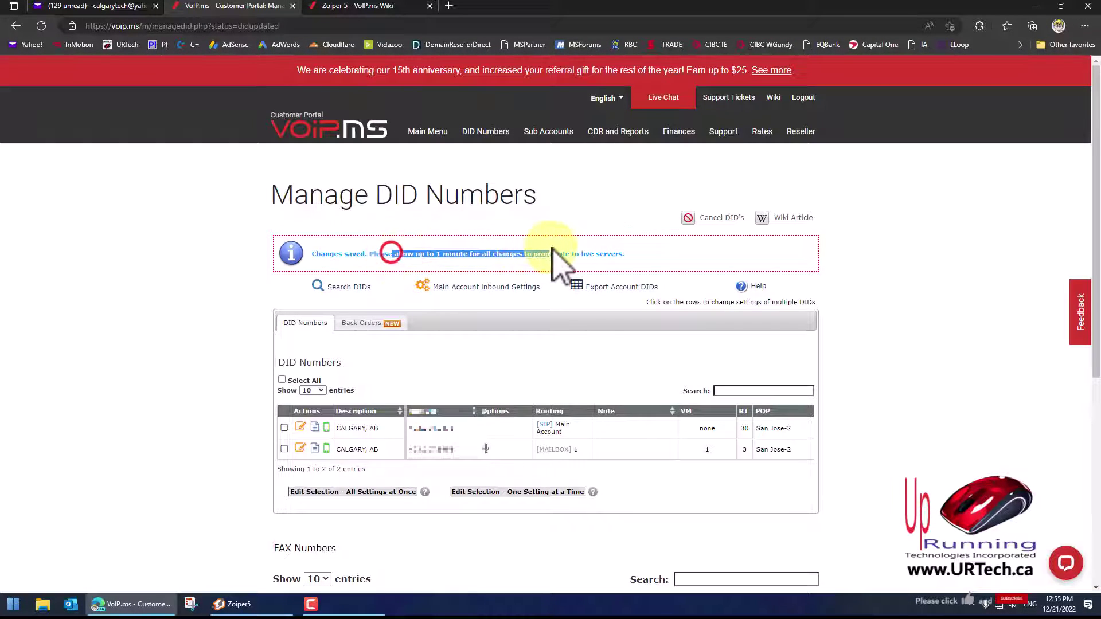
pyautogui.click(922, 289)
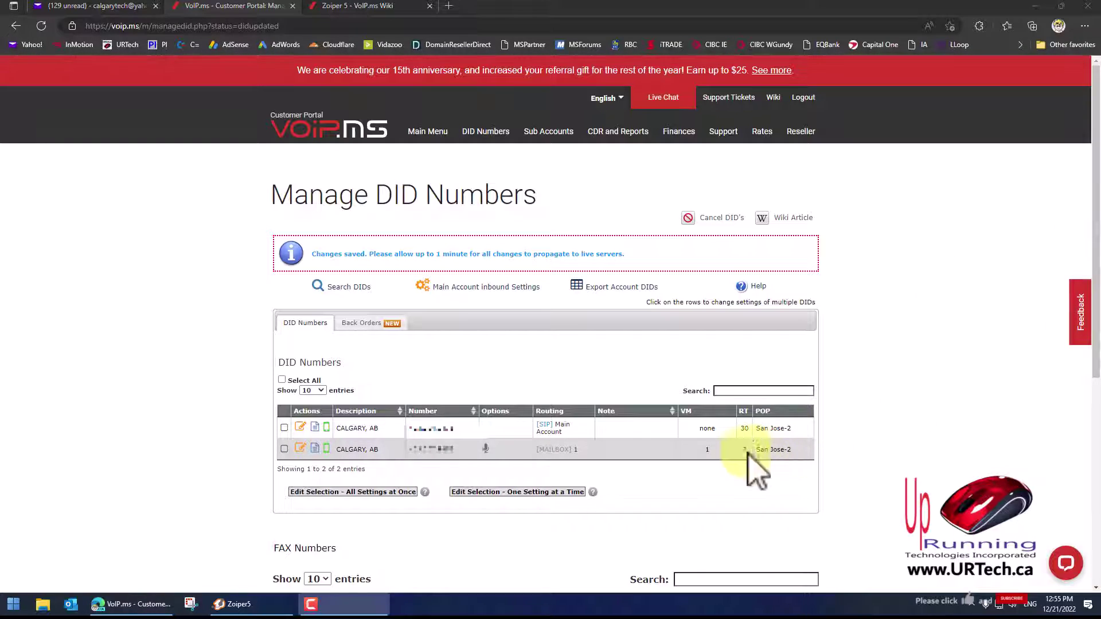
# Reopen the second Calgary DID, choose '10 s (~2 Rings)' ring time, and apply changes
pyautogui.click(300, 449)
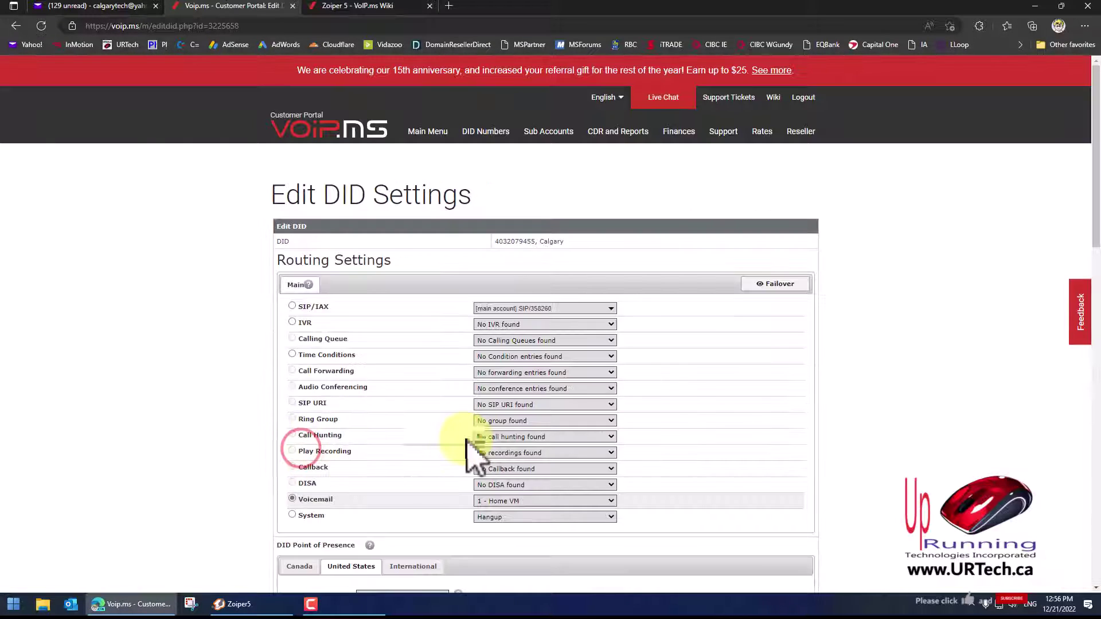
pyautogui.scroll(-8, 782, 455)
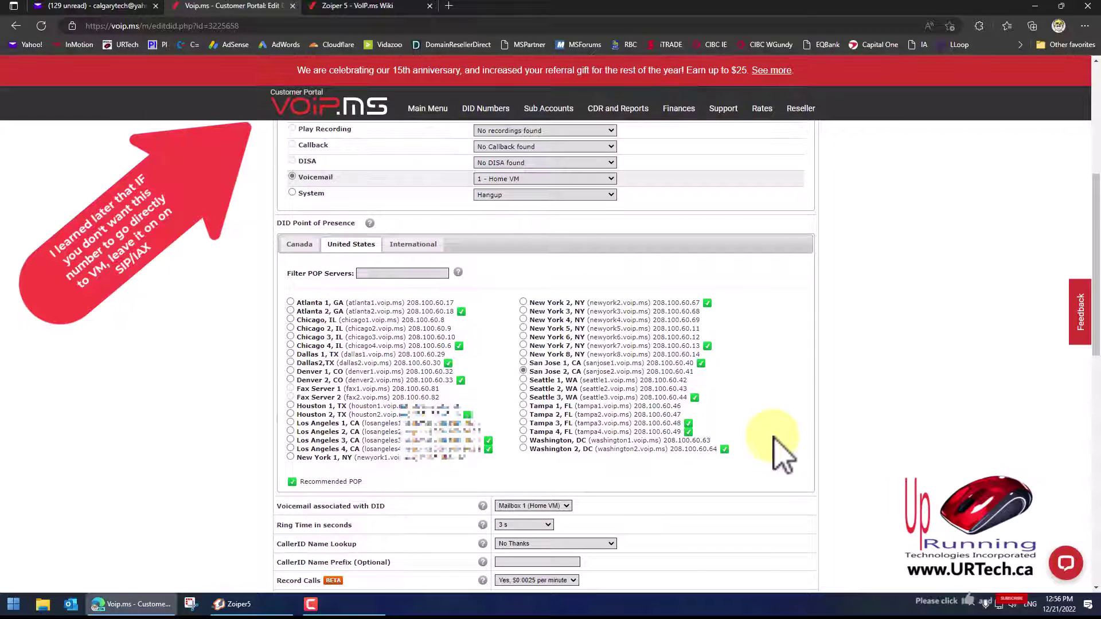
pyautogui.click(524, 364)
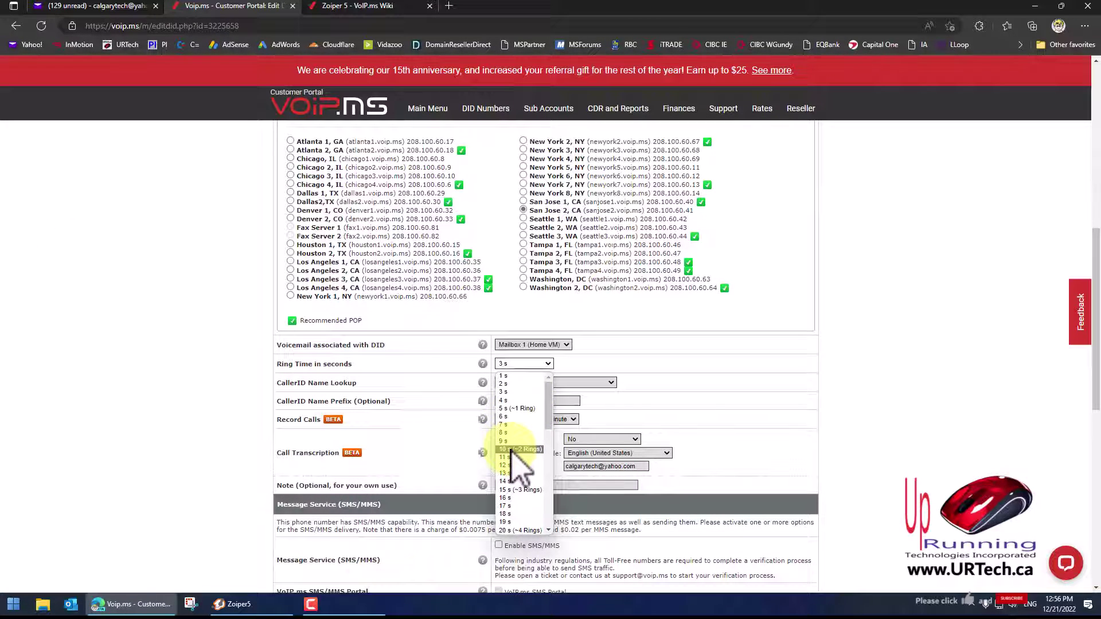
pyautogui.click(518, 450)
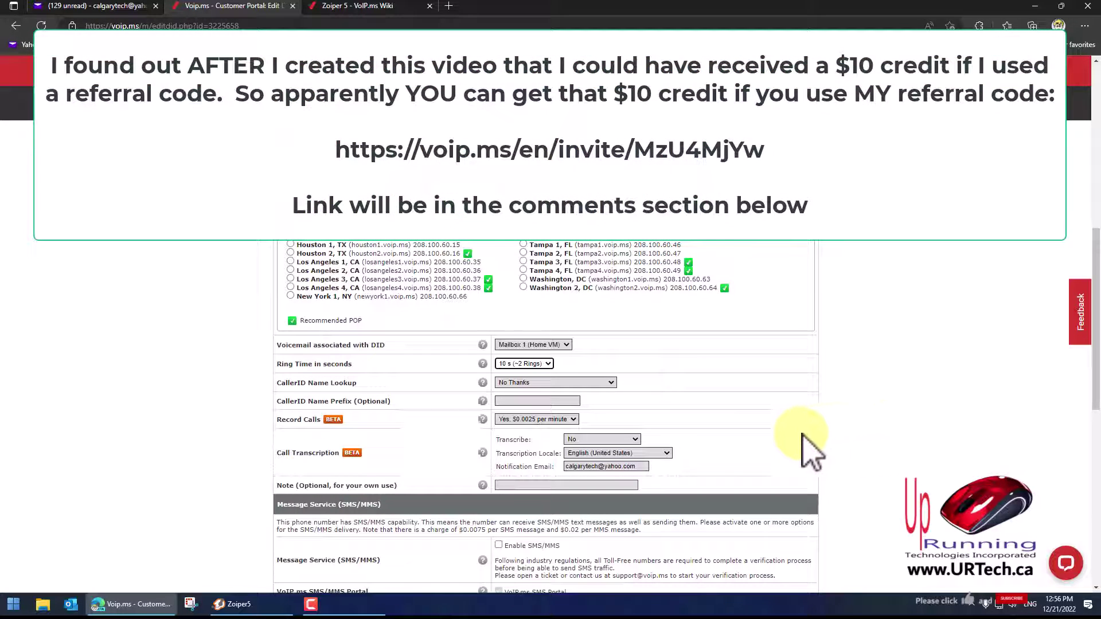
pyautogui.scroll(-1, 709, 450)
pyautogui.scroll(-10, 709, 450)
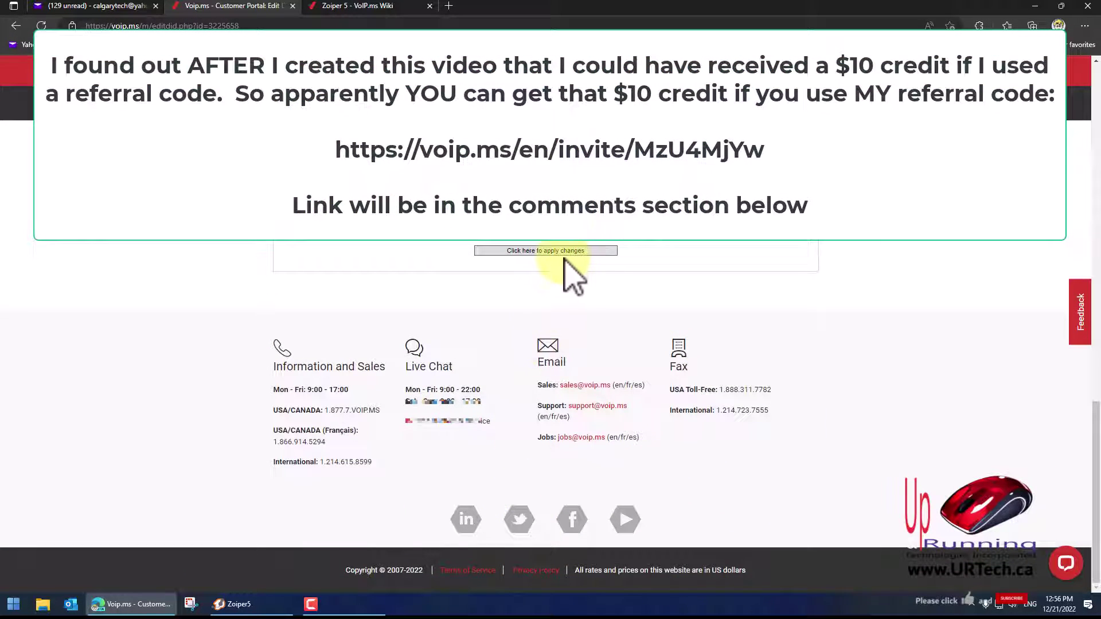
pyautogui.click(546, 250)
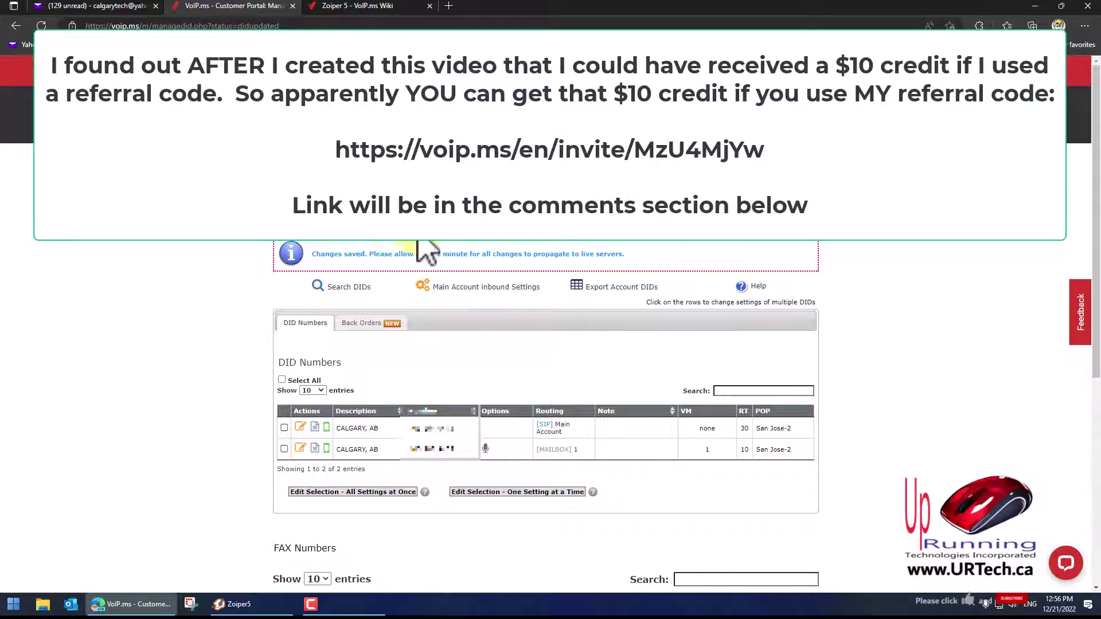
# Play the 5-second test message in the '1 : Home VM' mailbox and close the list
pyautogui.moveTo(298, 132)
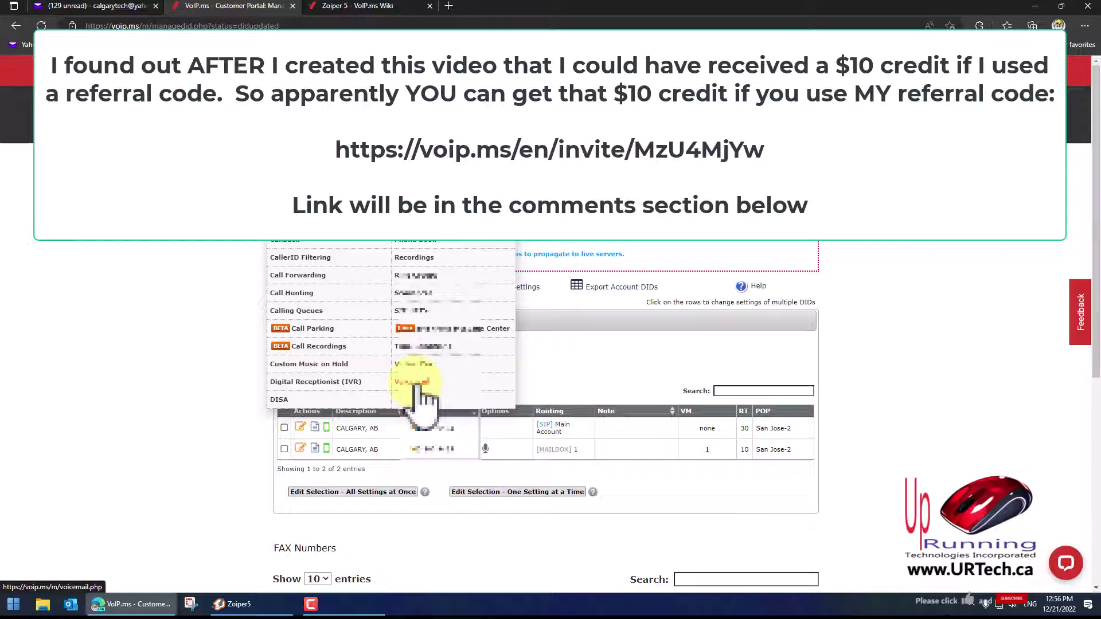
pyautogui.click(415, 382)
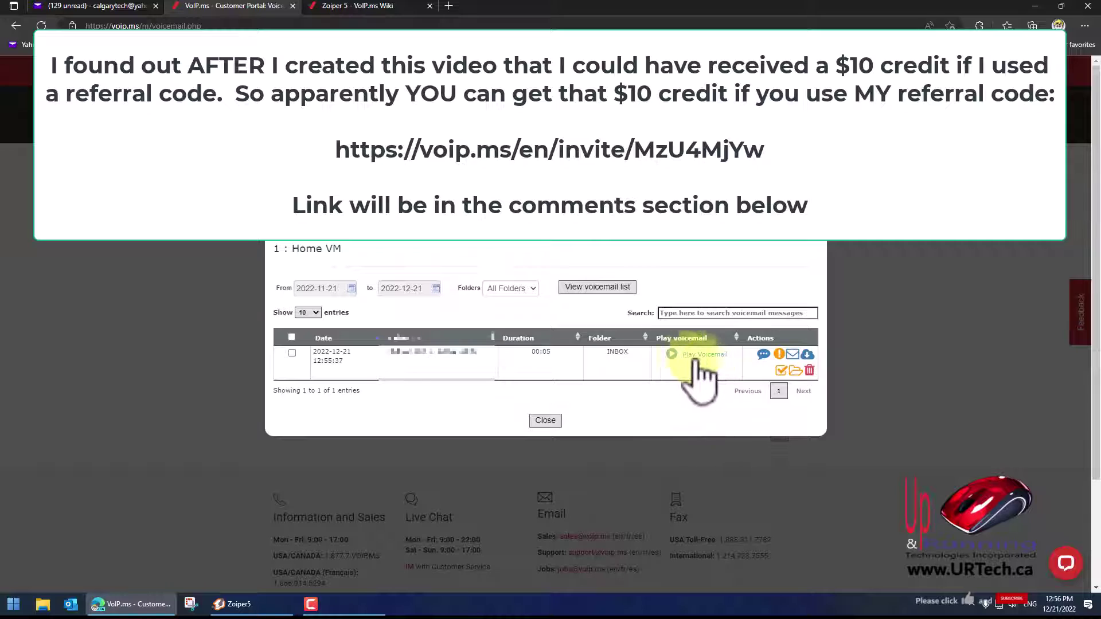
pyautogui.click(670, 356)
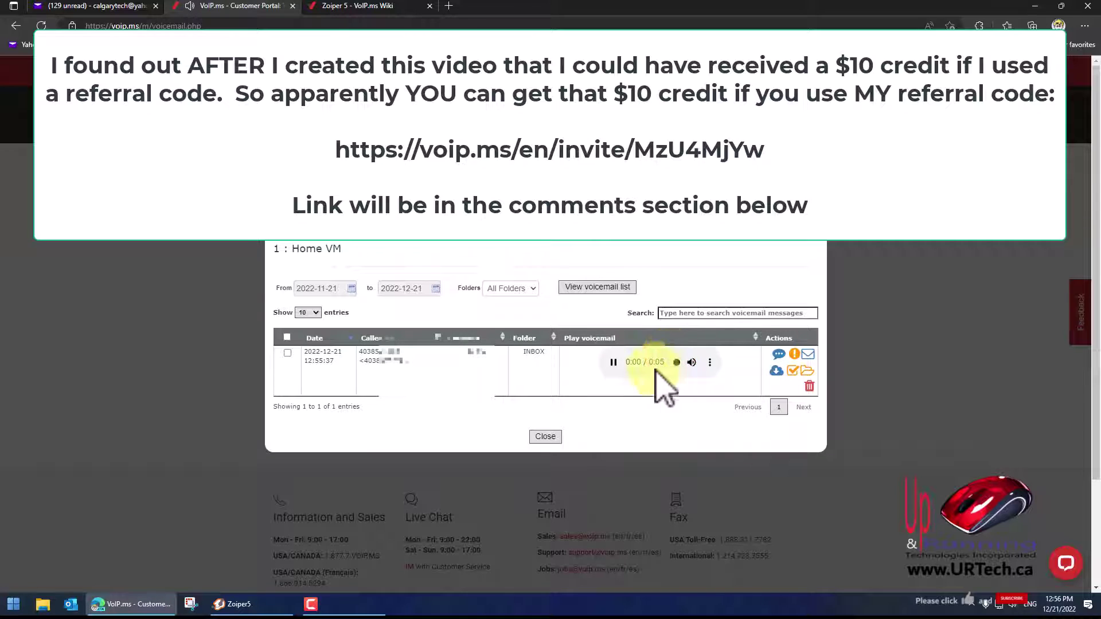
pyautogui.click(545, 437)
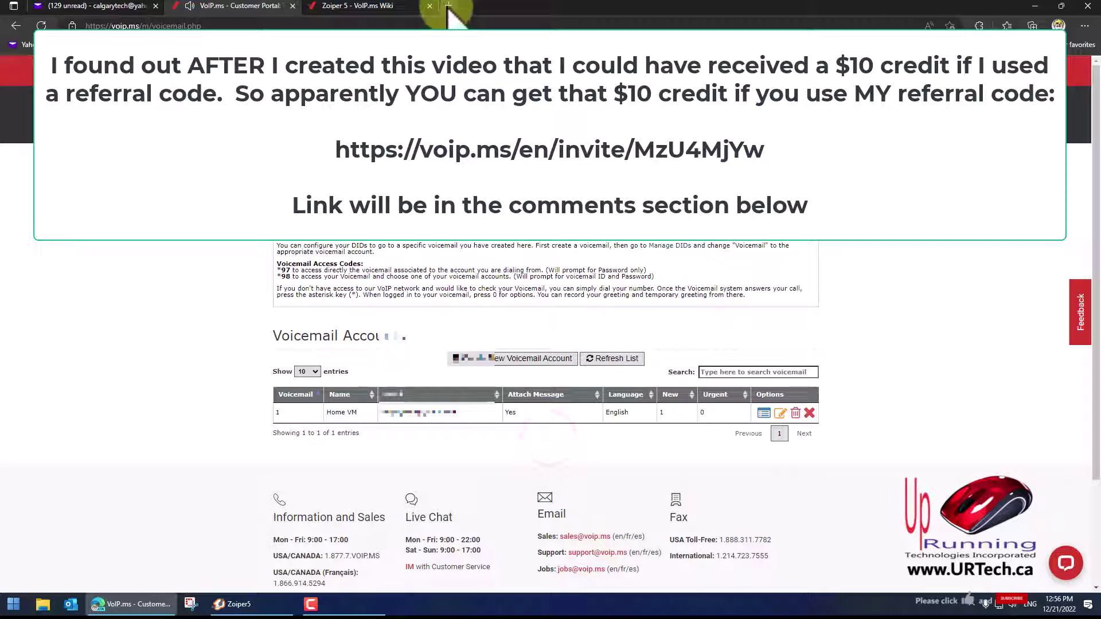
pyautogui.click(94, 10)
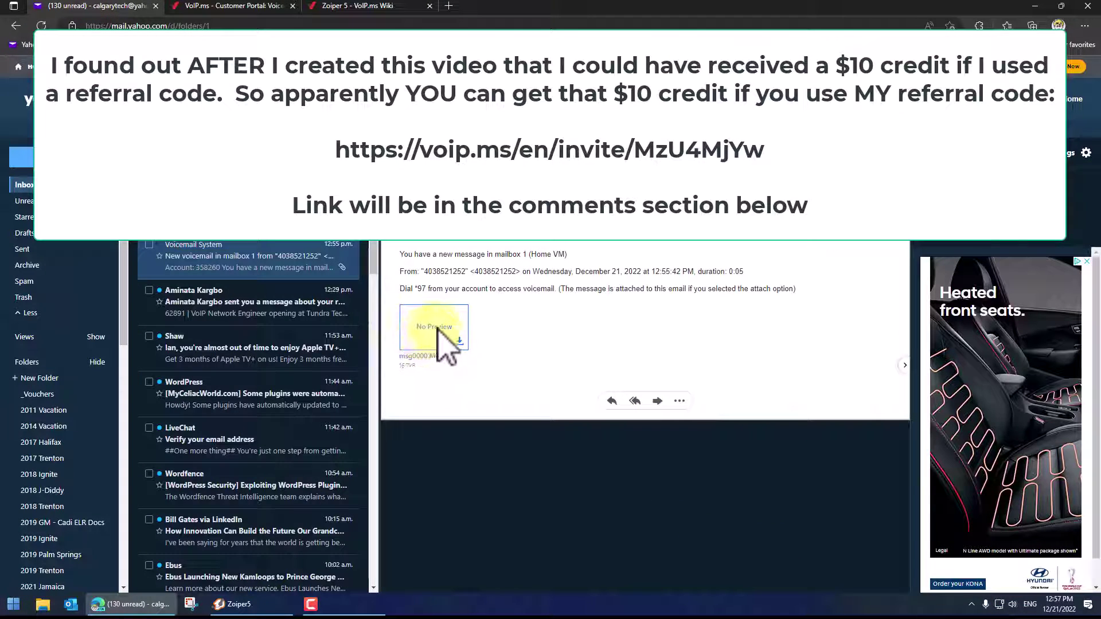
# Open the msg0000.MP3 attachment in the Voicemail System e-mail
pyautogui.click(459, 358)
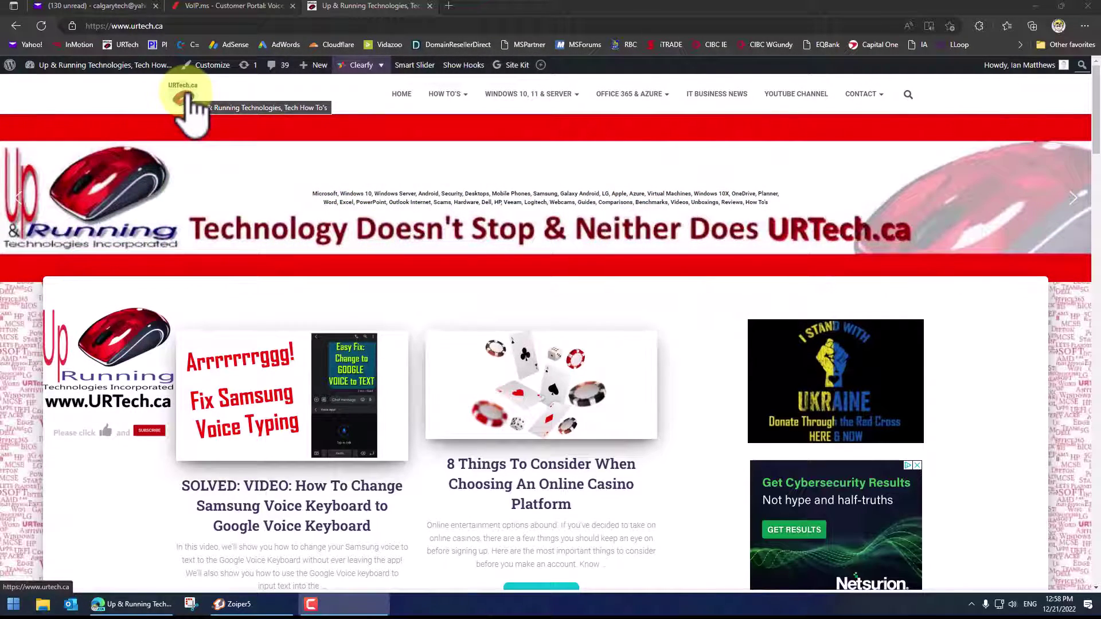
pyautogui.scroll(-7, 263, 283)
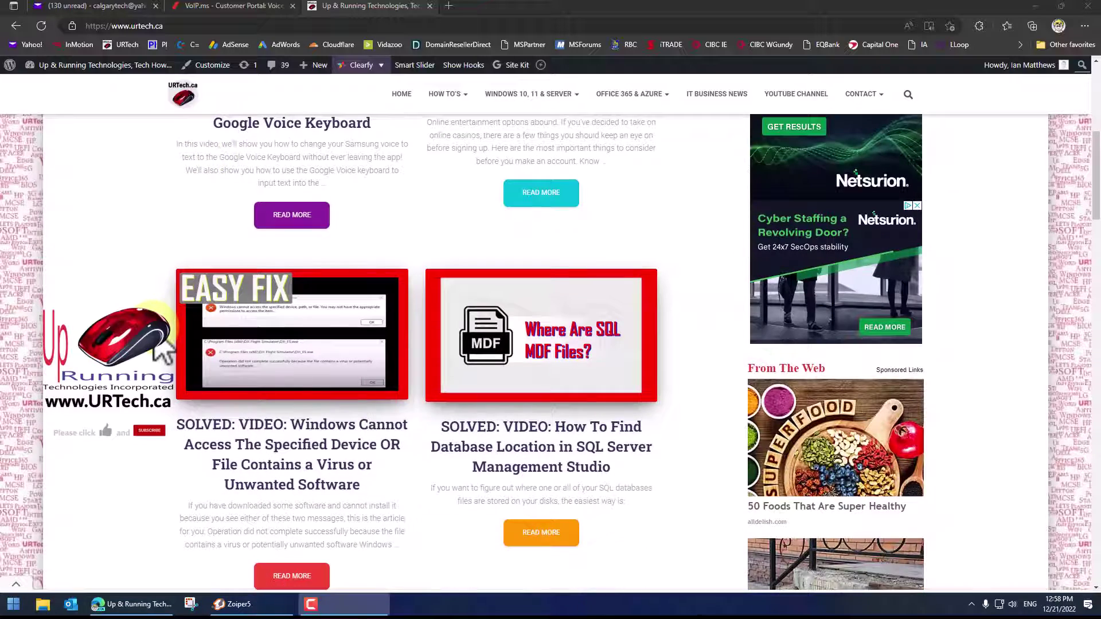
pyautogui.scroll(-3, 551, 352)
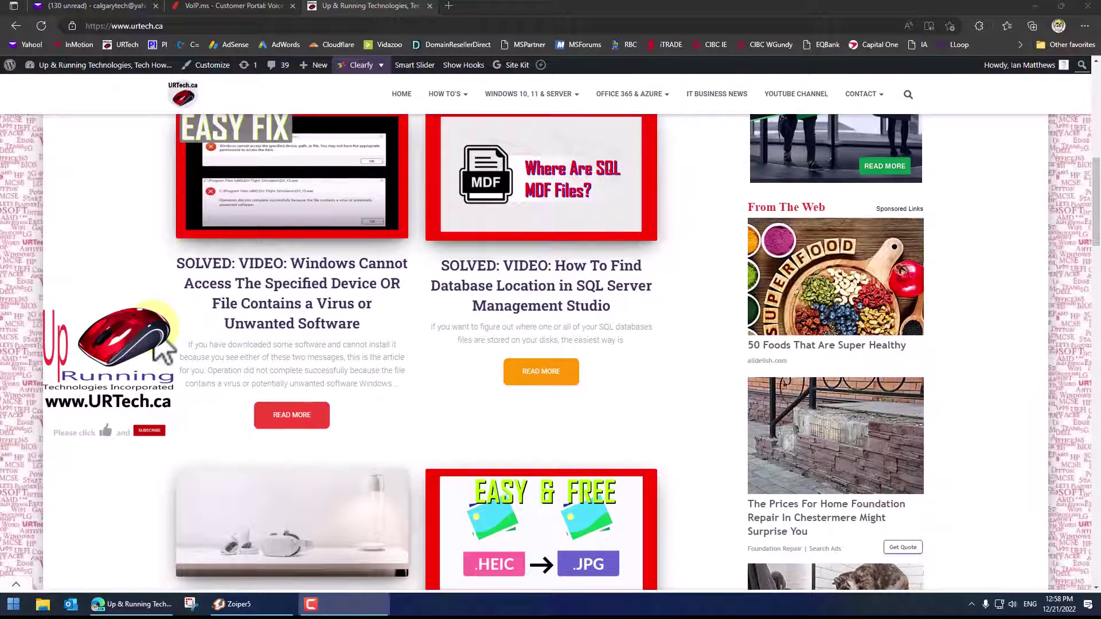
pyautogui.scroll(-12, 550, 352)
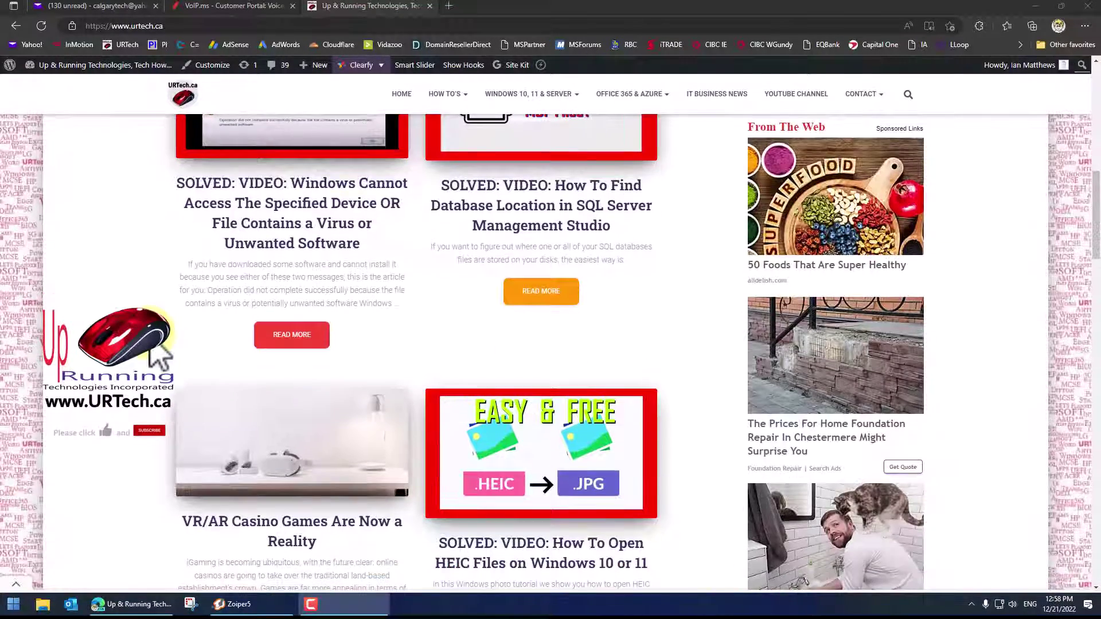
pyautogui.scroll(-3, 550, 353)
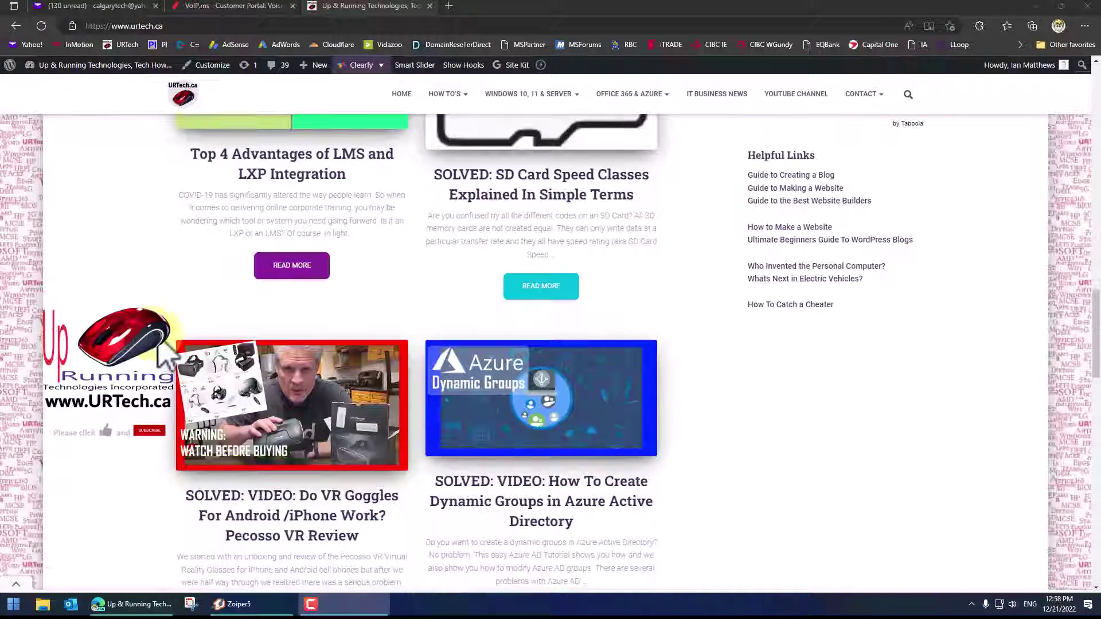